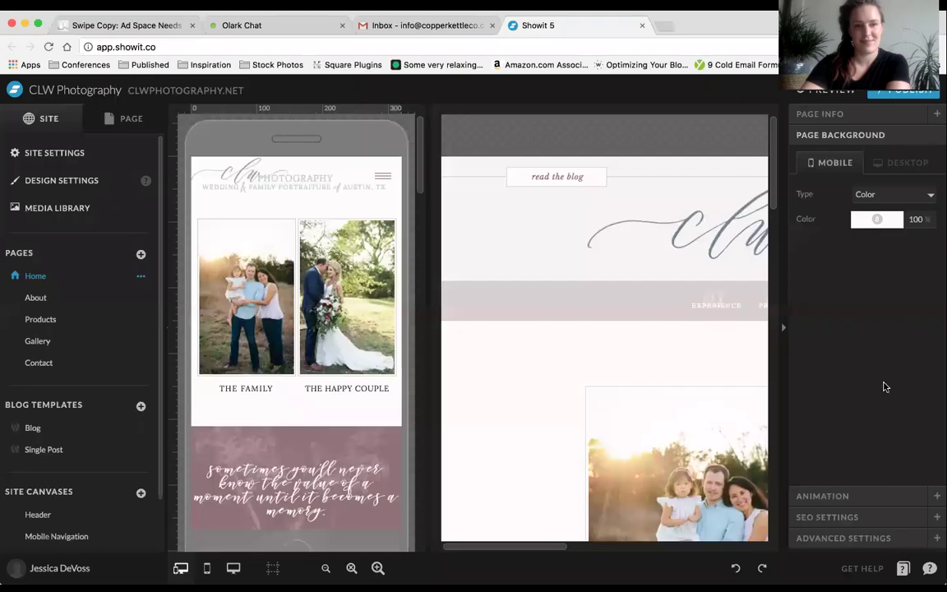
pyautogui.click(530, 160)
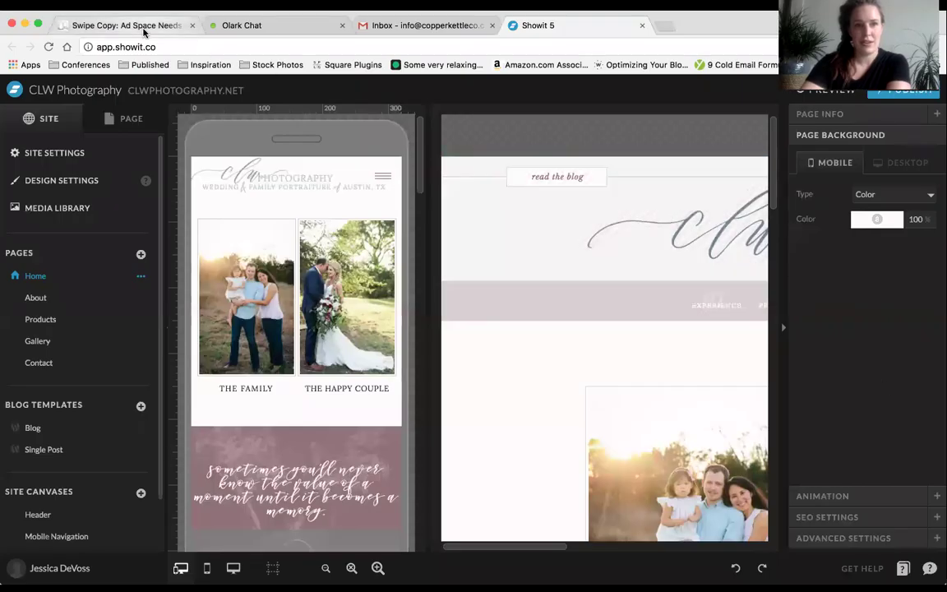
pyautogui.click(38, 26)
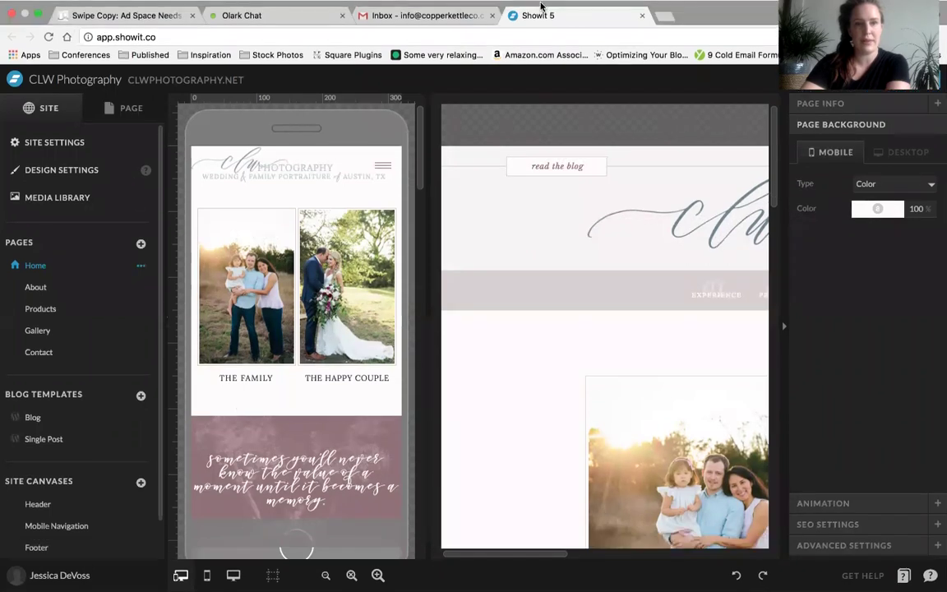
pyautogui.moveTo(94, 7)
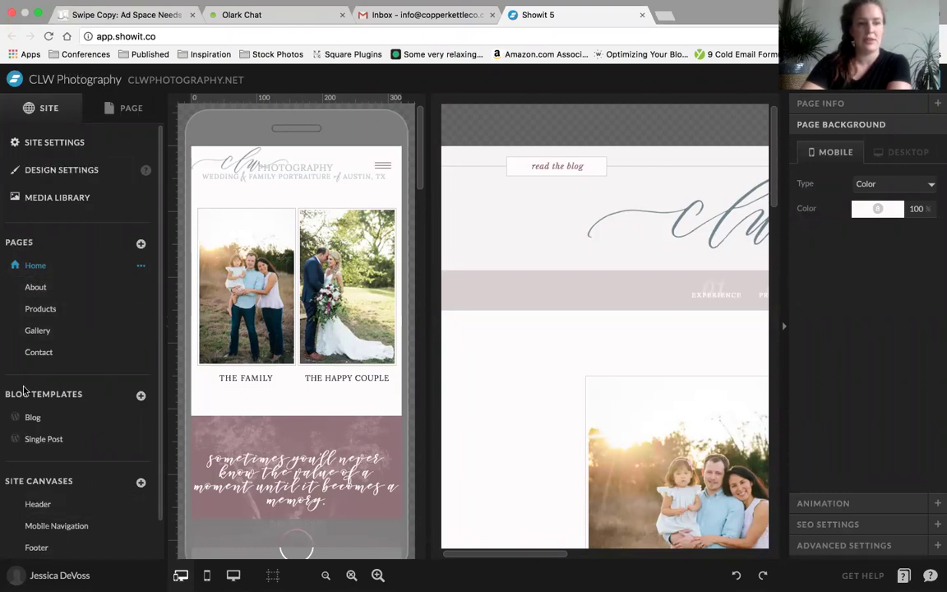
pyautogui.scroll(-1, 15, 492)
pyautogui.scroll(1, 14, 493)
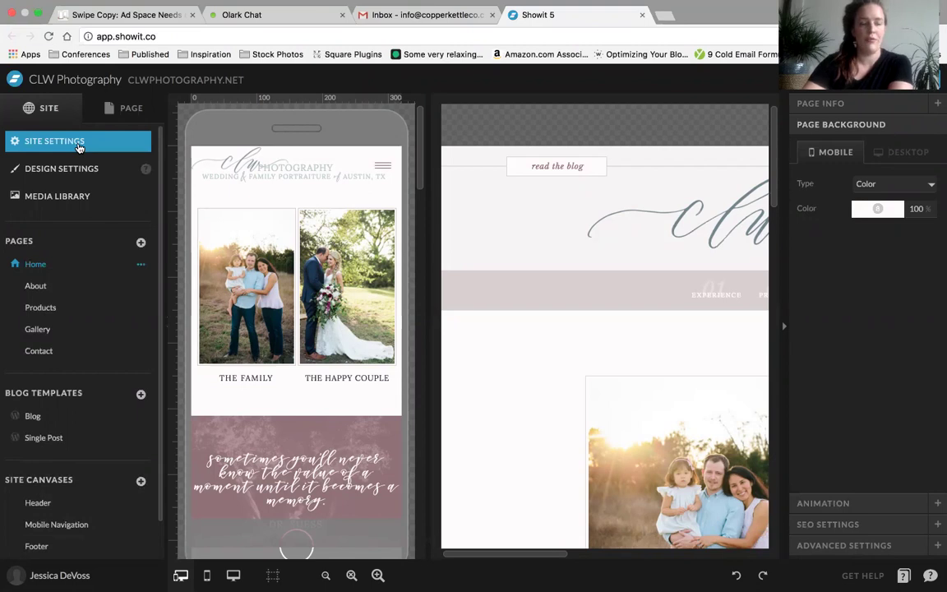
# Open the site settings and examine the site name and custom domain options, leaving the domain update without saving
pyautogui.click(101, 144)
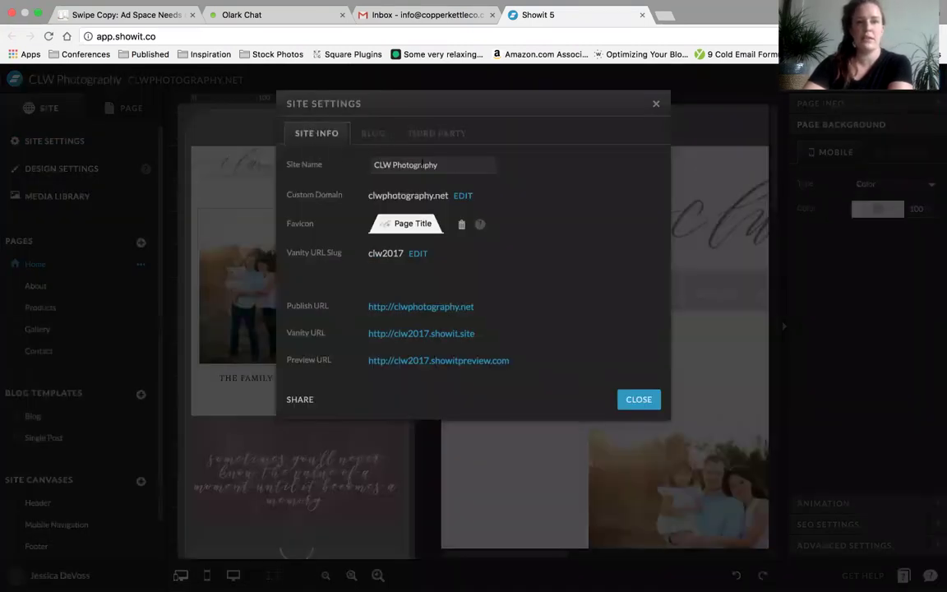
pyautogui.click(458, 164)
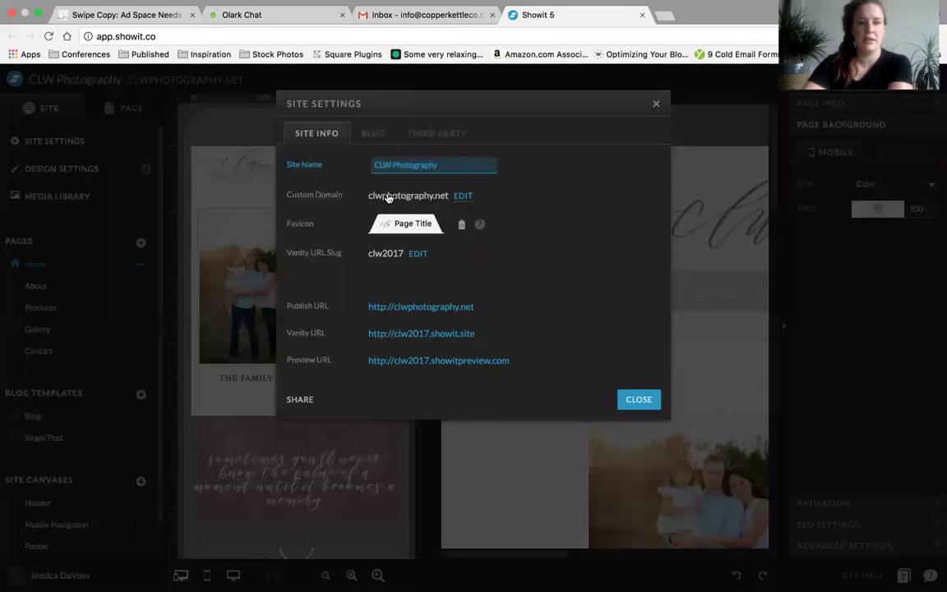
pyautogui.click(464, 198)
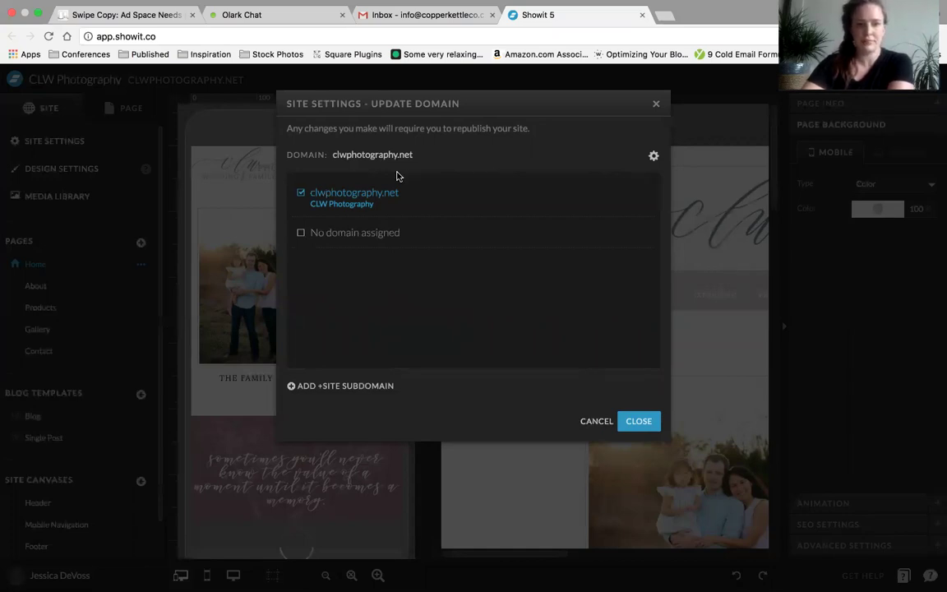
pyautogui.click(595, 422)
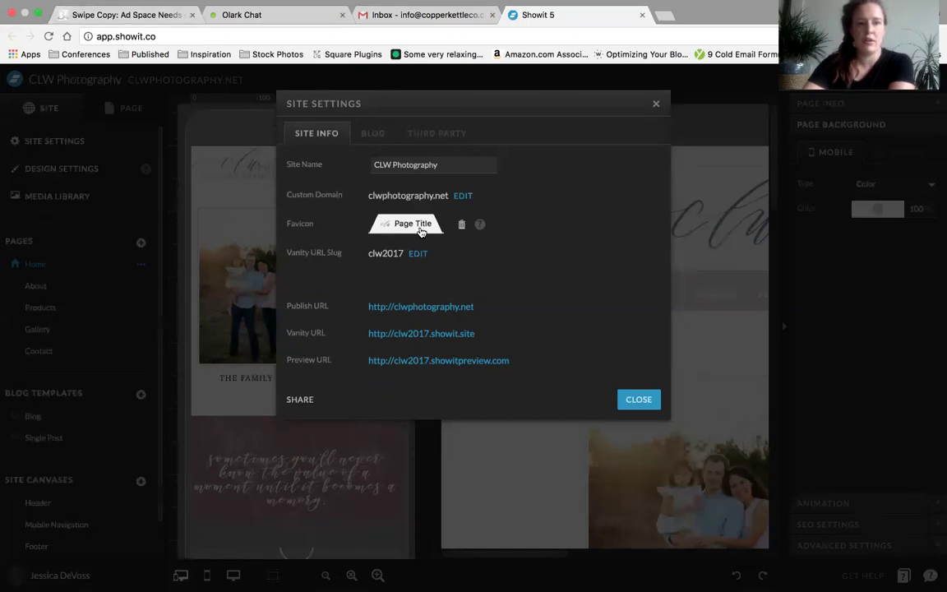
# Browse the Updated Images, 2017Website2, 2017 Website and Uploads folders for a favicon, and leave the picker without choosing one
pyautogui.click(422, 229)
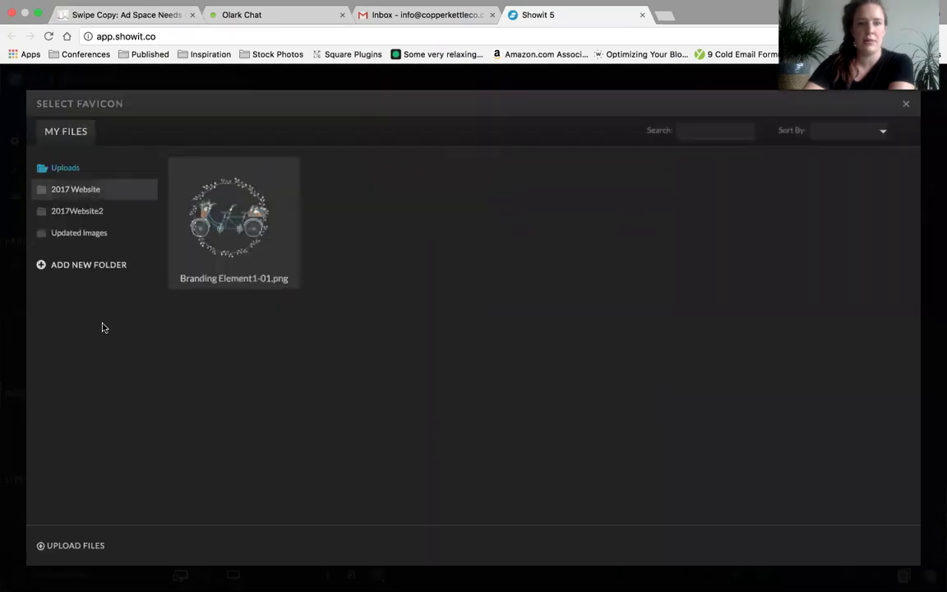
pyautogui.click(72, 236)
pyautogui.click(82, 213)
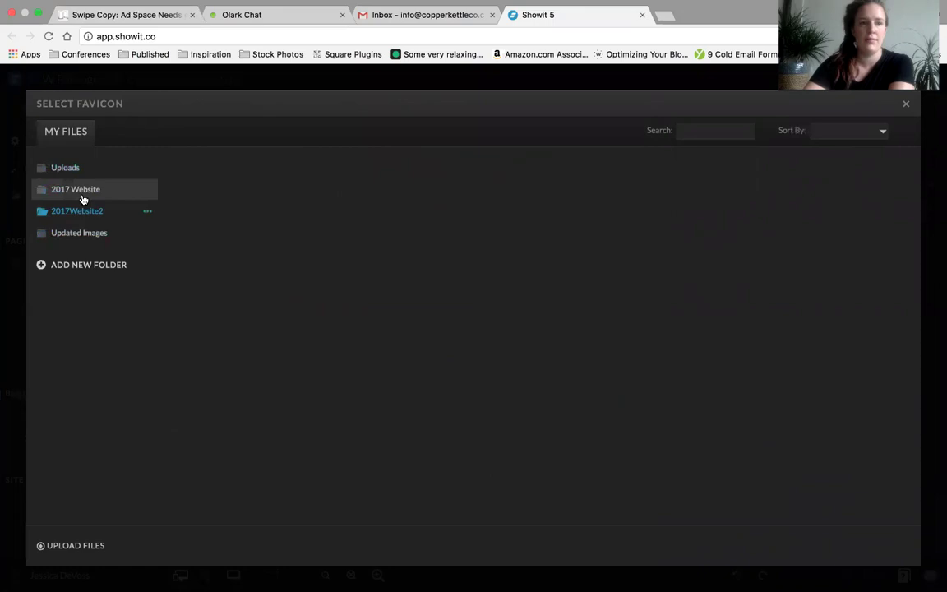
pyautogui.click(82, 197)
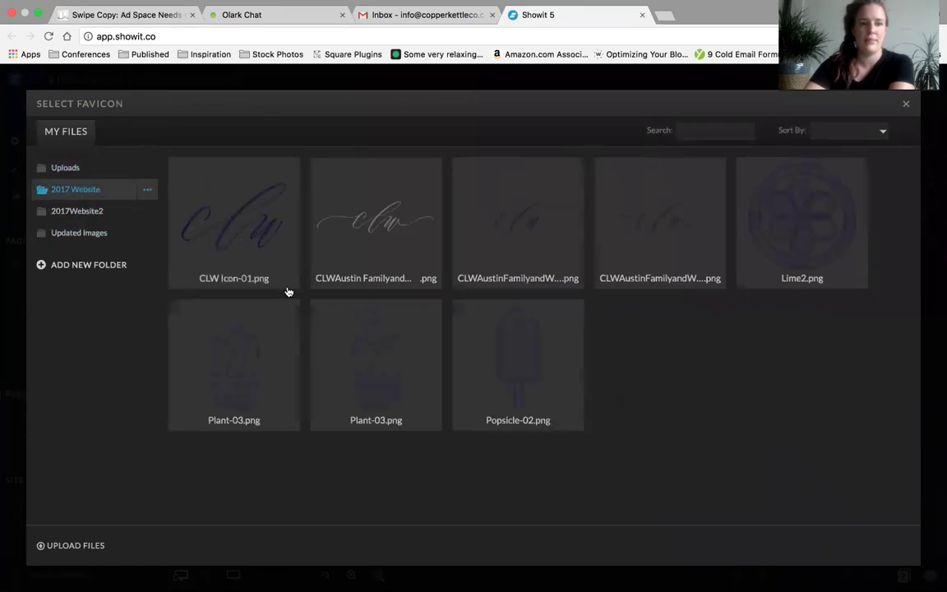
pyautogui.click(258, 281)
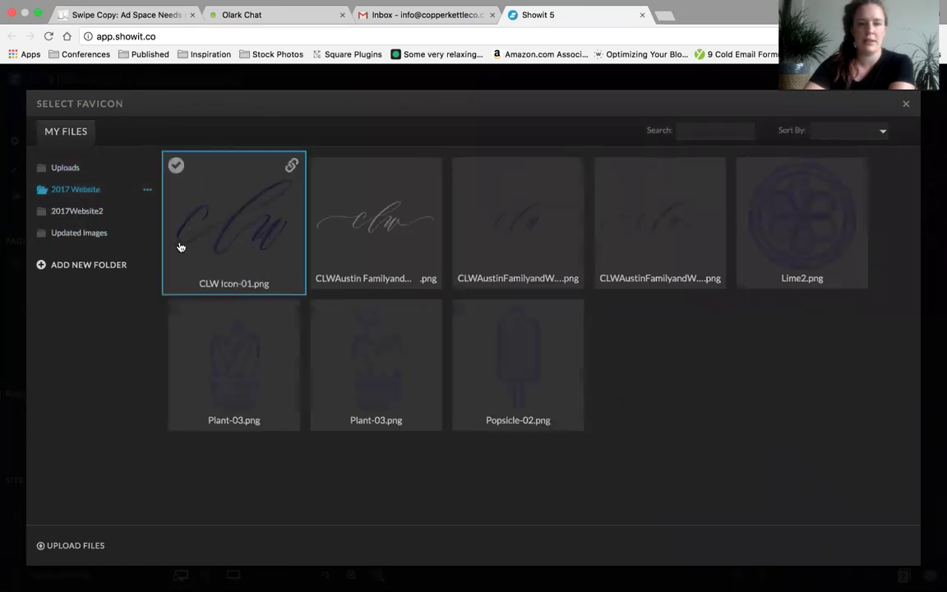
pyautogui.click(78, 172)
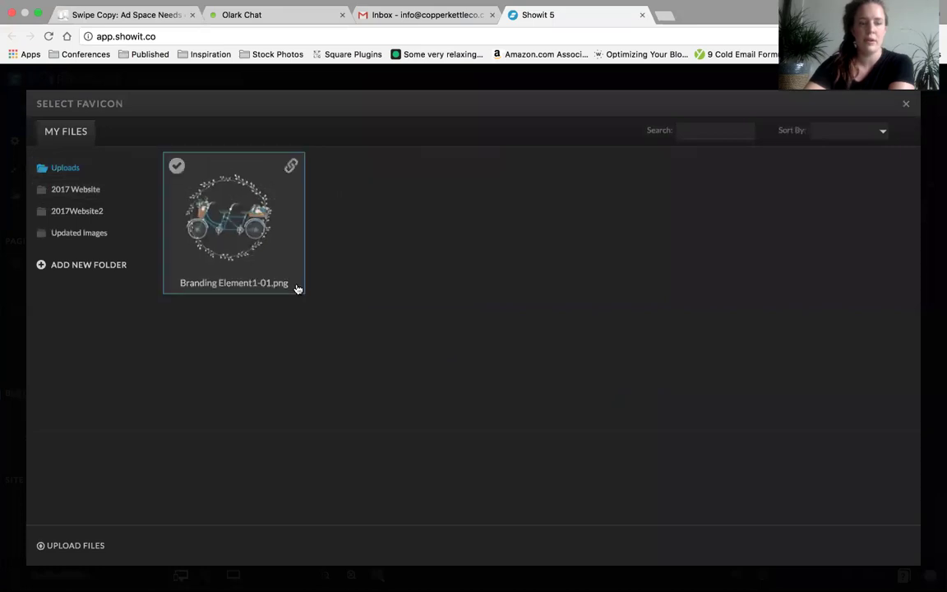
pyautogui.click(907, 107)
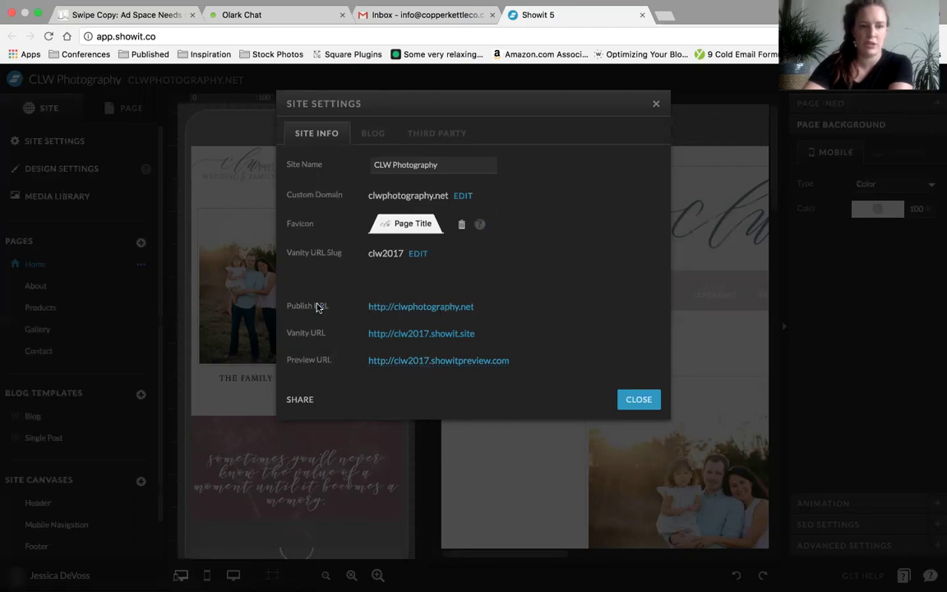
pyautogui.click(629, 399)
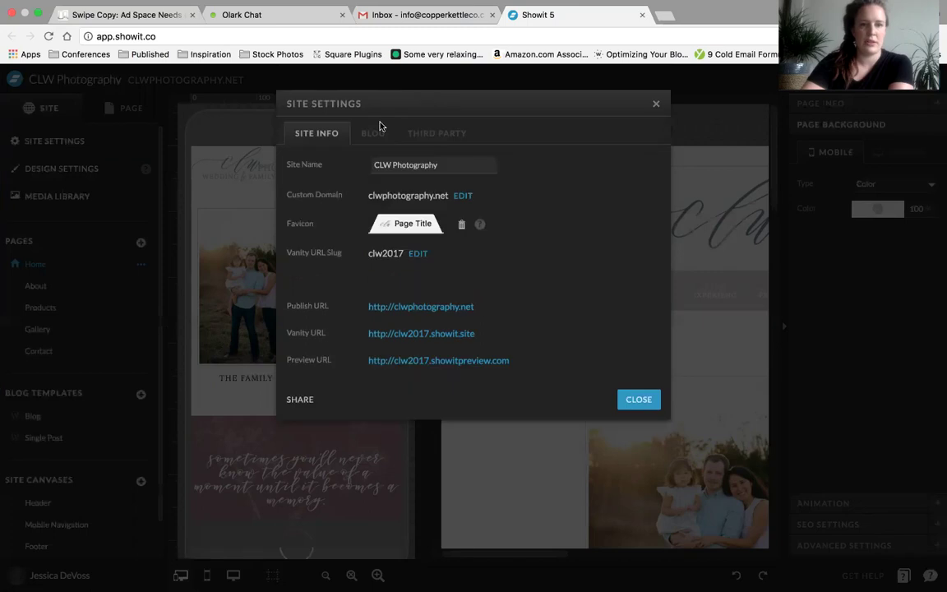
# Examine the site's blog settings and the blog domain choices, cancelling without a change
pyautogui.click(372, 135)
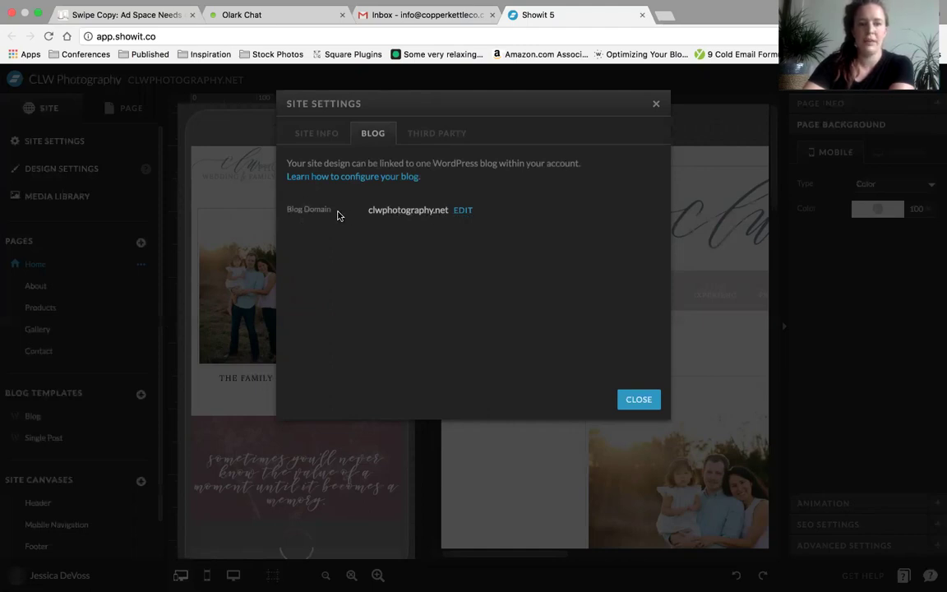
pyautogui.click(463, 211)
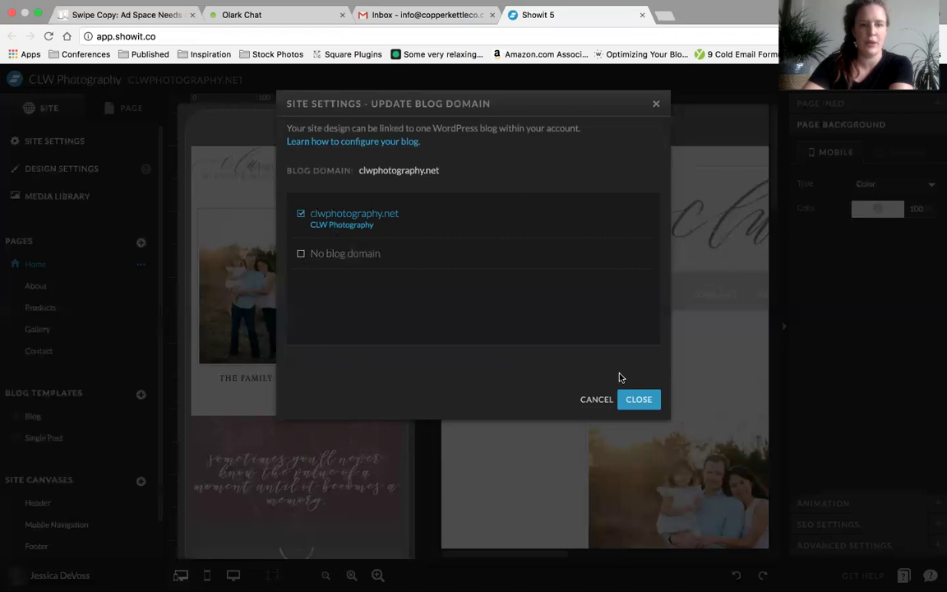
pyautogui.click(596, 400)
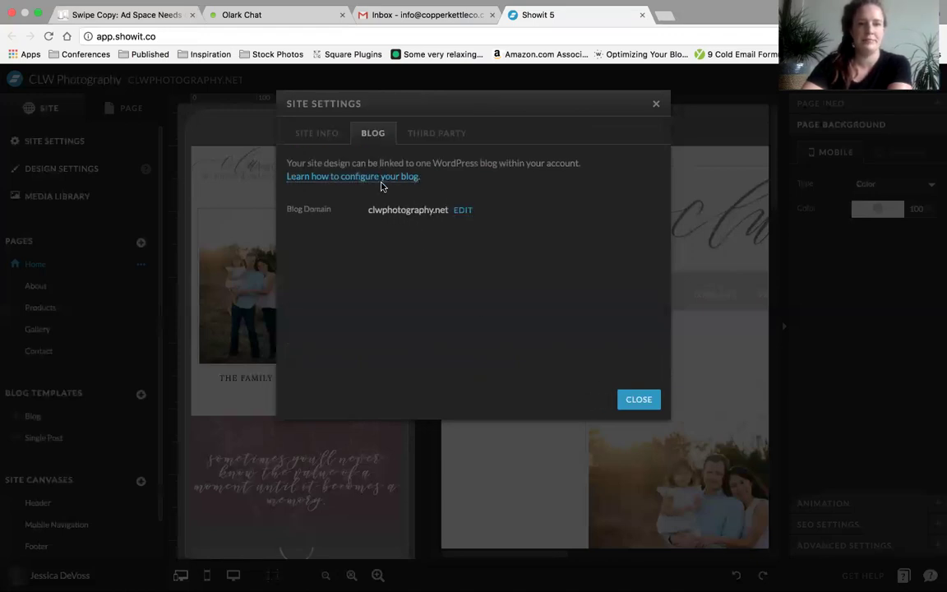
# Examine the third-party Google Analytics ID and Facebook App ID settings, and close the site settings
pyautogui.click(439, 134)
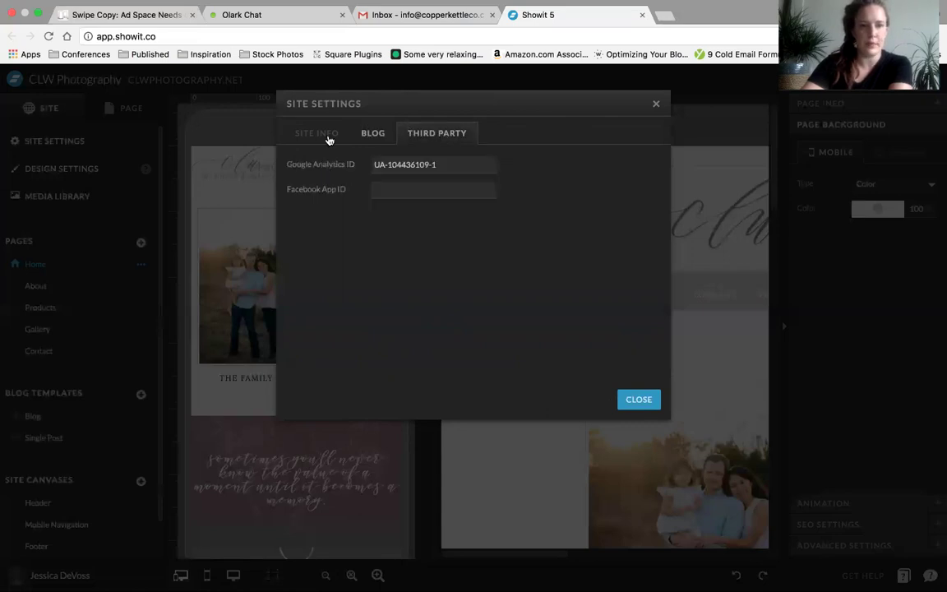
pyautogui.click(466, 163)
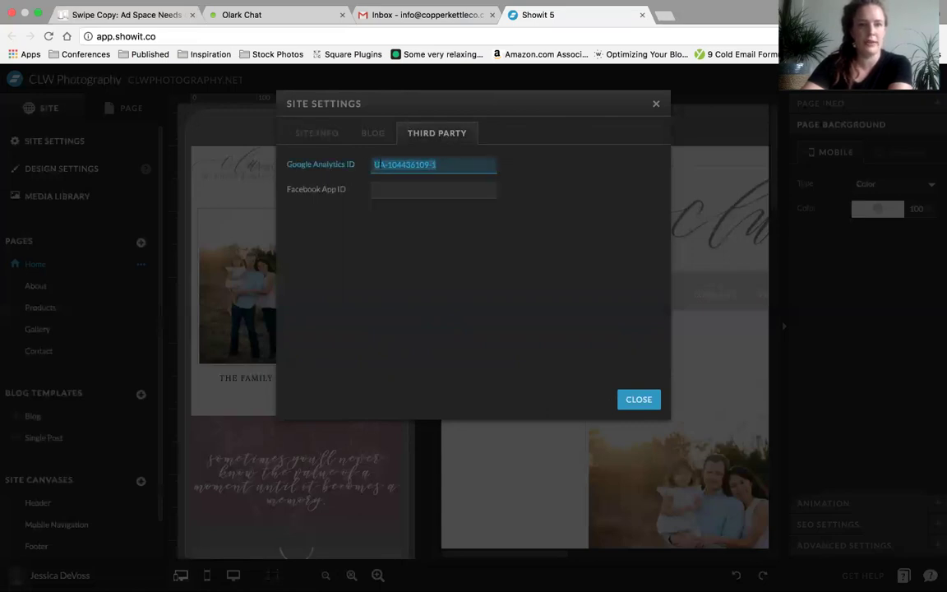
pyautogui.click(434, 190)
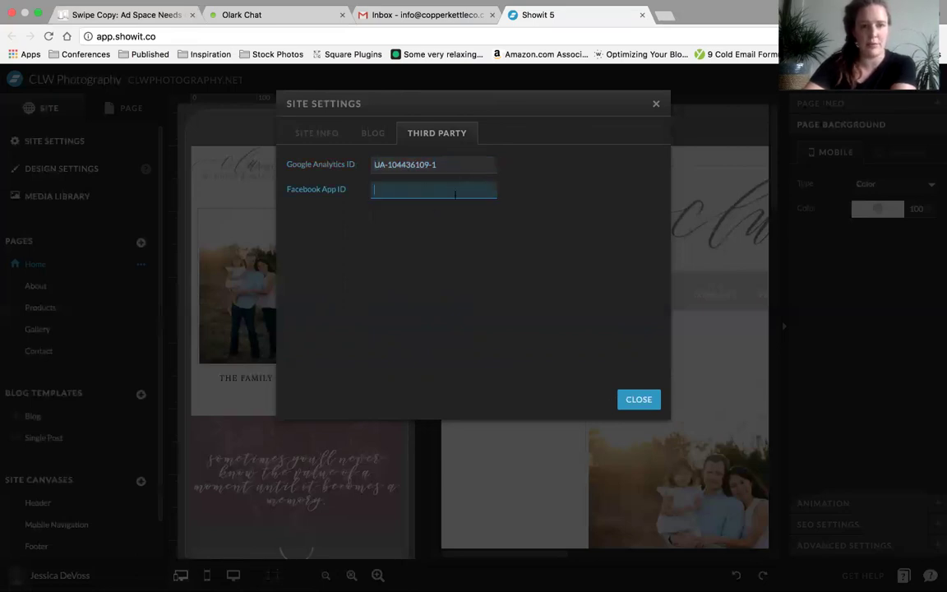
pyautogui.click(456, 235)
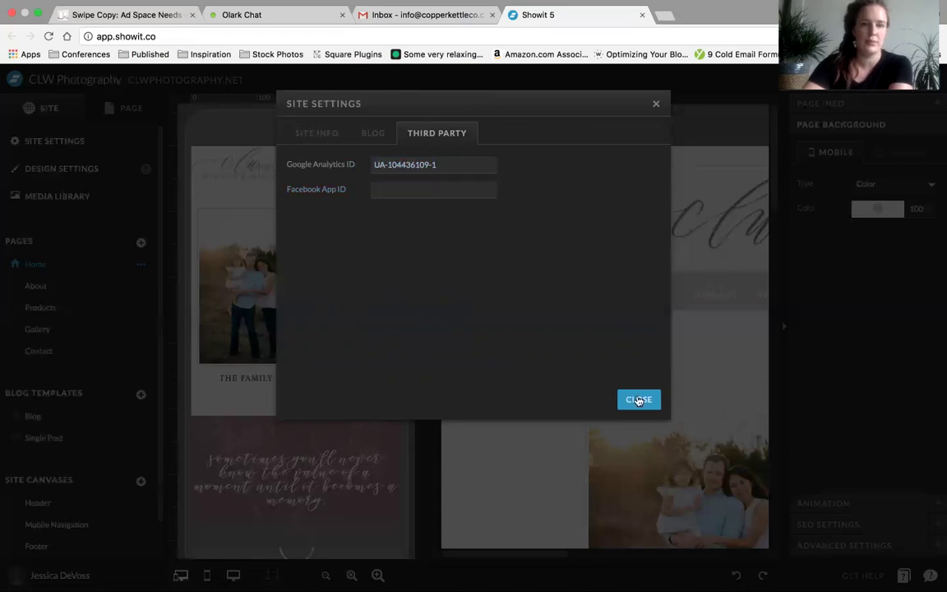
pyautogui.click(639, 400)
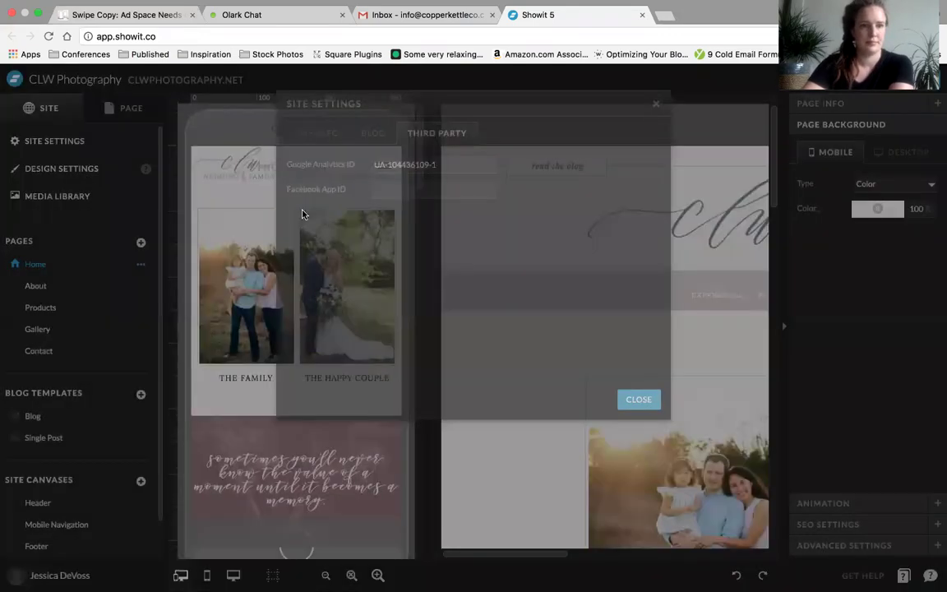
# Open the design settings and inspect the hex code of palette color 1, cancelling the color picker
pyautogui.click(69, 173)
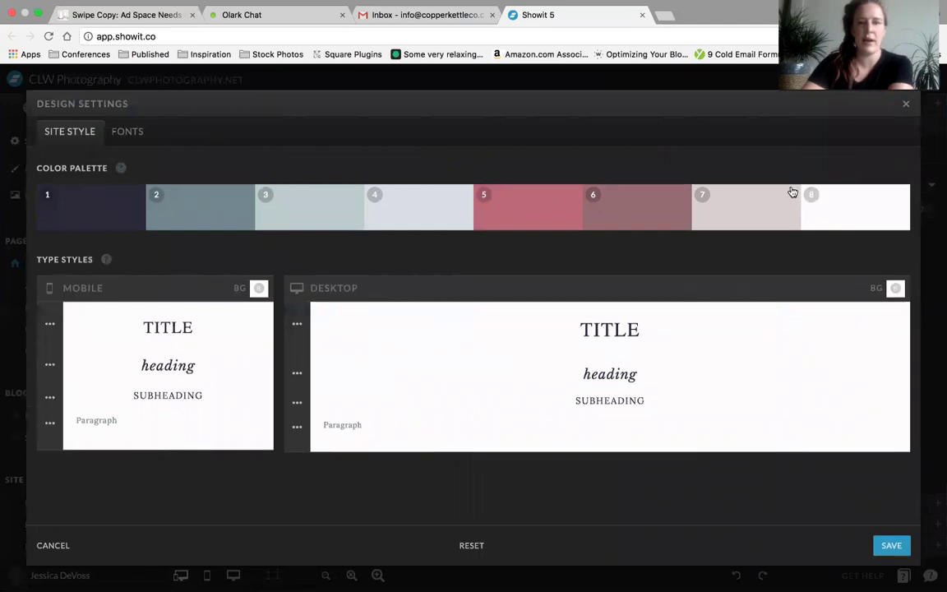
pyautogui.click(104, 220)
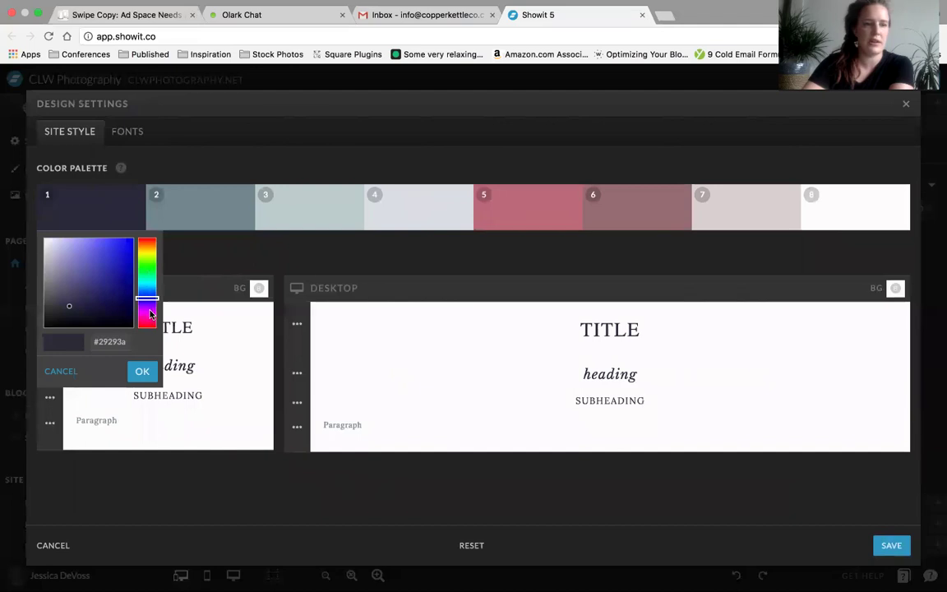
pyautogui.click(129, 341)
pyautogui.click(148, 347)
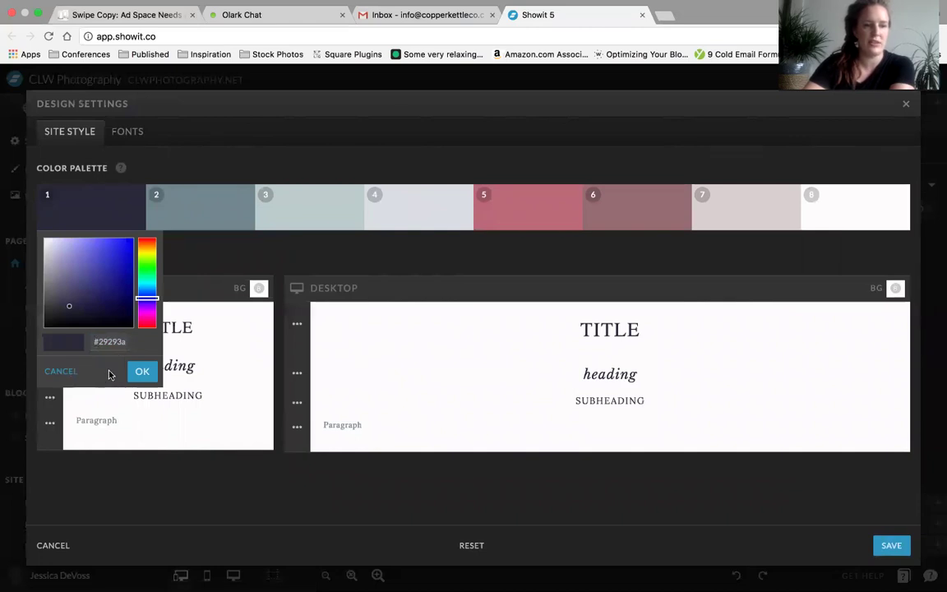
pyautogui.moveTo(94, 341); pyautogui.dragTo(129, 344)
pyautogui.click(128, 345)
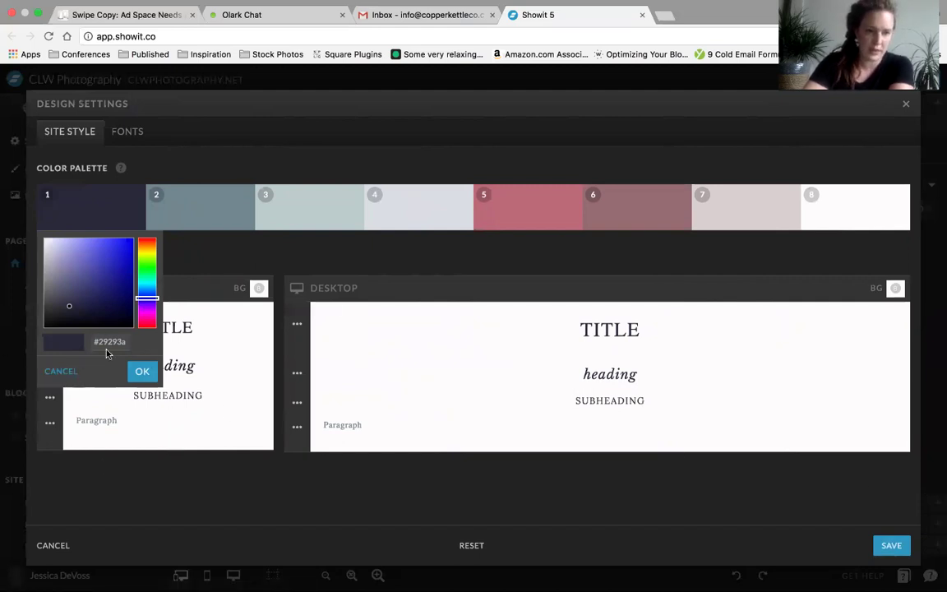
pyautogui.click(60, 371)
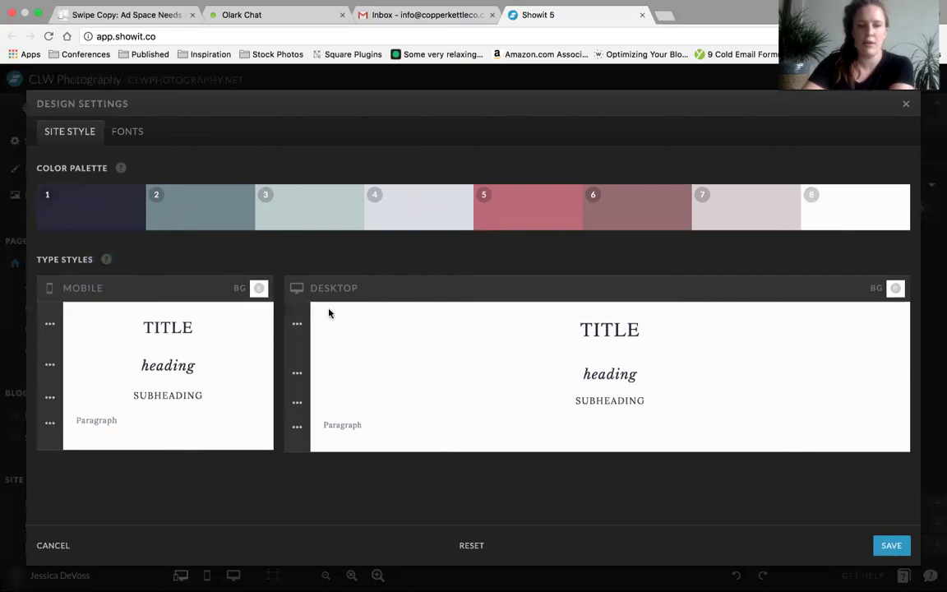
# Expand the desktop Title type style and set its font to Libre Baskerville Italic
pyautogui.click(297, 323)
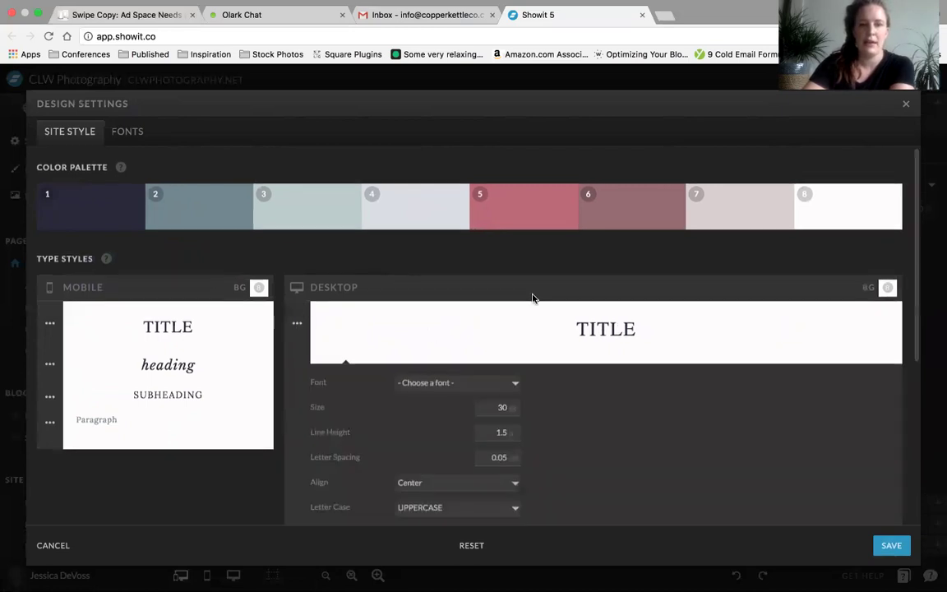
pyautogui.scroll(-4, 533, 297)
pyautogui.click(510, 249)
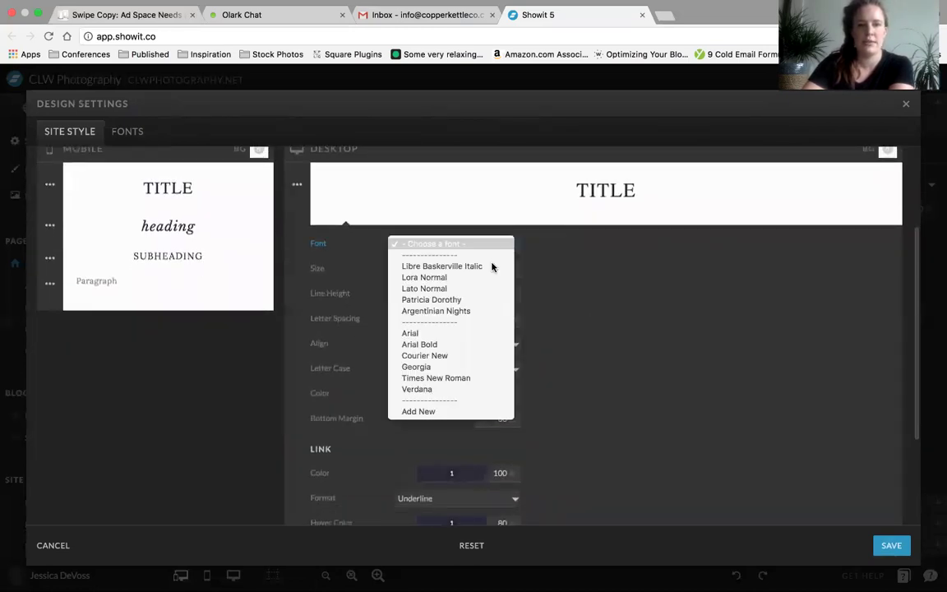
pyautogui.click(502, 266)
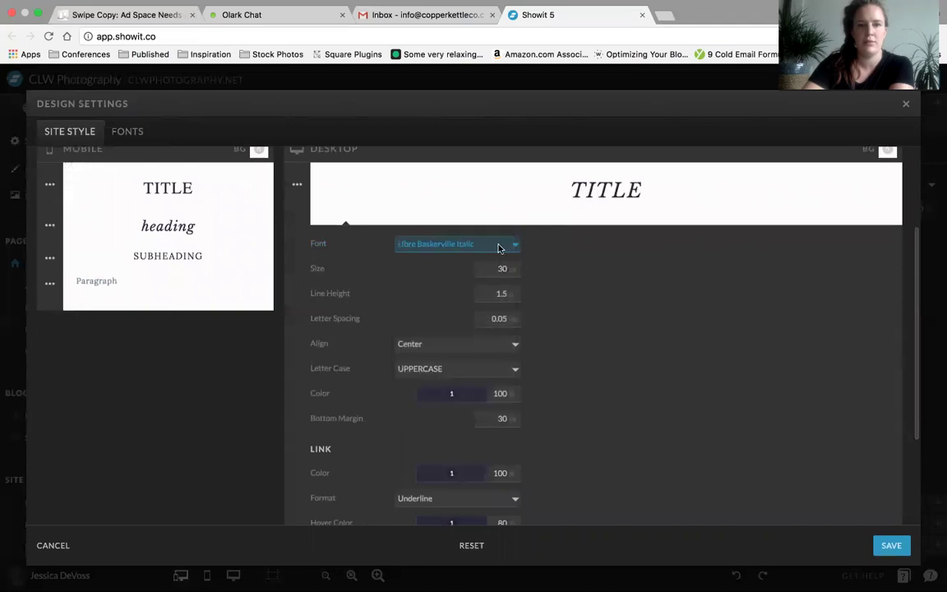
# Change the desktop Title type style's font to Lora Normal
pyautogui.click(452, 244)
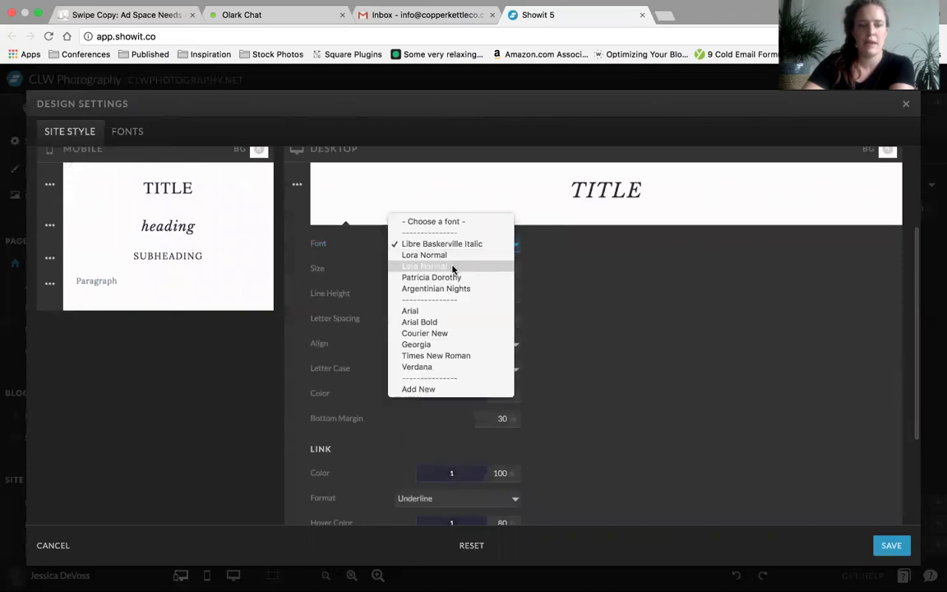
pyautogui.click(452, 266)
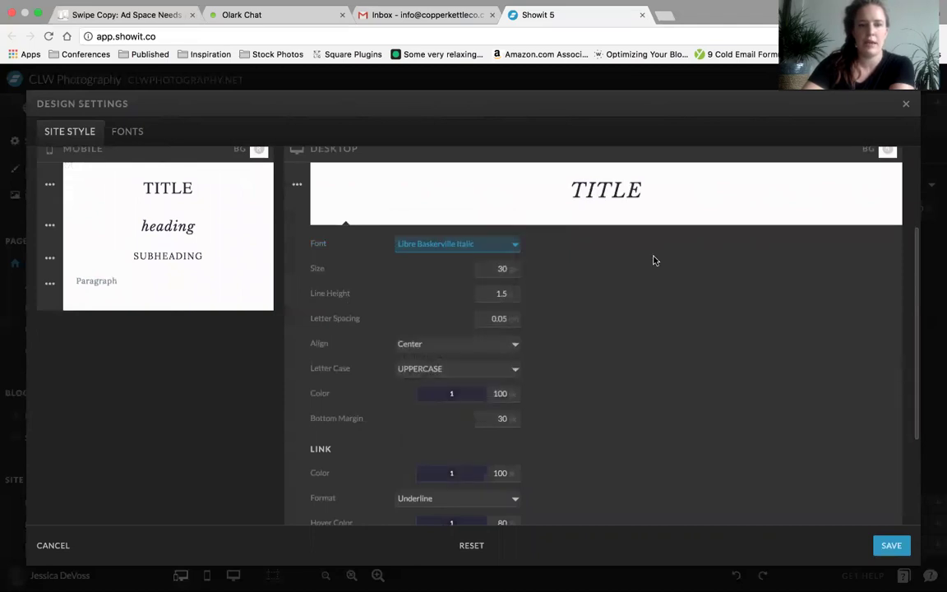
pyautogui.click(514, 246)
pyautogui.click(496, 243)
pyautogui.press('Down')
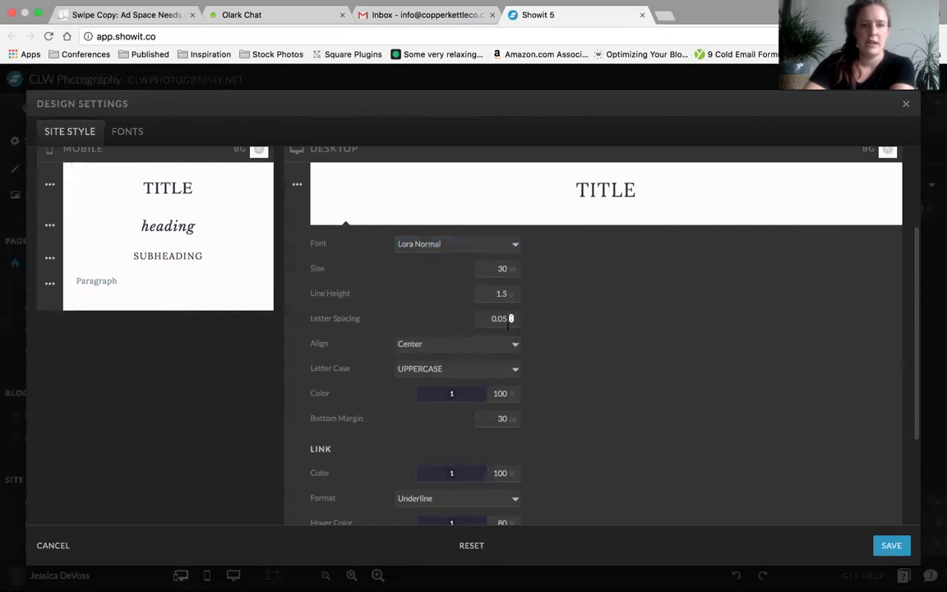
pyautogui.scroll(-3, 544, 448)
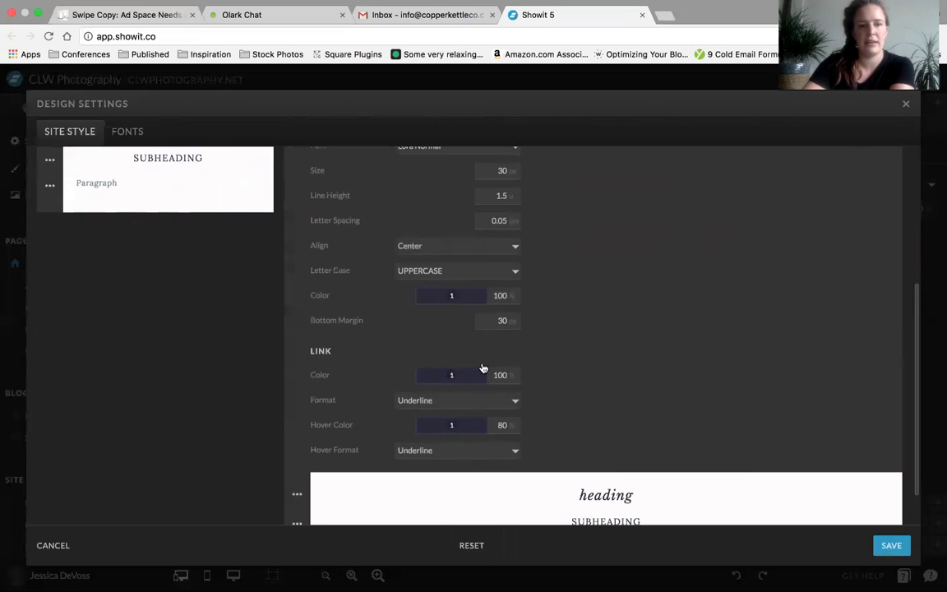
# Review the desktop Title type style's text and link settings, and collapse them
pyautogui.scroll(-2, 657, 356)
pyautogui.scroll(1, 344, 334)
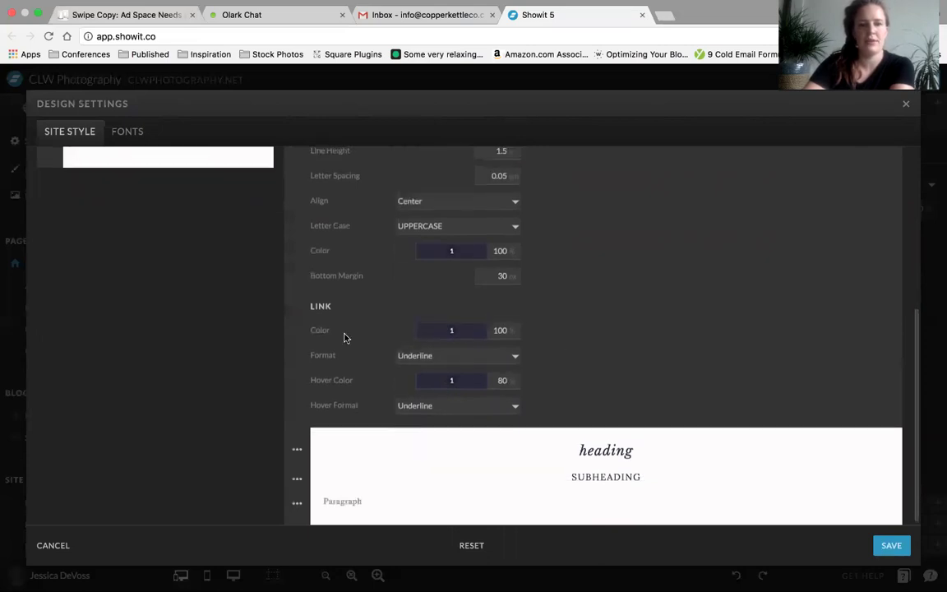
pyautogui.scroll(5, 302, 263)
pyautogui.click(296, 323)
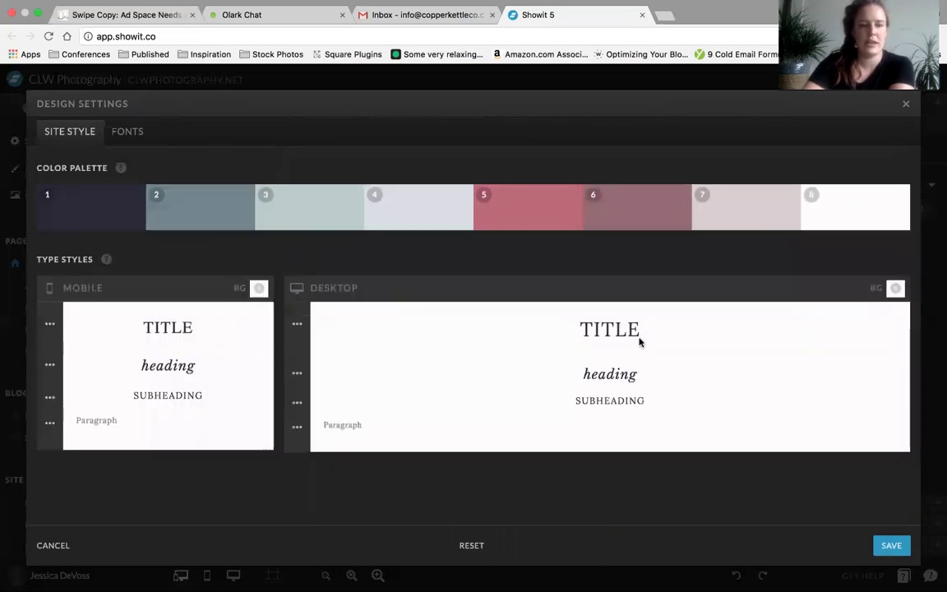
# Set the mobile Title type style's font to Lora Normal, and inspect the mobile heading style's settings
pyautogui.click(49, 324)
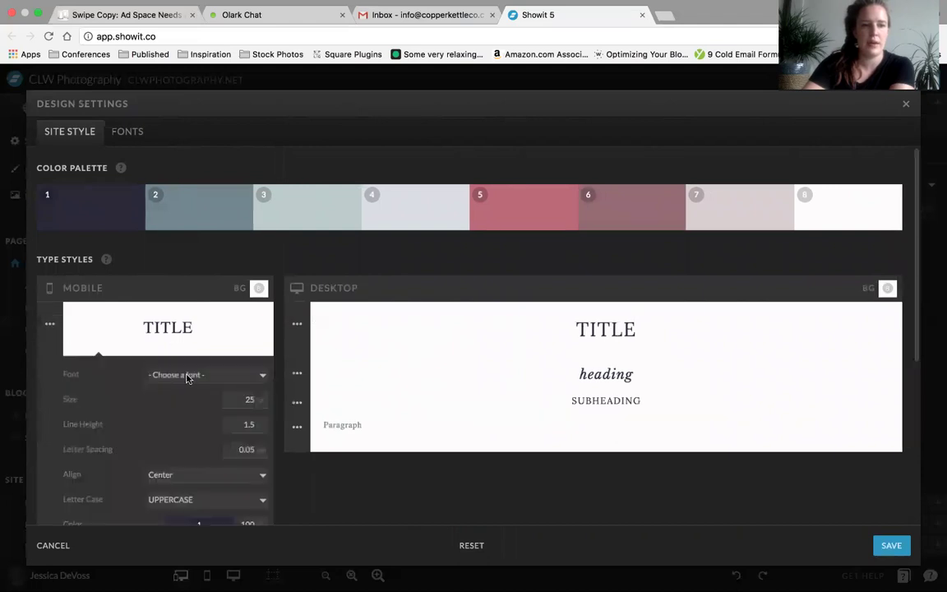
pyautogui.click(189, 378)
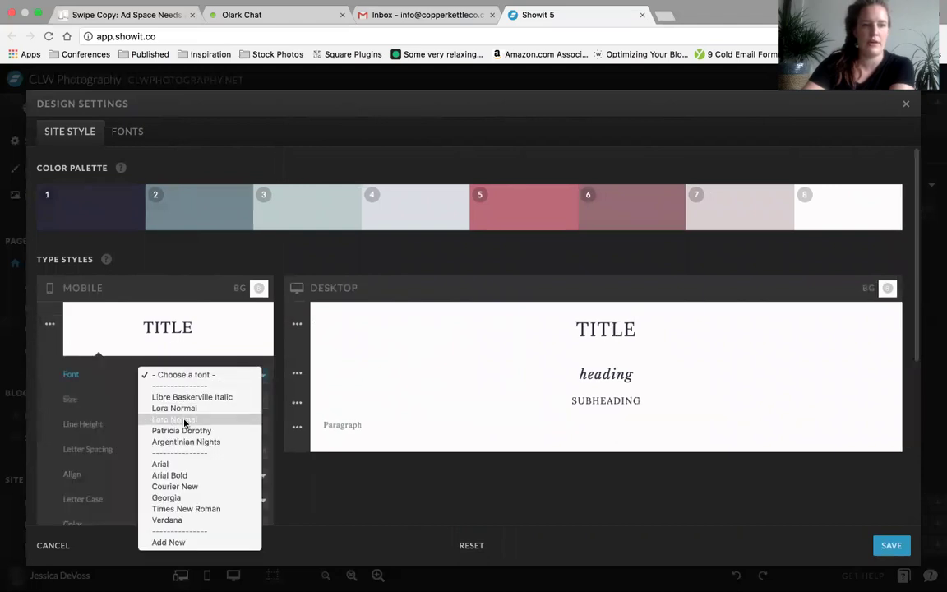
pyautogui.click(130, 337)
pyautogui.click(192, 374)
pyautogui.click(189, 363)
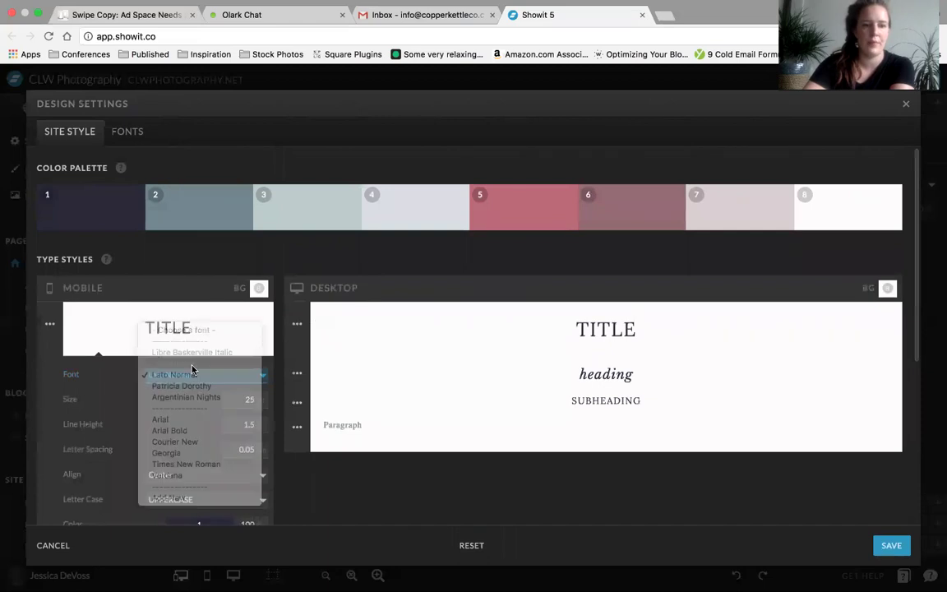
pyautogui.click(50, 327)
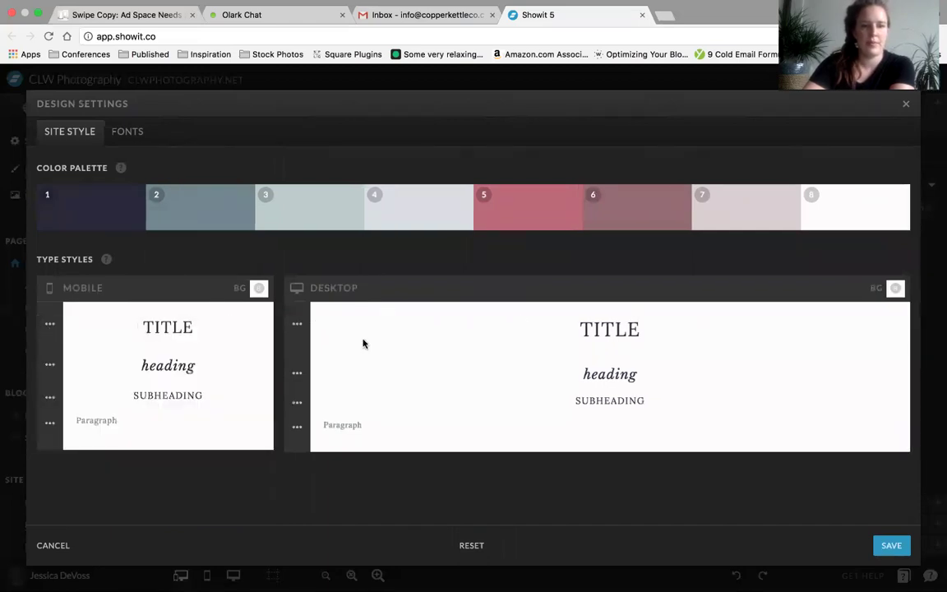
pyautogui.click(50, 364)
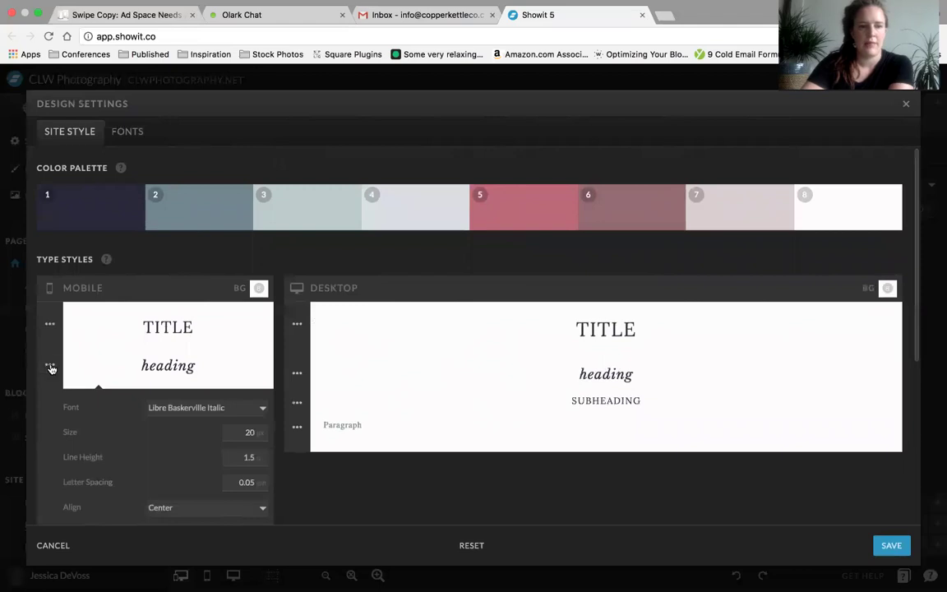
pyautogui.click(48, 365)
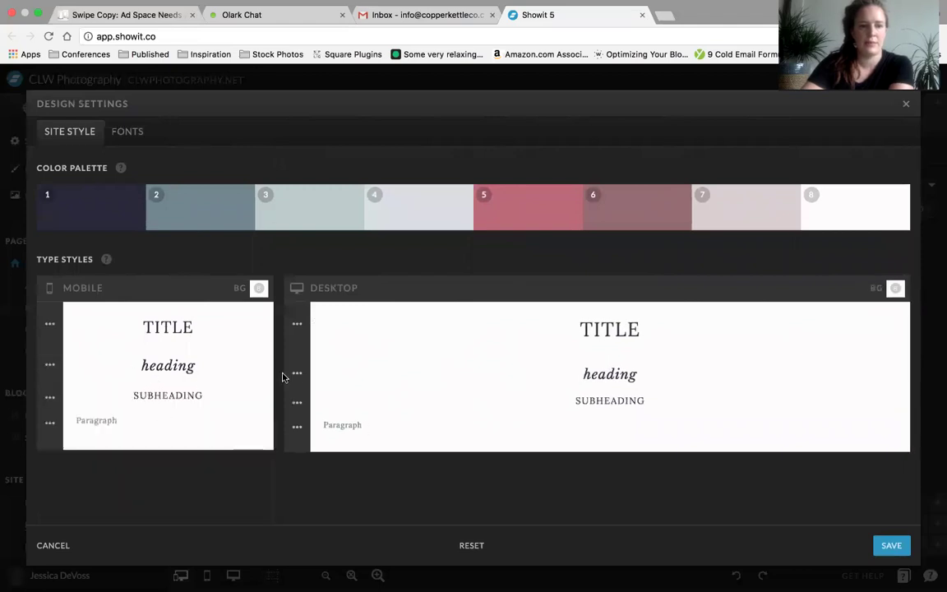
# Set the desktop Paragraph type style's color to palette color 5 and collapse its settings
pyautogui.click(297, 427)
pyautogui.scroll(-3, 440, 455)
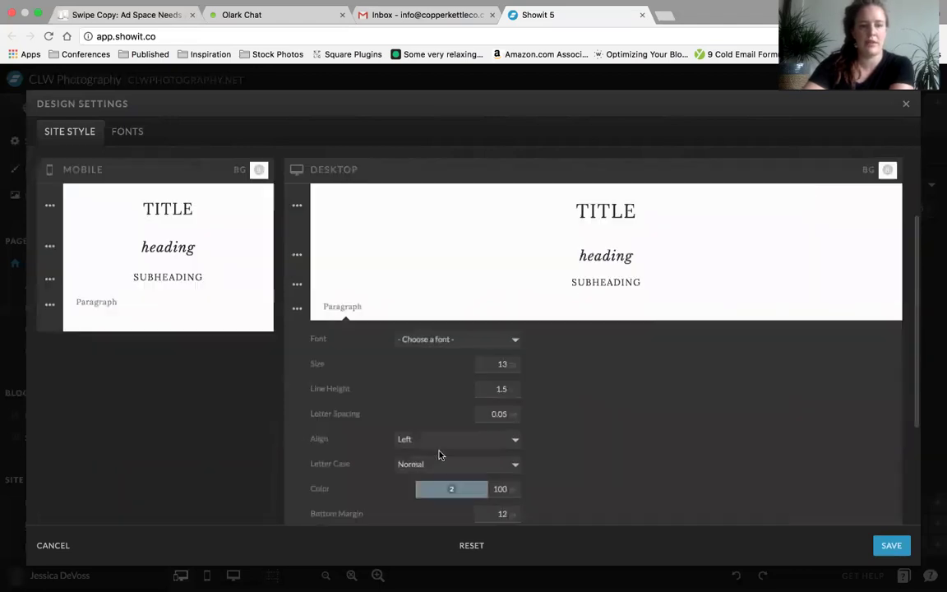
pyautogui.click(451, 489)
pyautogui.click(484, 519)
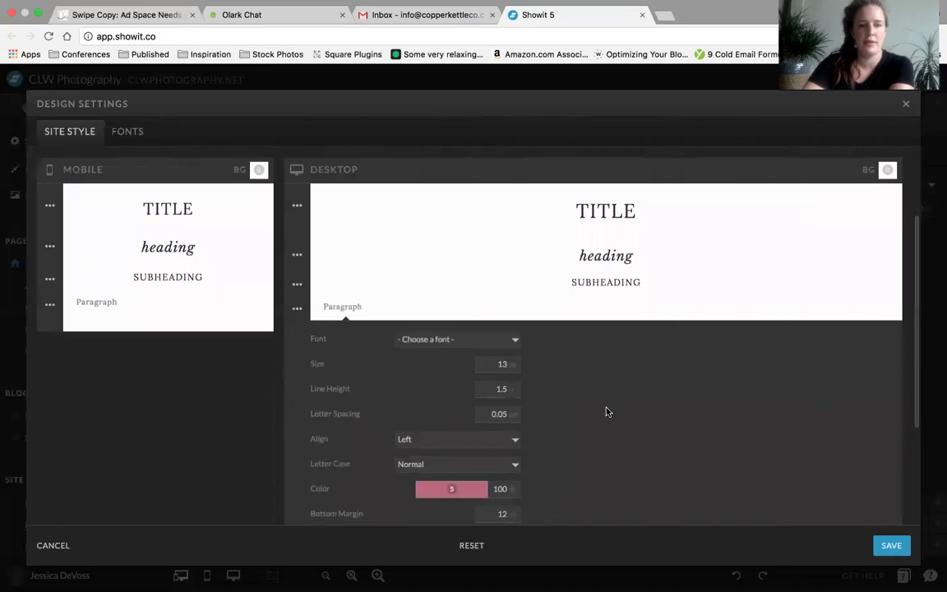
pyautogui.click(296, 308)
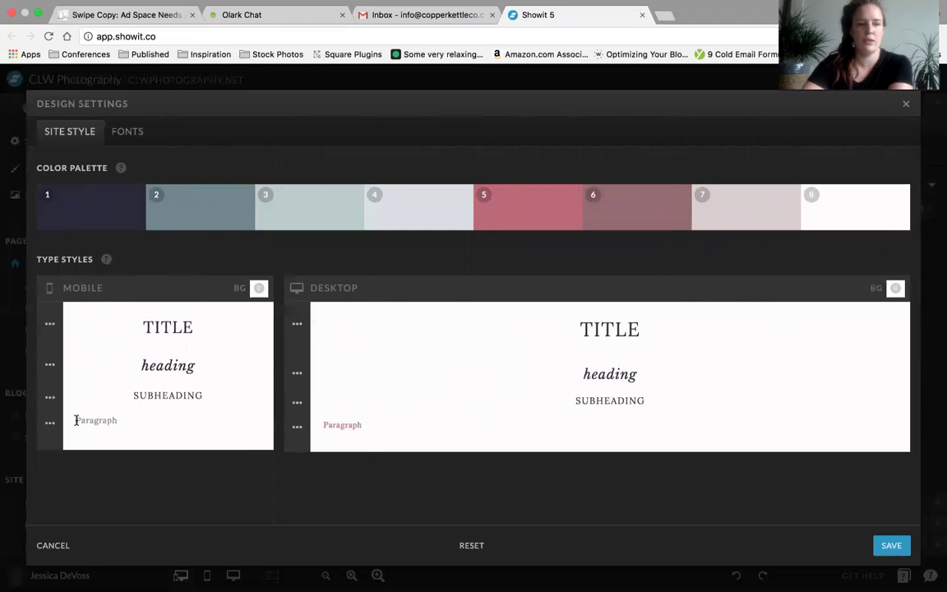
# Restore the desktop Paragraph type style's color to palette color 2 and collapse its settings
pyautogui.click(296, 427)
pyautogui.click(460, 474)
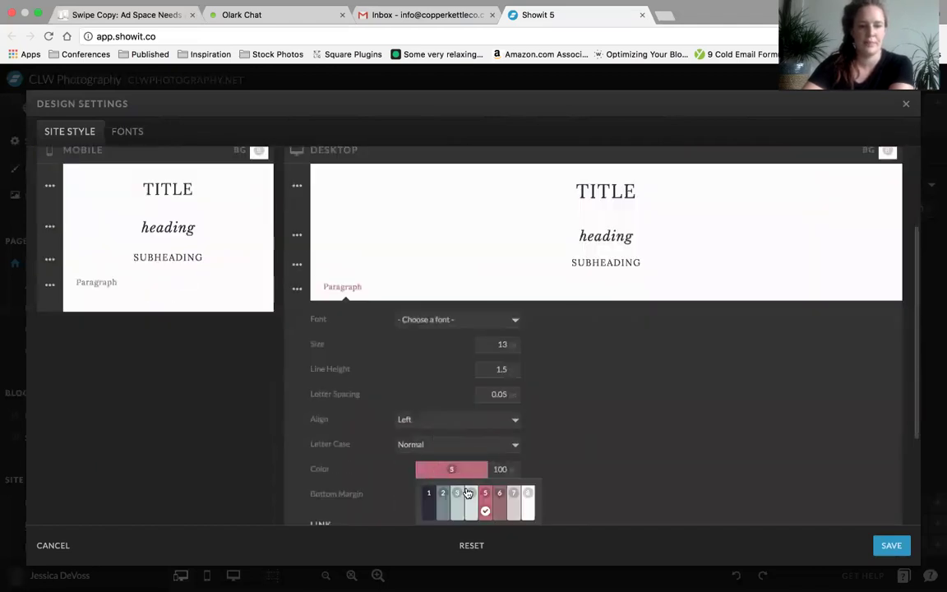
pyautogui.click(442, 502)
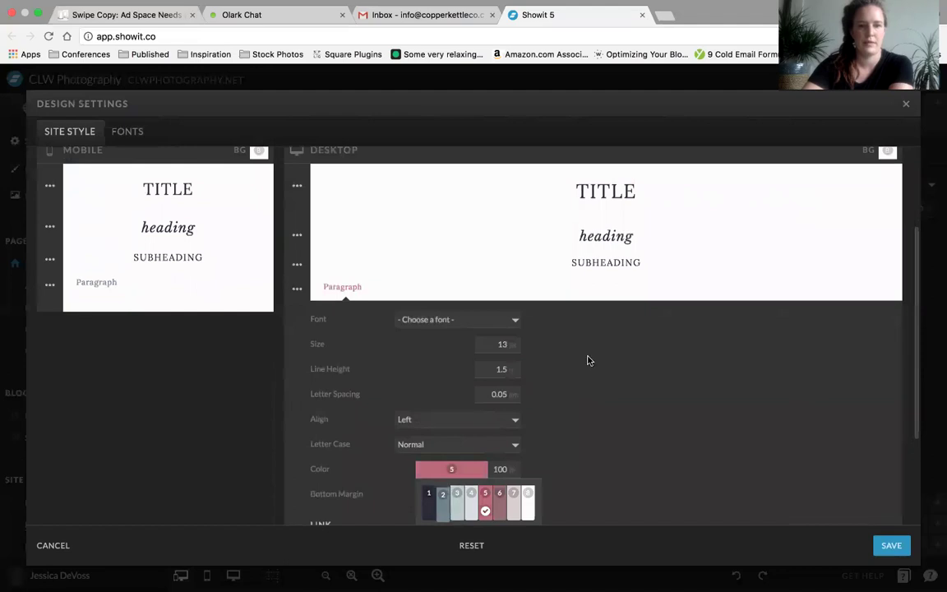
pyautogui.click(297, 288)
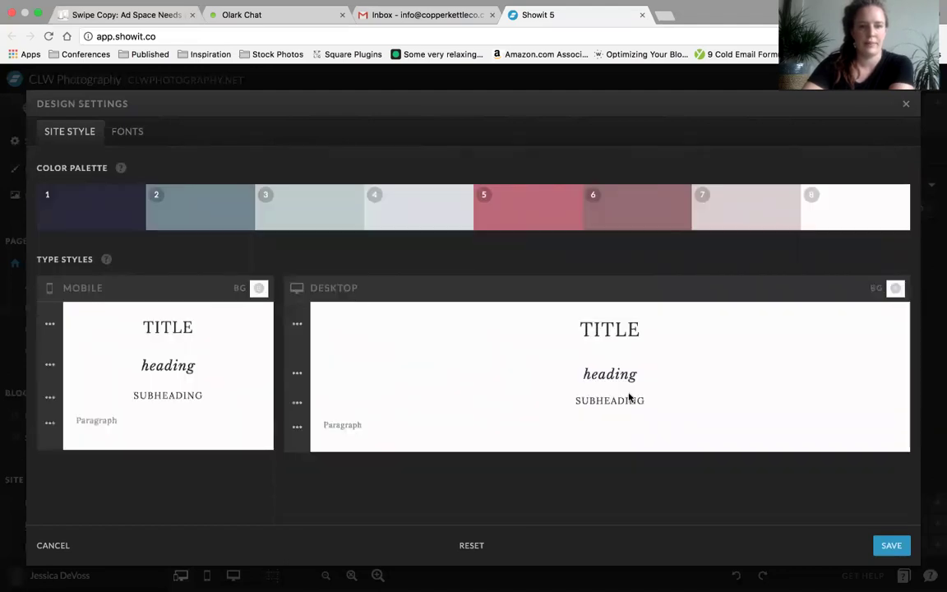
# Preview the Google font Aclonica in Normal style, and remove Lato Normal from the selected fonts
pyautogui.click(129, 132)
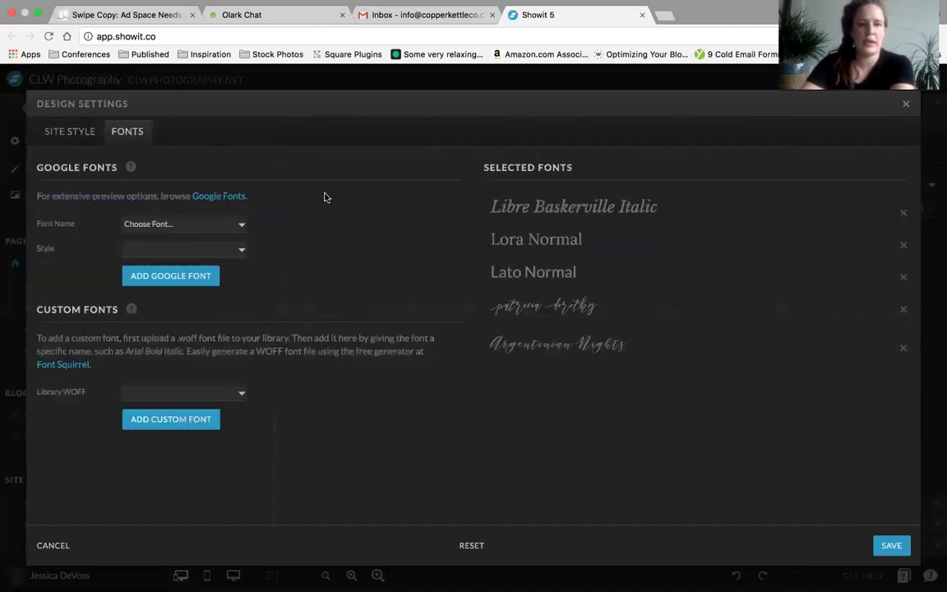
pyautogui.click(231, 224)
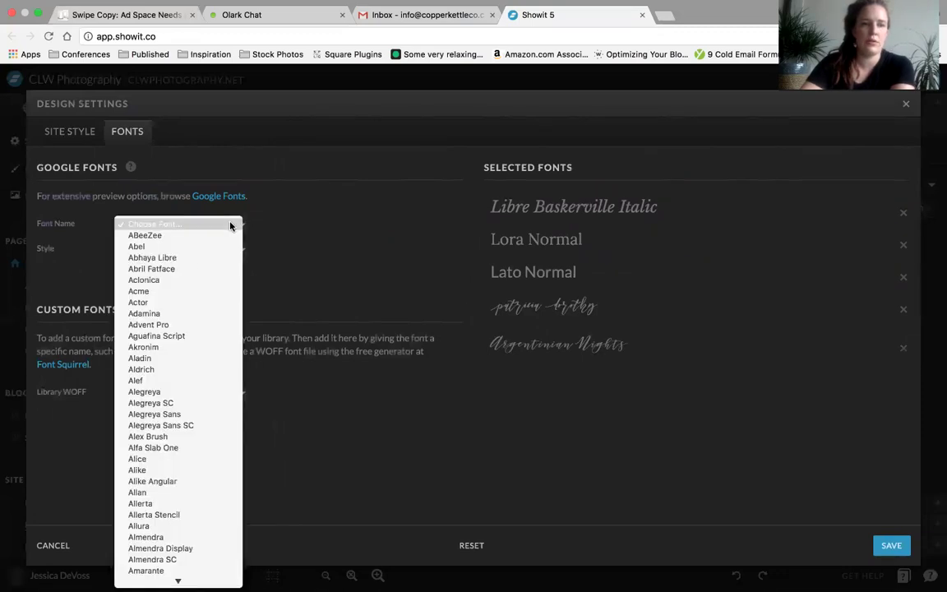
pyautogui.click(171, 281)
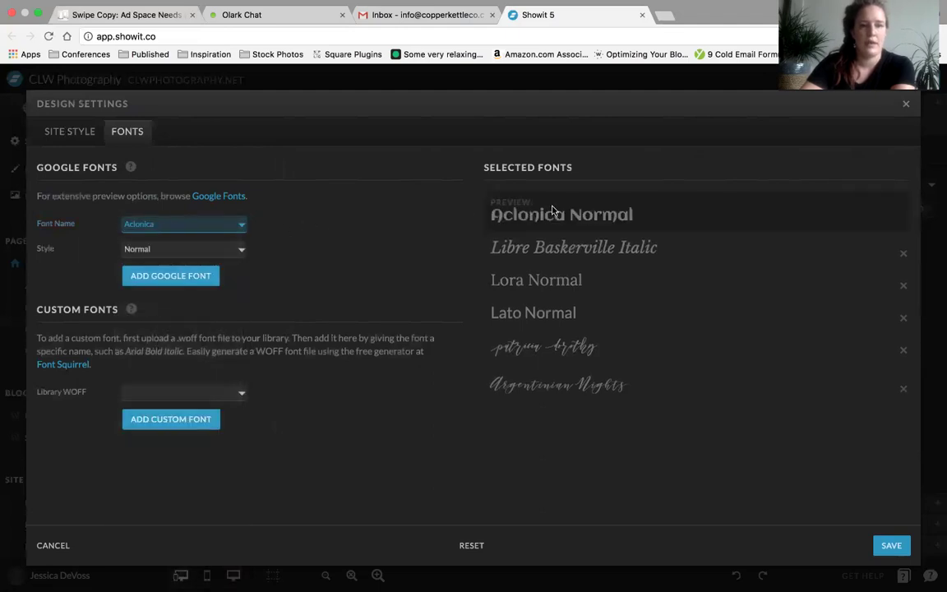
pyautogui.click(238, 249)
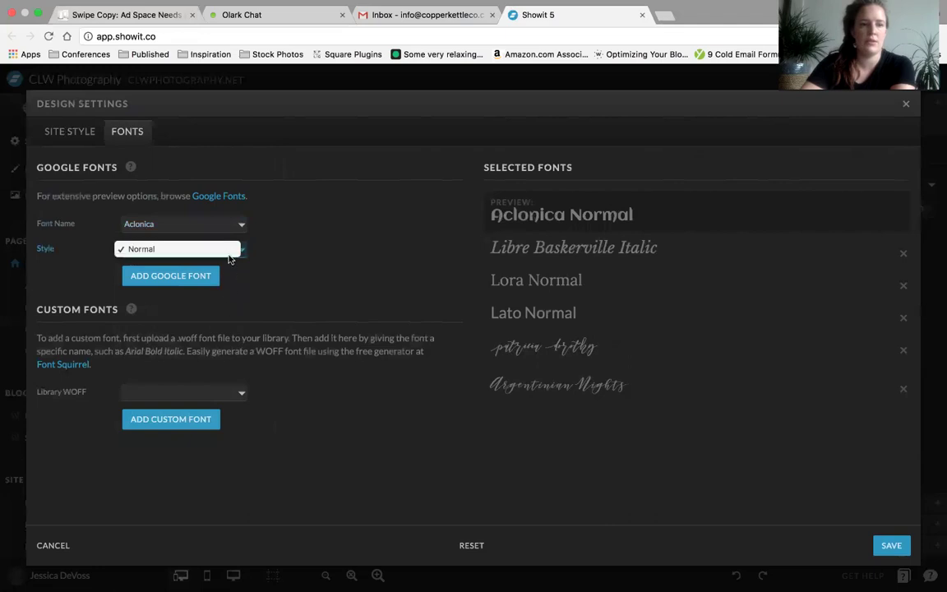
pyautogui.click(227, 250)
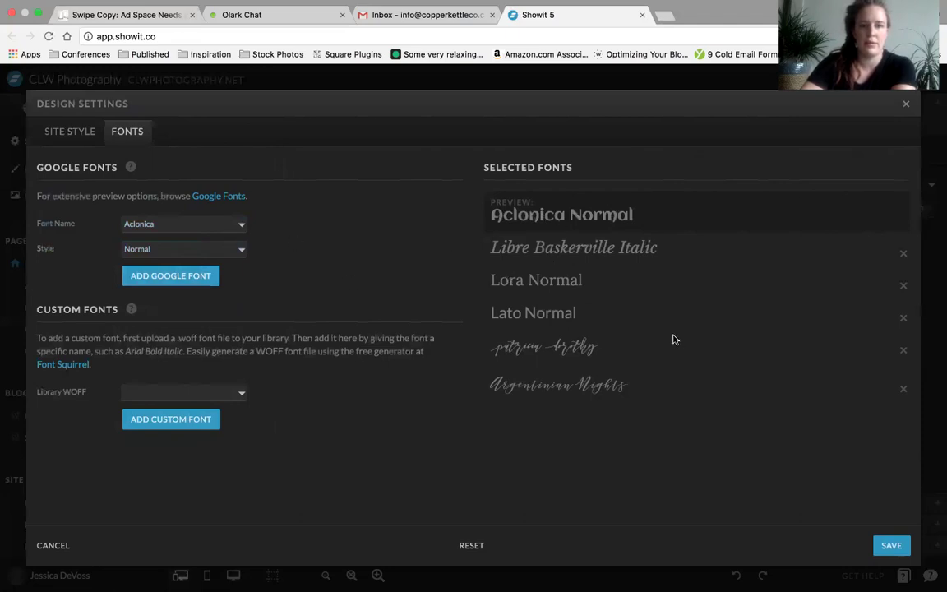
pyautogui.click(903, 318)
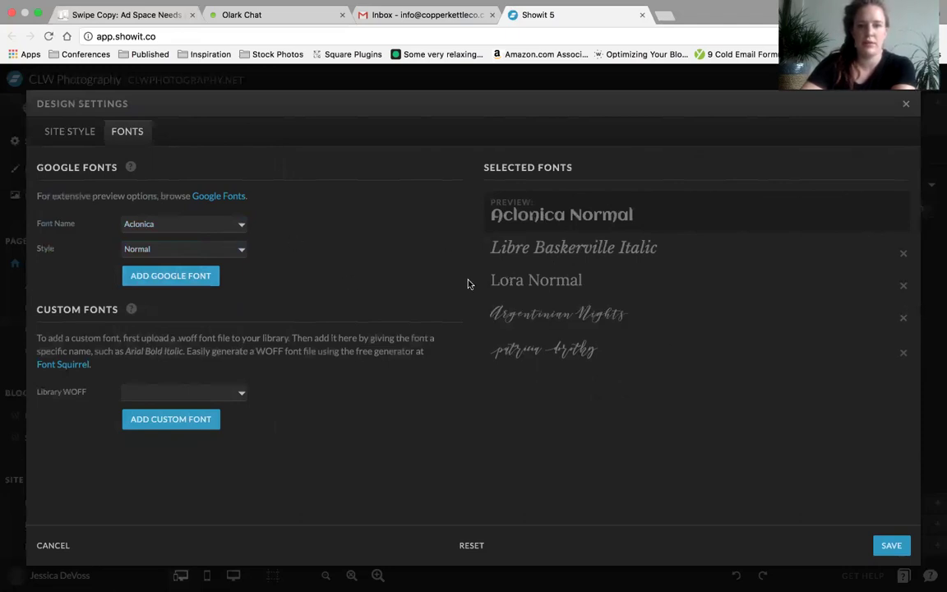
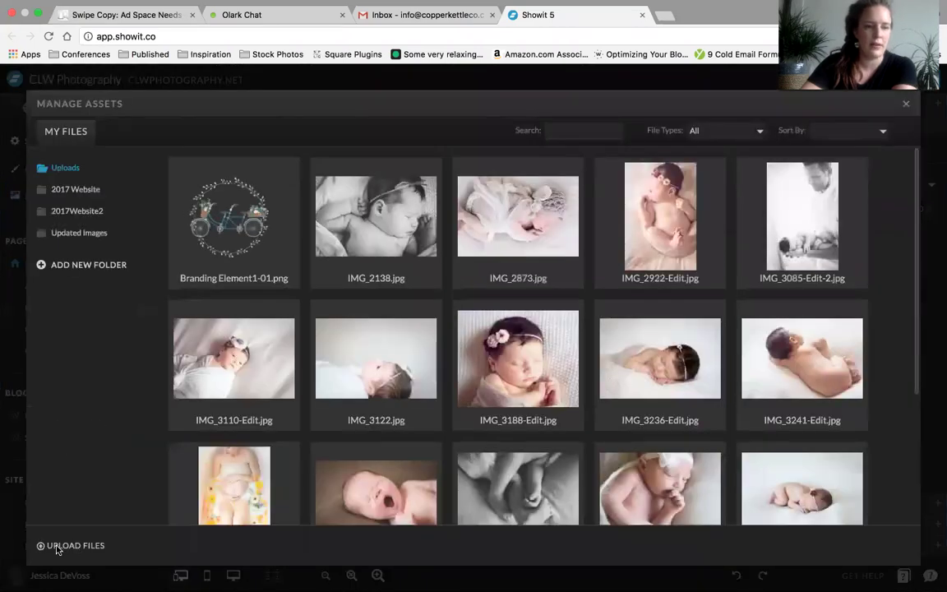
# Start a media upload, search the computer for "woff", select Aberfoyle Park.woff, and cancel the upload
pyautogui.click(56, 549)
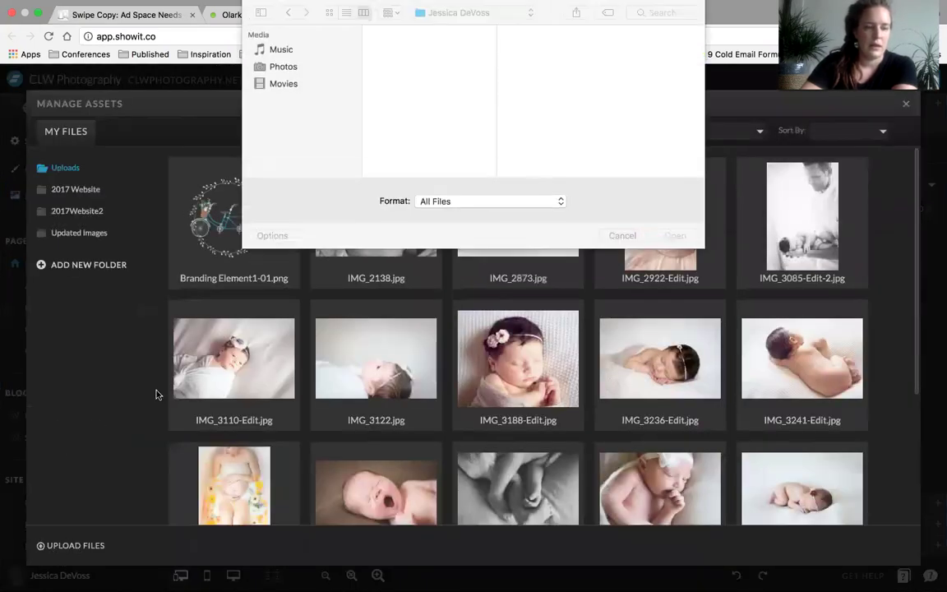
pyautogui.click(656, 13)
pyautogui.write('woff')
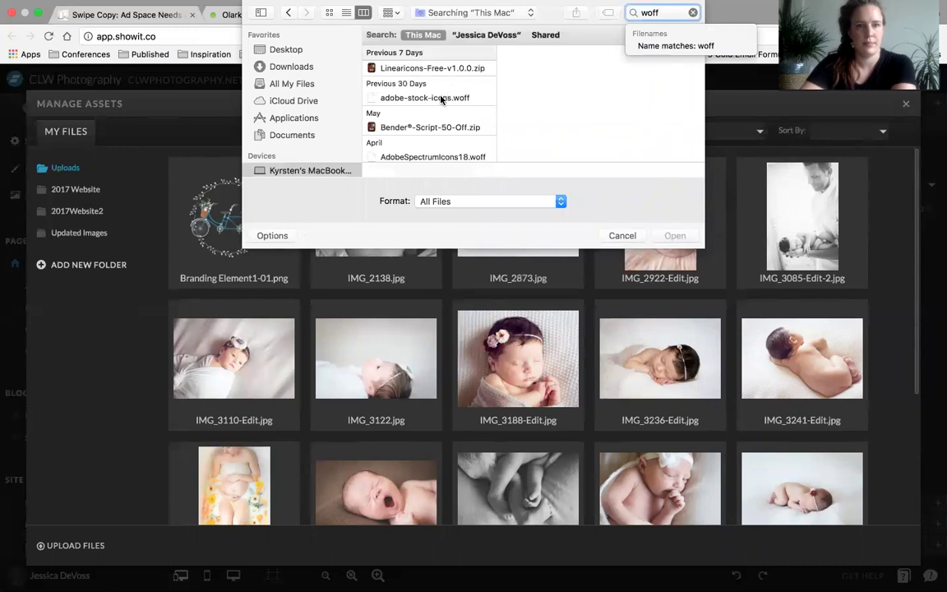
pyautogui.scroll(-3, 460, 123)
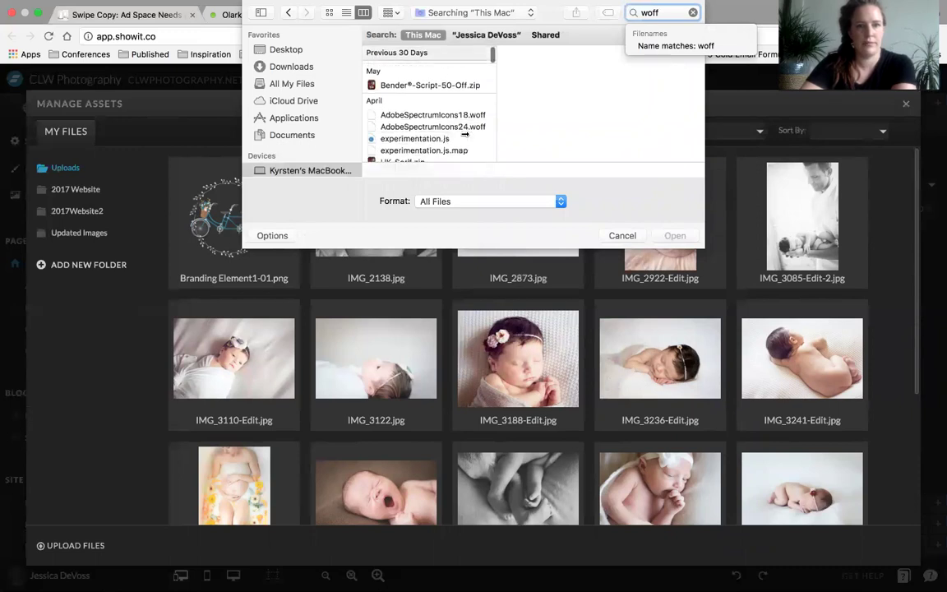
pyautogui.scroll(-4, 448, 141)
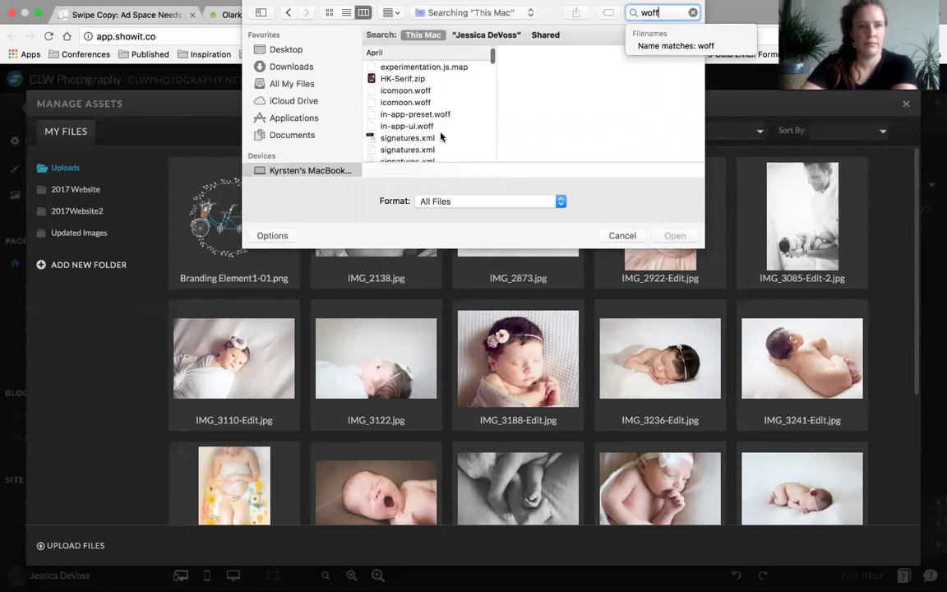
pyautogui.scroll(-6, 440, 137)
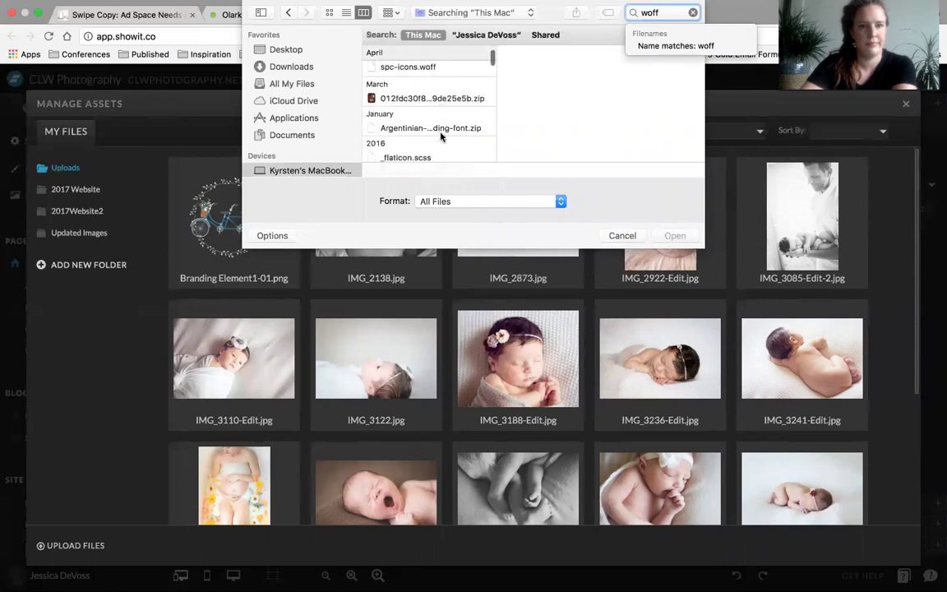
pyautogui.scroll(-2, 441, 137)
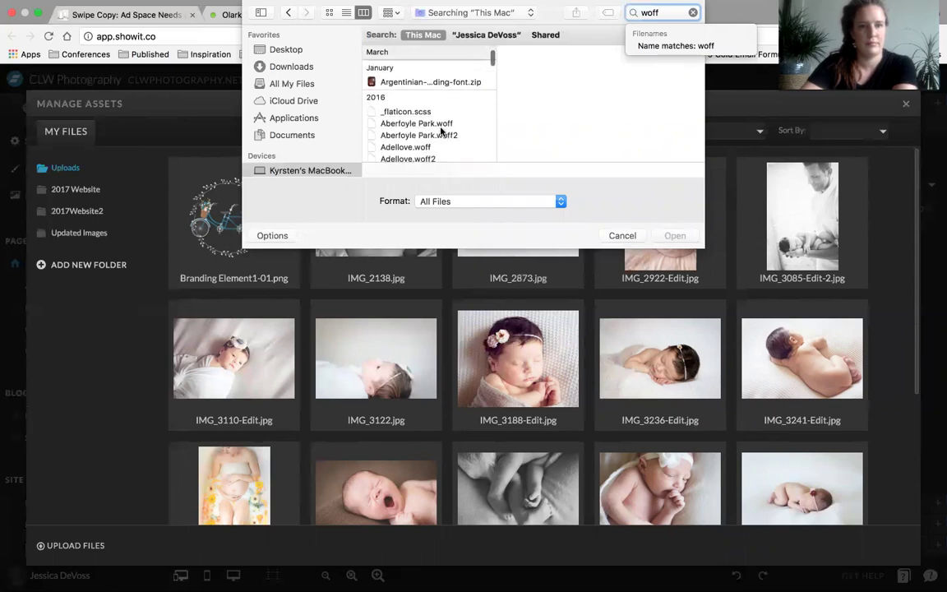
pyautogui.click(444, 125)
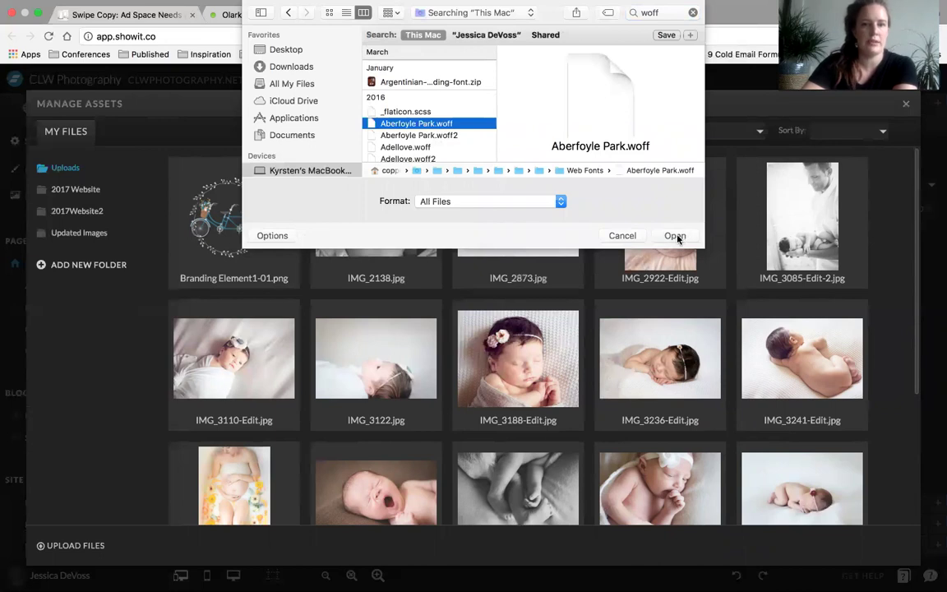
pyautogui.click(622, 236)
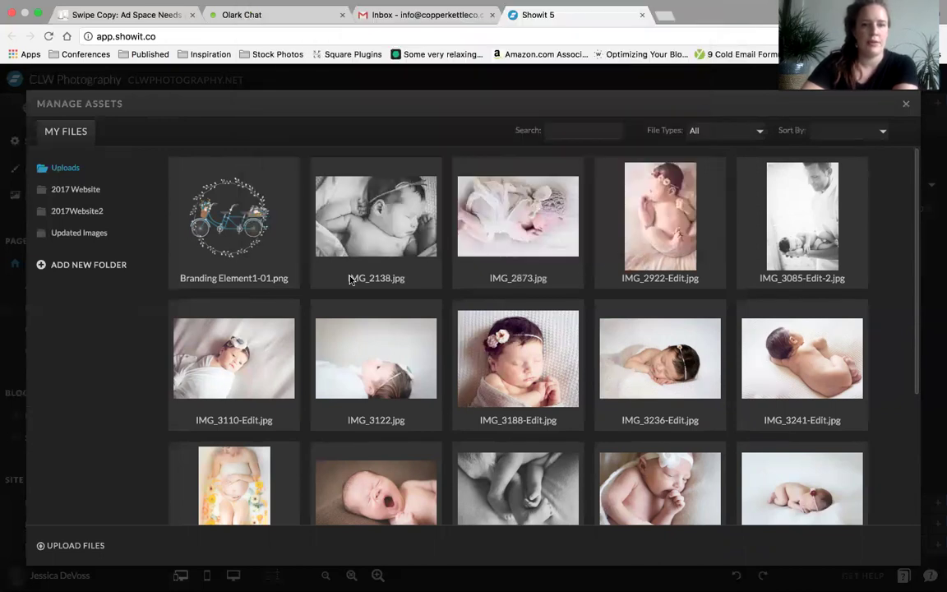
# Look through the media library's Uploads and 2017 Website folders for font files, and close the library
pyautogui.scroll(-3, 308, 159)
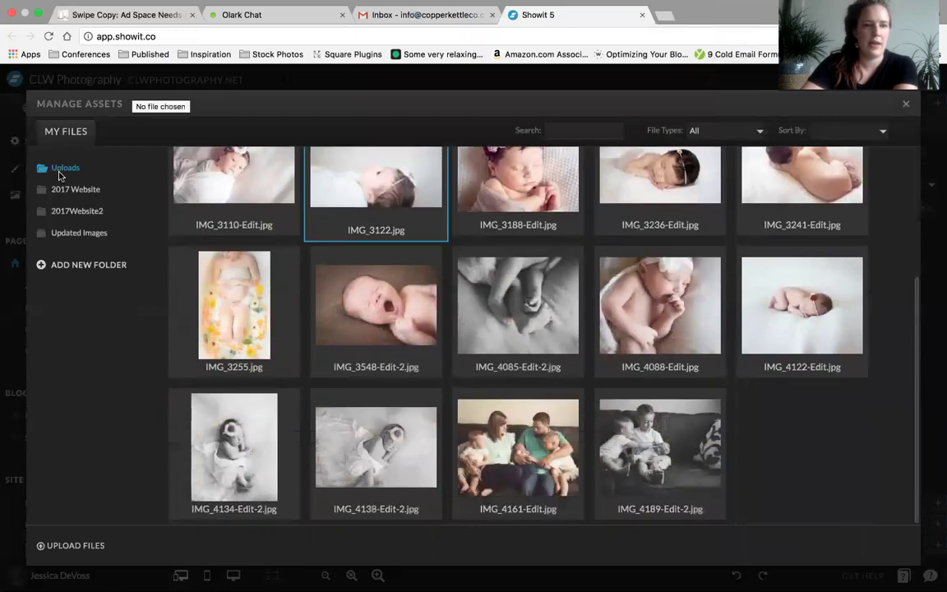
pyautogui.click(72, 189)
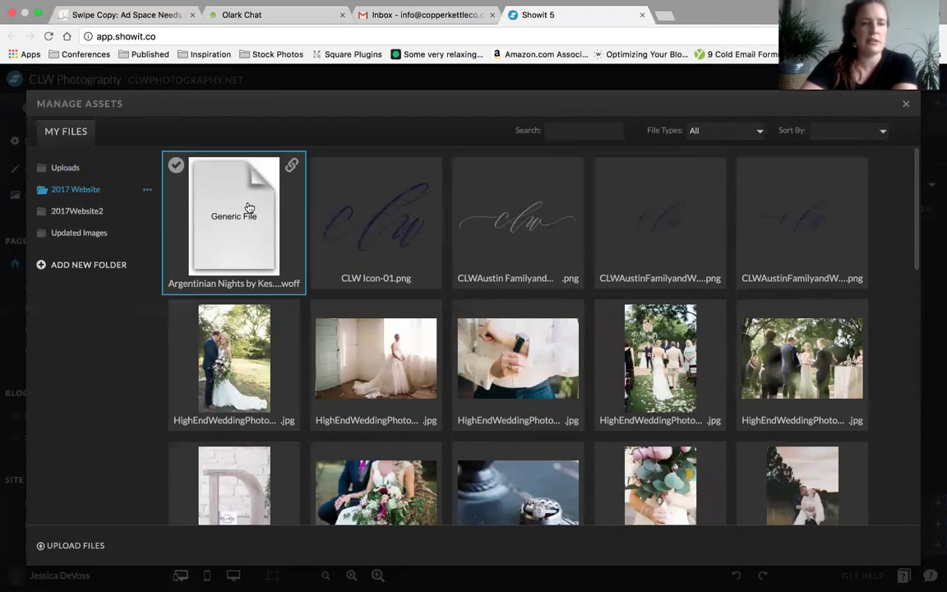
pyautogui.click(18, 133)
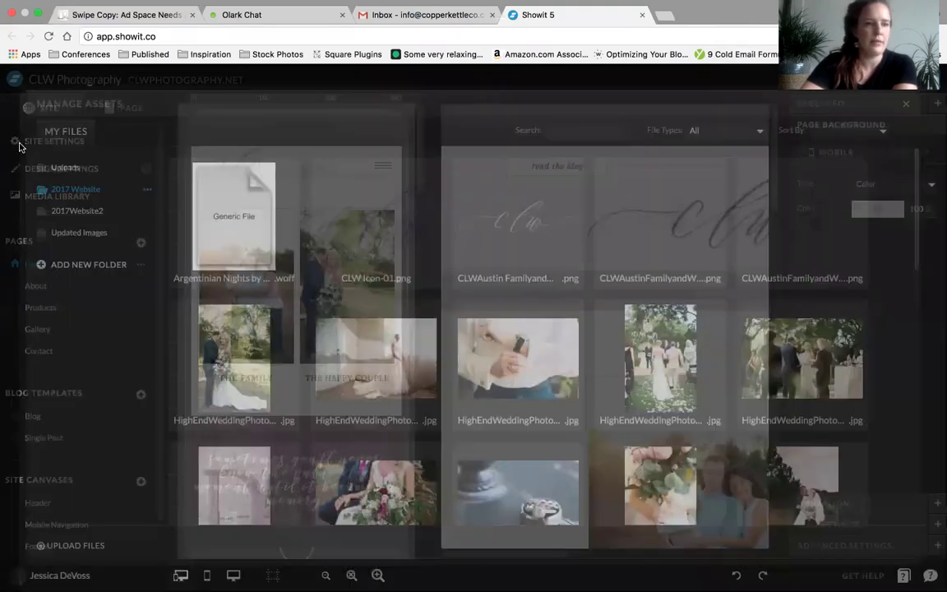
# Open the fonts section of the design settings and inspect which library WOFF files can be added as custom fonts
pyautogui.click(66, 173)
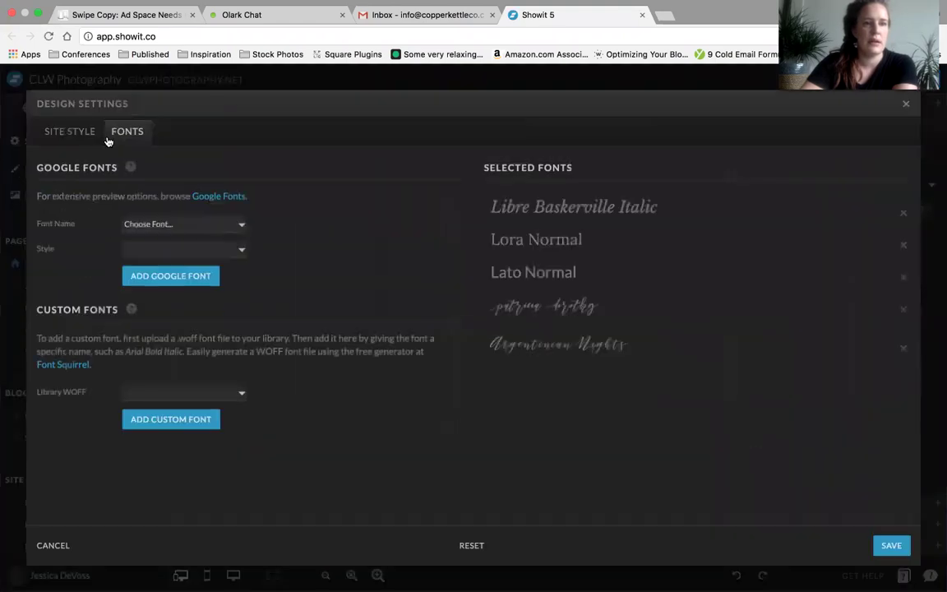
pyautogui.click(165, 393)
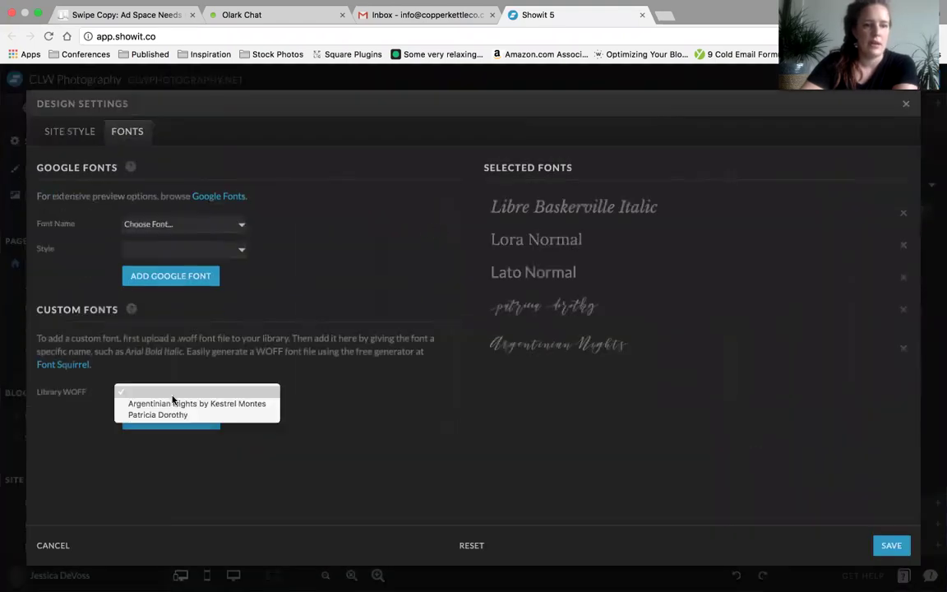
pyautogui.click(239, 403)
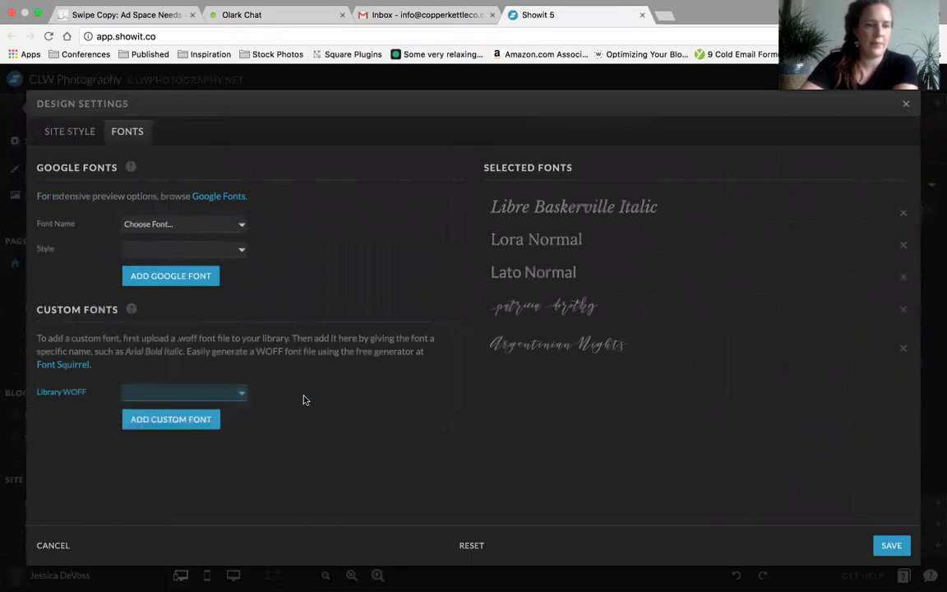
# Try out the library's Argentinian Nights WOFF as a custom font named "Argentinian Nights", and cancel the design settings
pyautogui.click(206, 418)
pyautogui.write('Argentini')
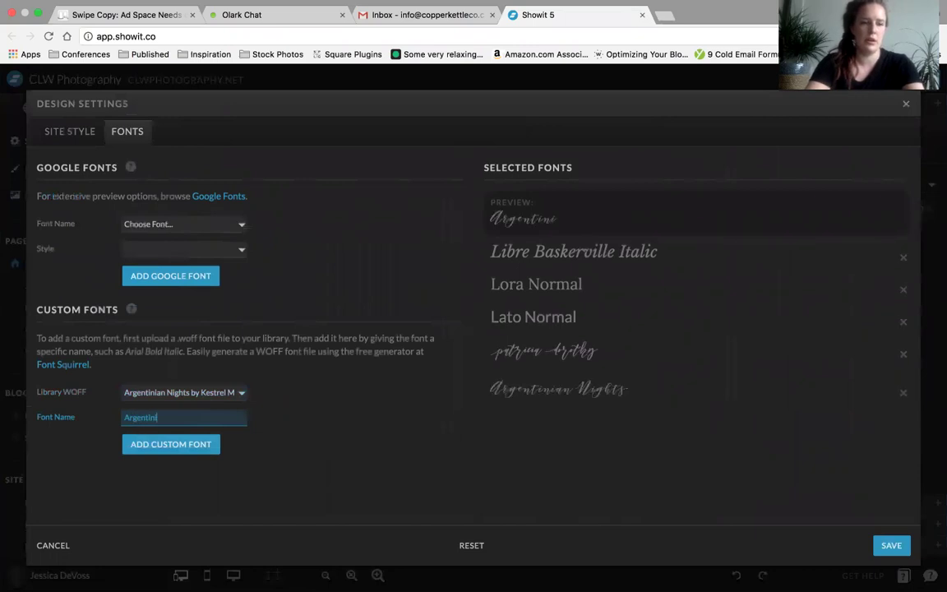
pyautogui.write('an Nights')
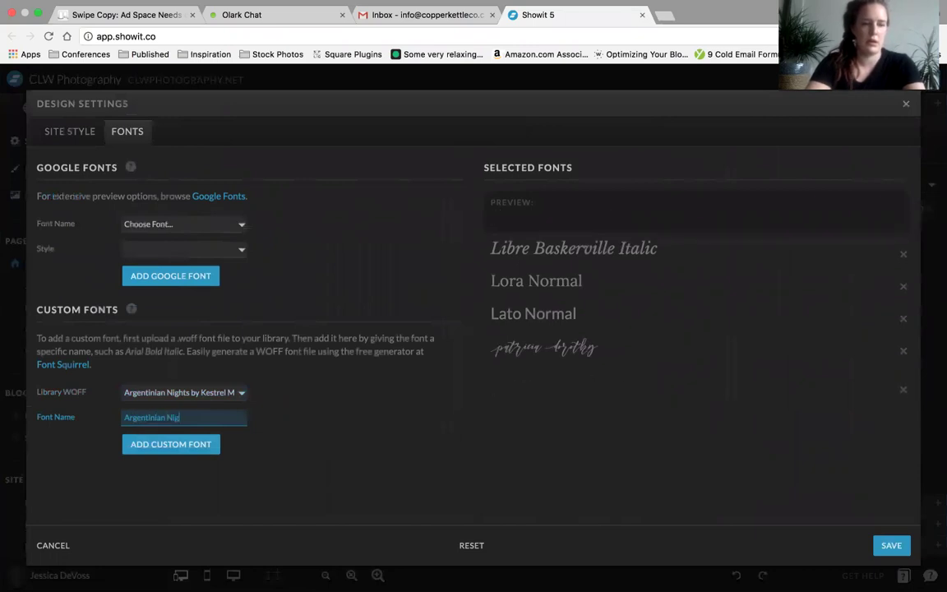
pyautogui.click(173, 446)
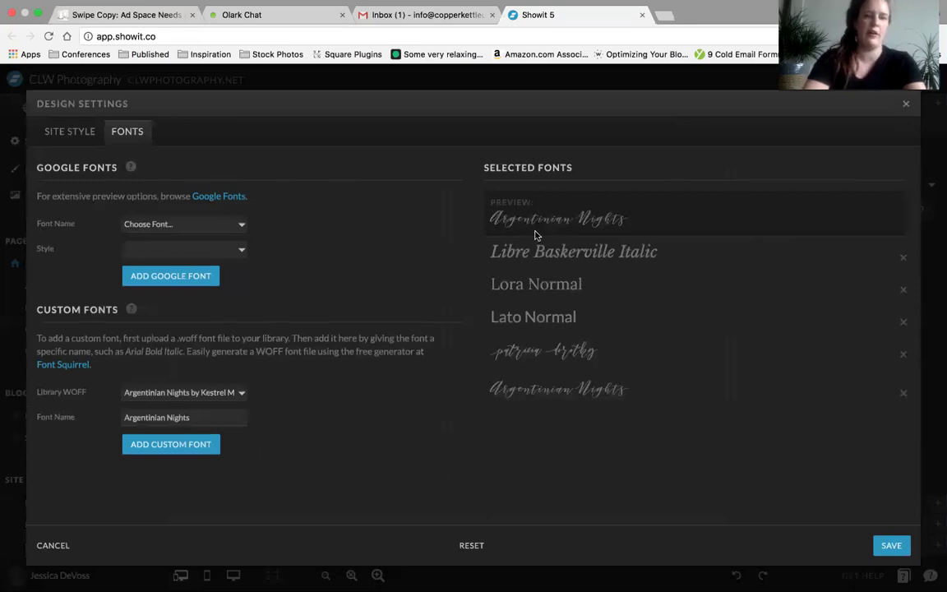
pyautogui.click(53, 545)
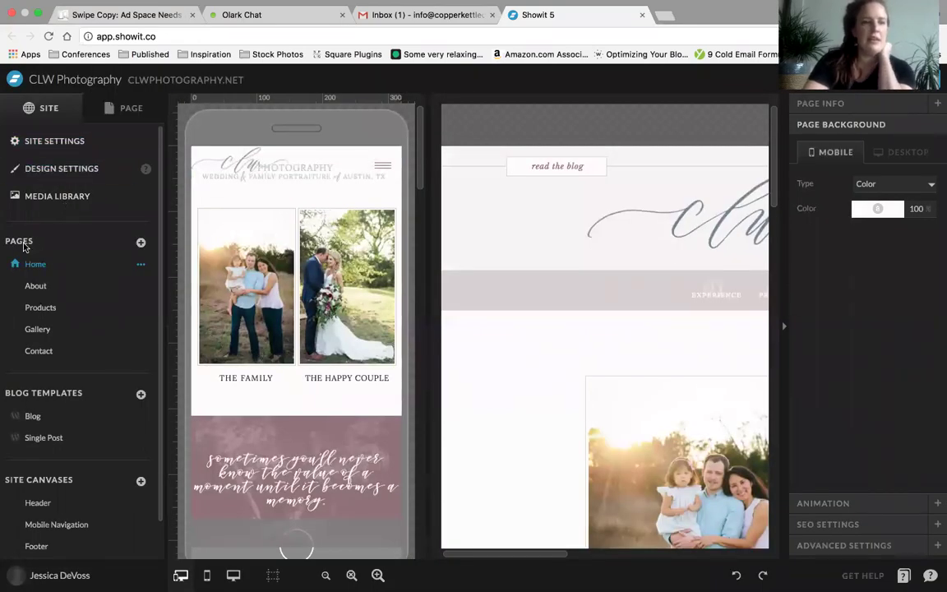
# Look through the About page and the Blog and Single Post blog templates
pyautogui.click(35, 285)
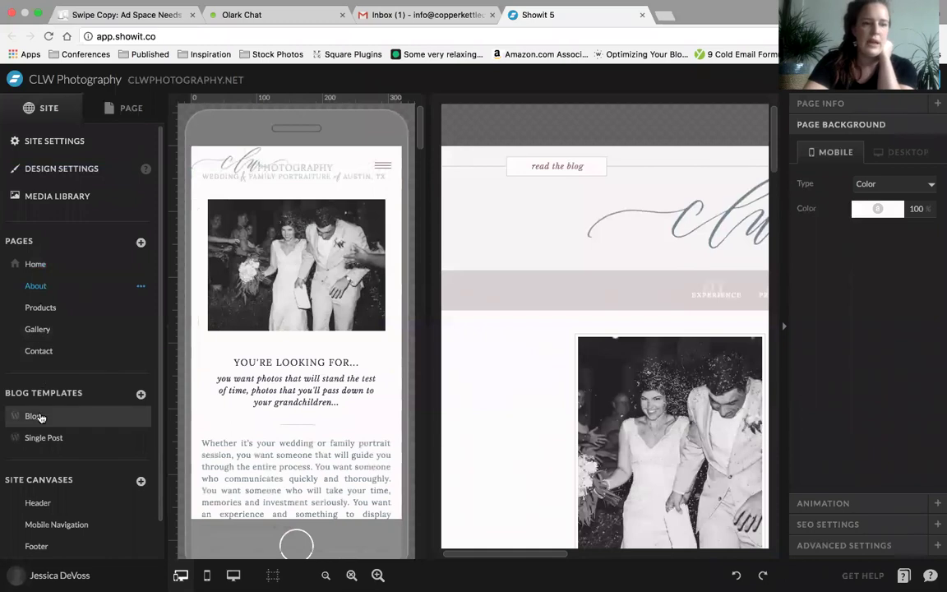
pyautogui.scroll(-1, 46, 396)
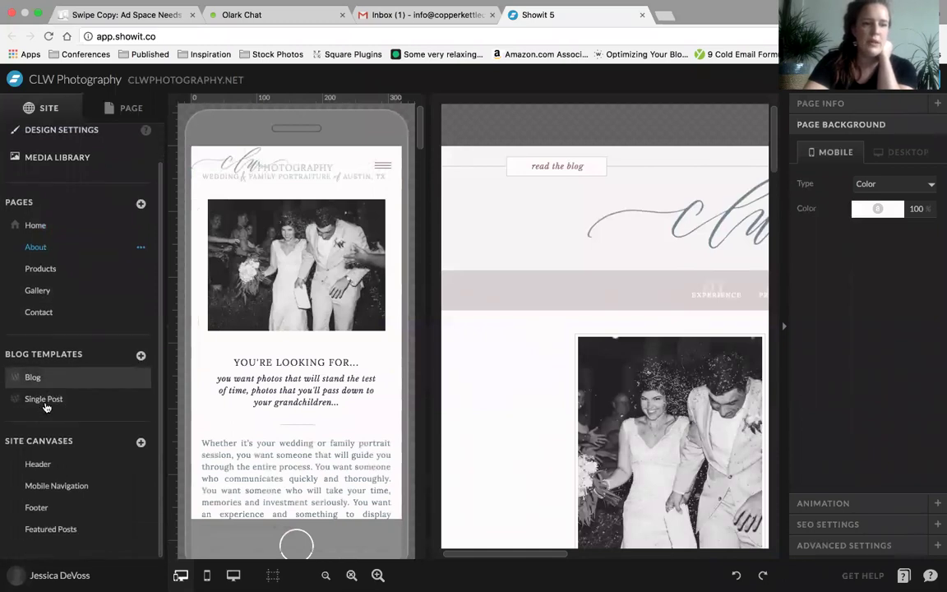
pyautogui.click(33, 377)
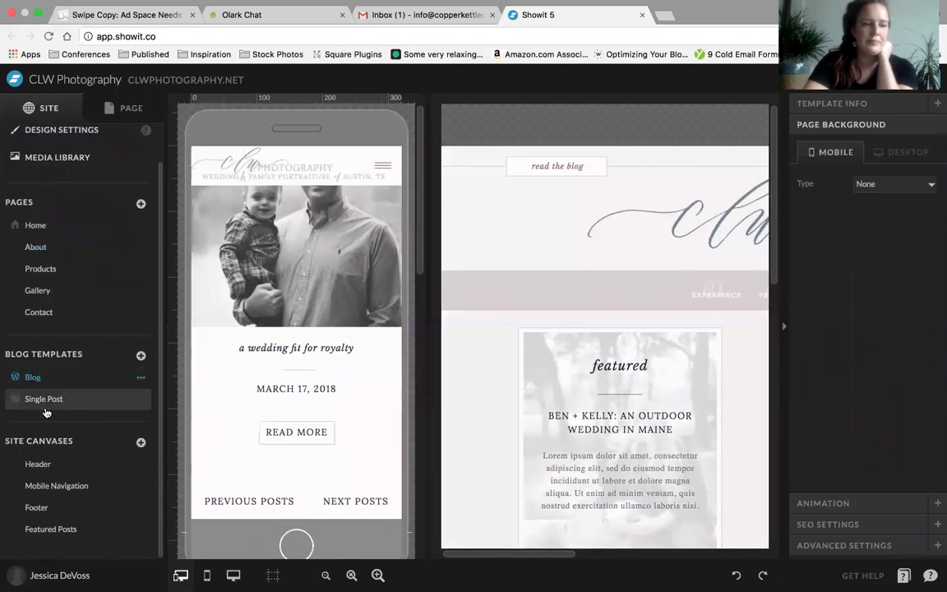
pyautogui.click(40, 268)
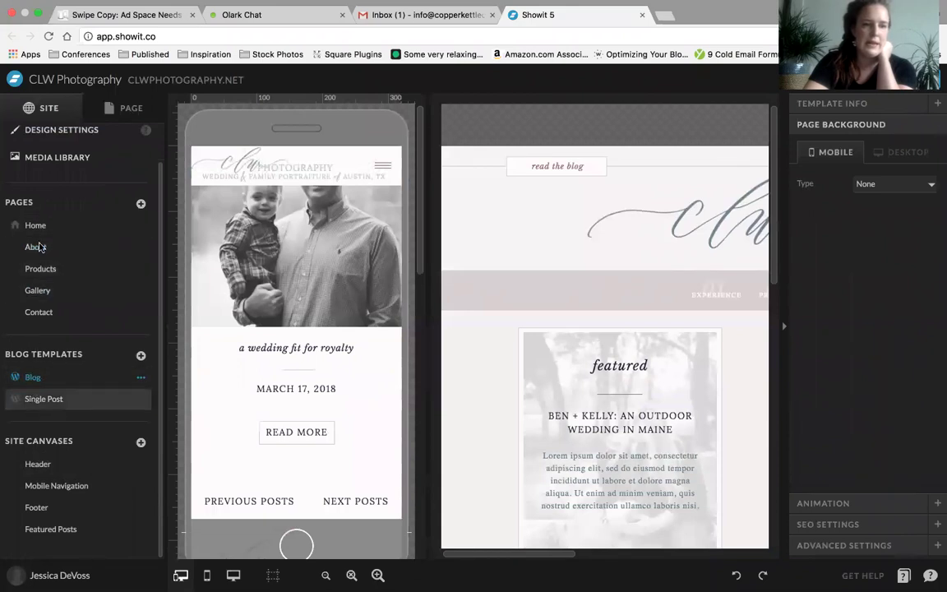
pyautogui.click(56, 399)
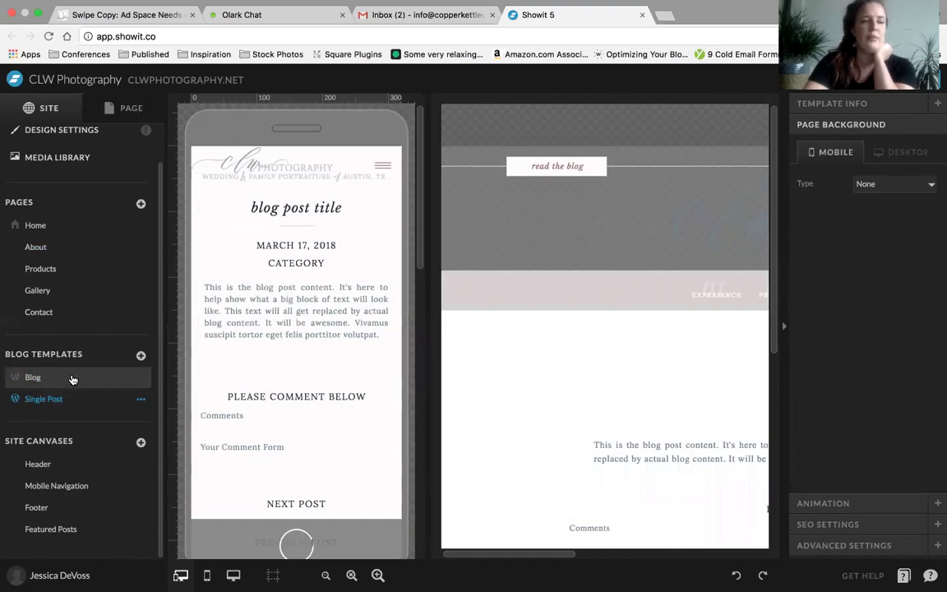
# Examine the desktop layout of the Blog template down to its pagination and footer
pyautogui.click(41, 380)
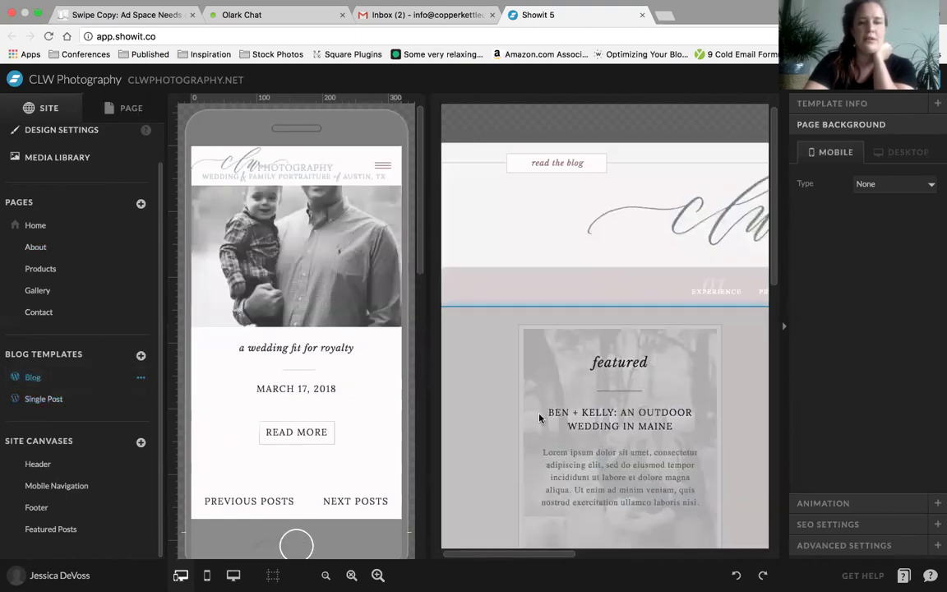
pyautogui.scroll(-10, 539, 417)
pyautogui.hscroll(5, 539, 418)
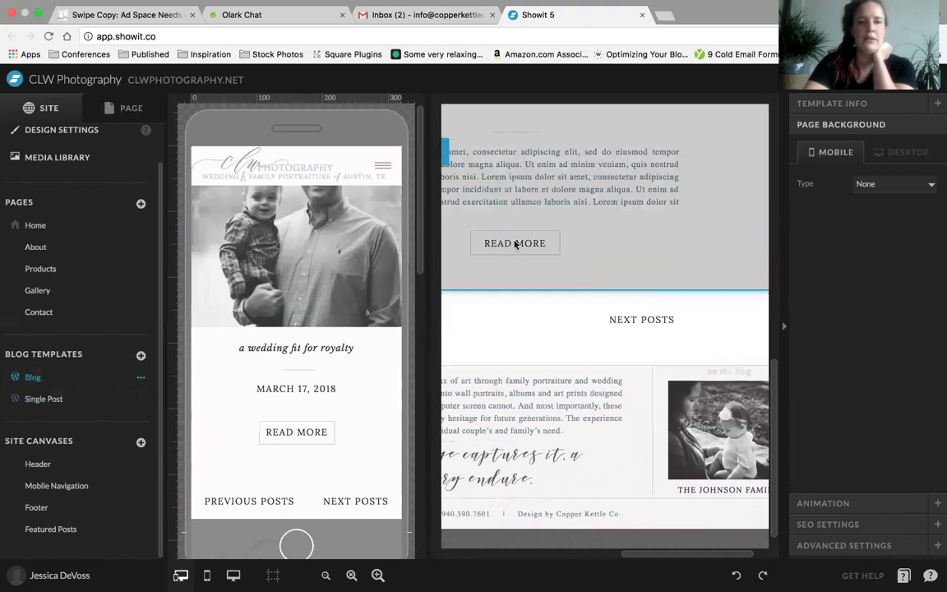
# Examine the mobile layout of the Single Post template, from the post title to the post pagination
pyautogui.click(43, 400)
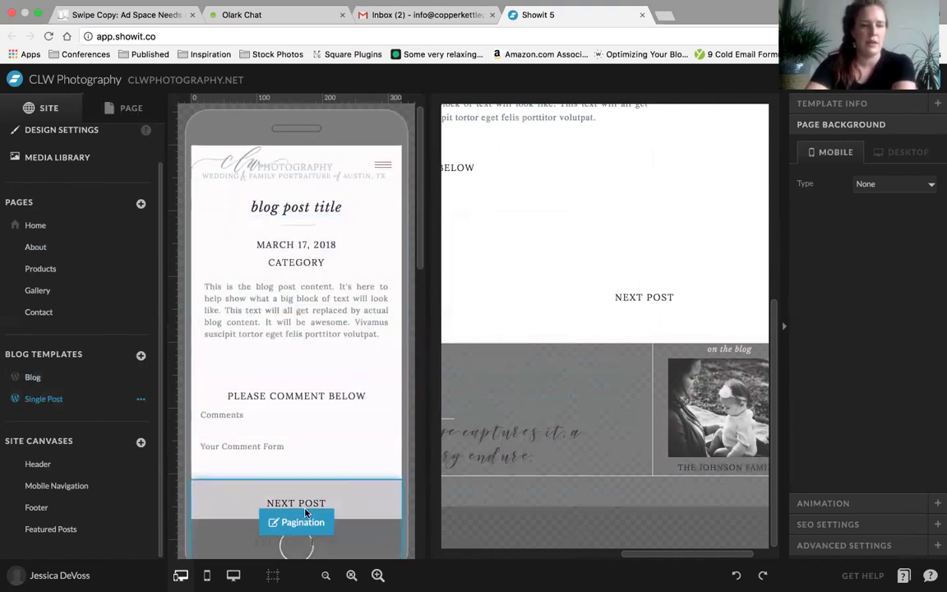
pyautogui.scroll(-5, 306, 516)
pyautogui.scroll(4, 311, 306)
pyautogui.scroll(2, 311, 307)
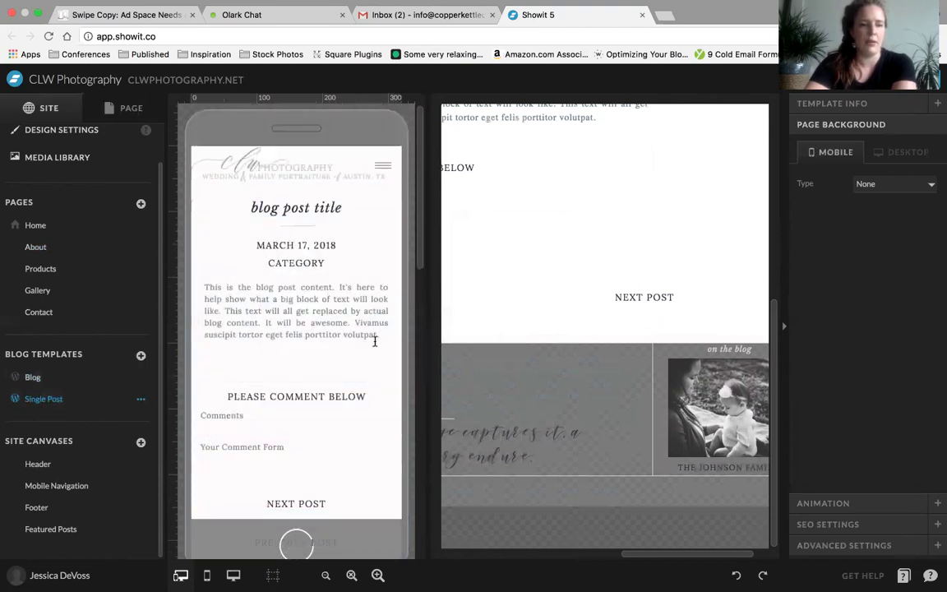
pyautogui.scroll(1, 59, 199)
pyautogui.scroll(-1, 62, 197)
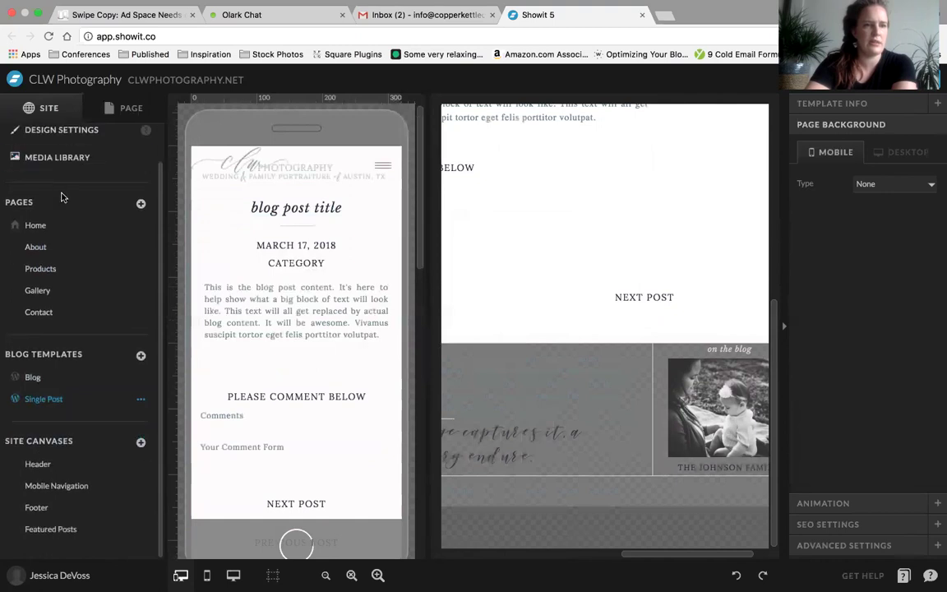
# Inspect the Header site canvas and its navigation bar in desktop-only view, and compare it with the header on the Home page
pyautogui.click(43, 465)
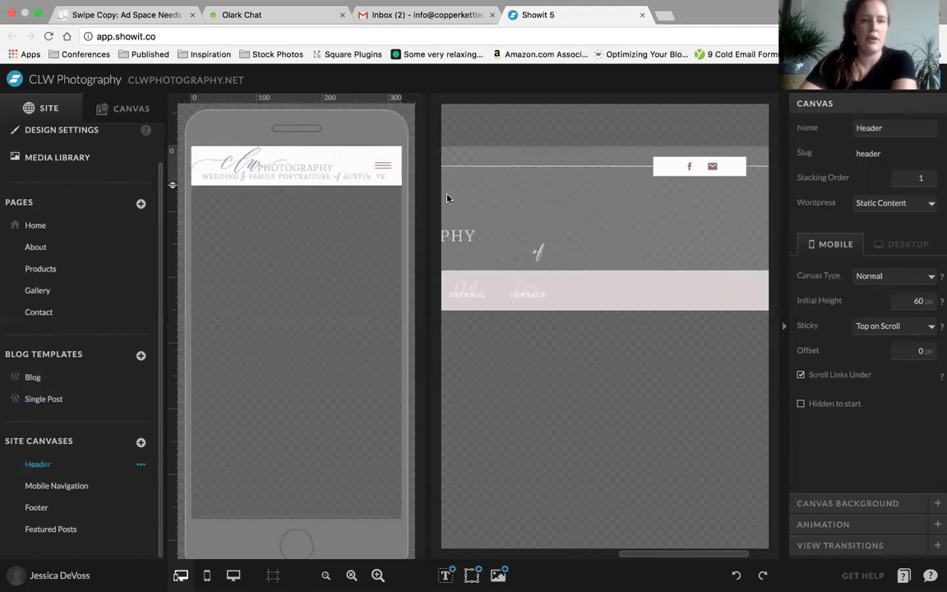
pyautogui.click(232, 575)
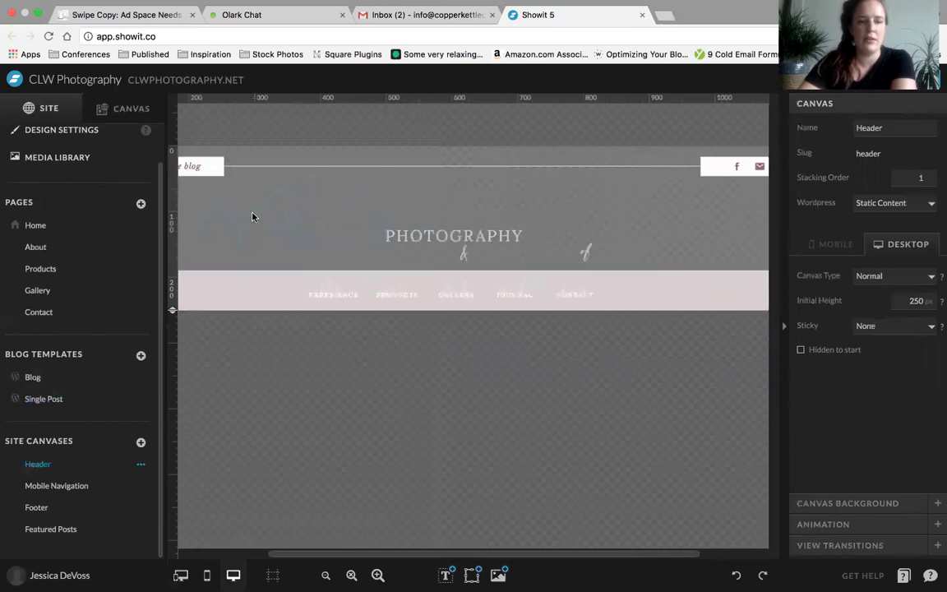
pyautogui.click(317, 301)
pyautogui.doubleClick(308, 296)
pyautogui.click(277, 289)
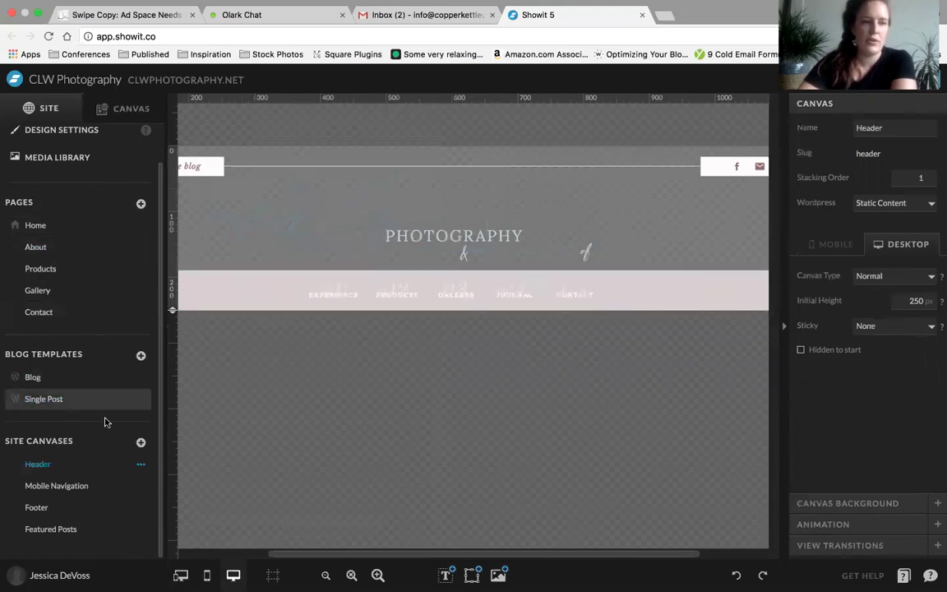
pyautogui.click(310, 299)
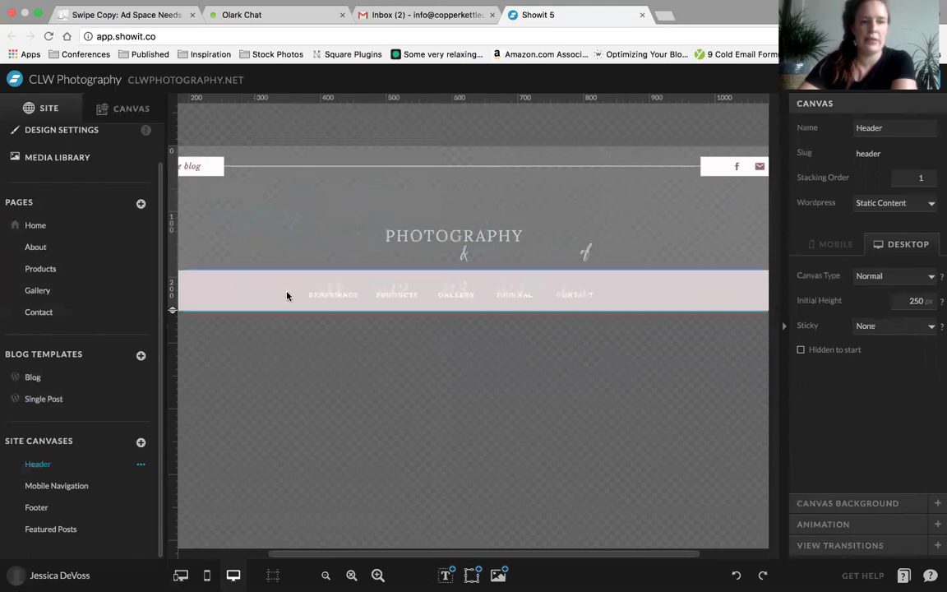
pyautogui.click(64, 223)
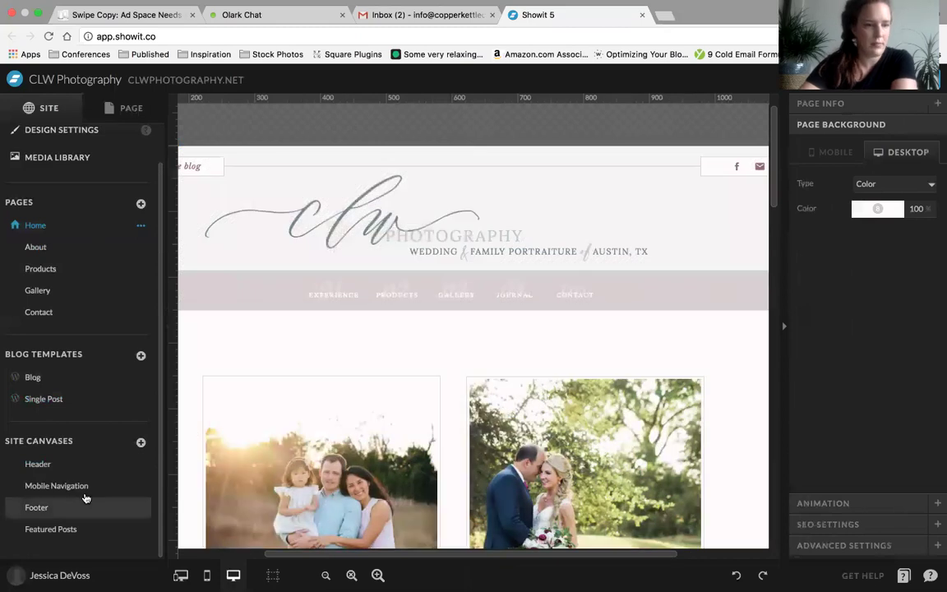
# Look through the Mobile Navigation, Footer, Header and Featured Posts site canvases, including all the featured post cards
pyautogui.click(51, 488)
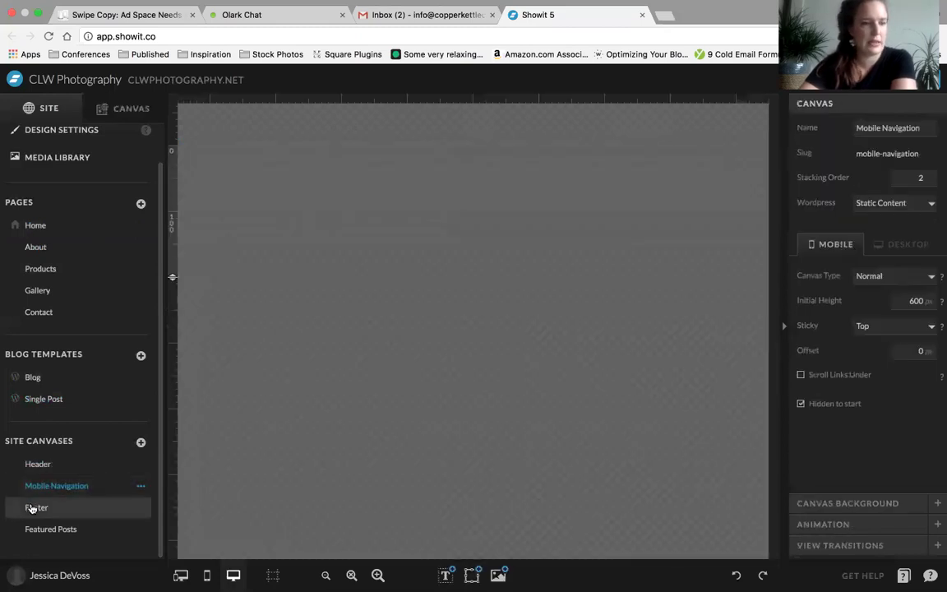
pyautogui.click(35, 510)
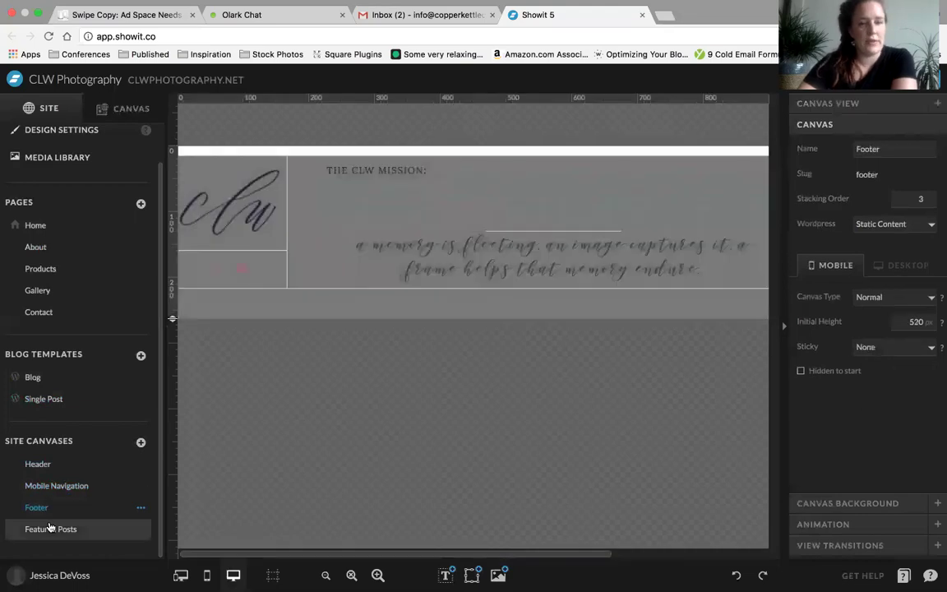
pyautogui.click(39, 528)
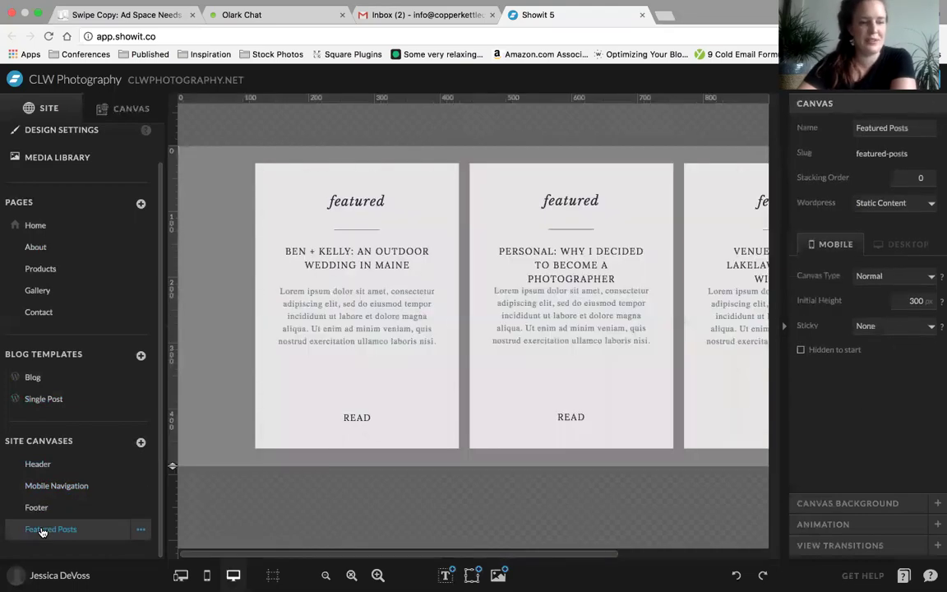
pyautogui.click(45, 465)
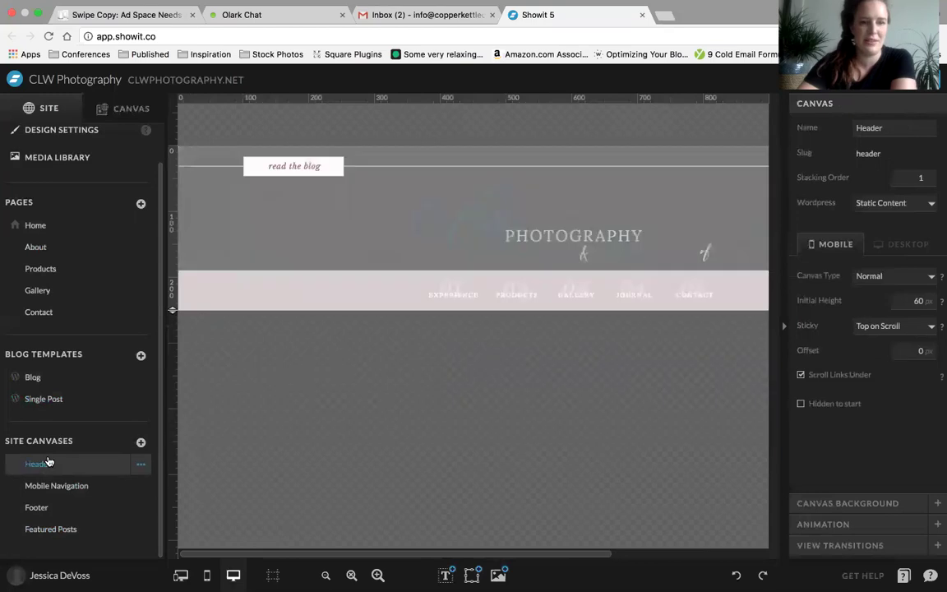
pyautogui.click(45, 529)
pyautogui.hscroll(3, 261, 432)
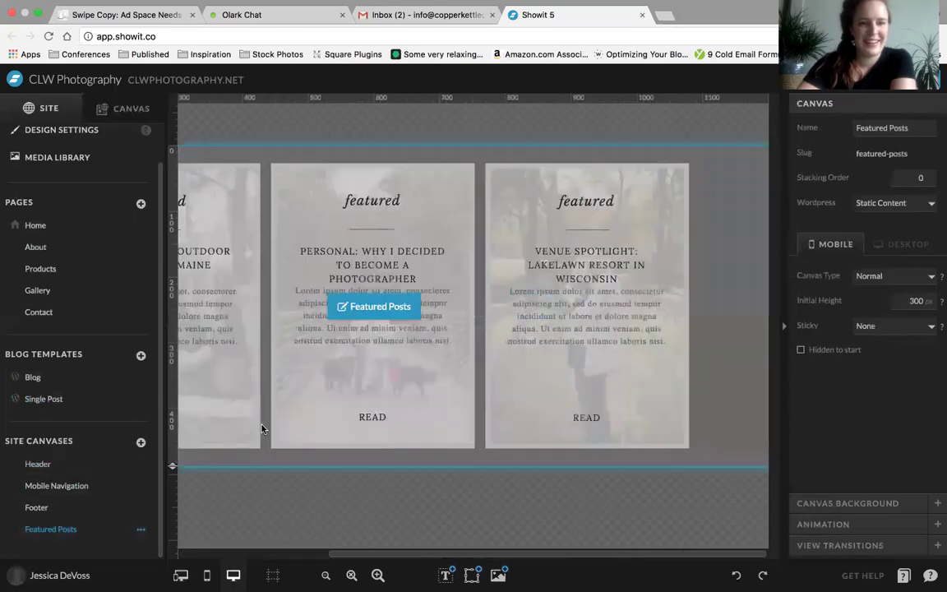
pyautogui.hscroll(-3, 261, 429)
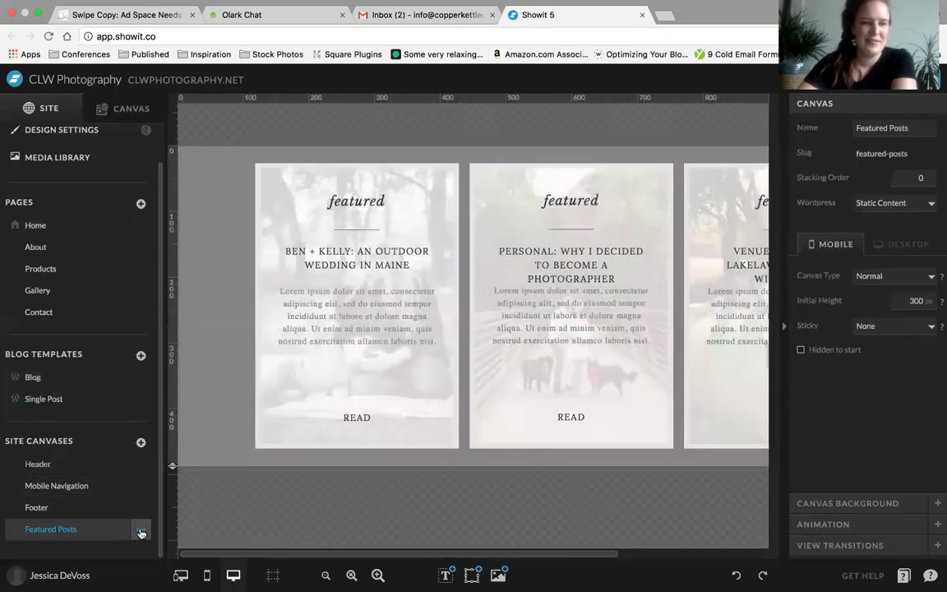
pyautogui.scroll(1, 119, 292)
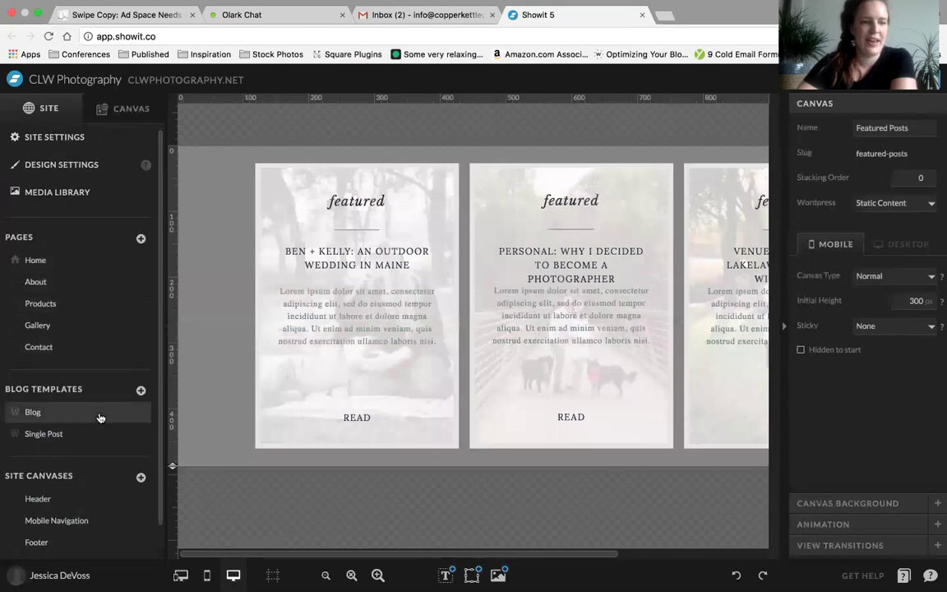
pyautogui.scroll(-1, 89, 403)
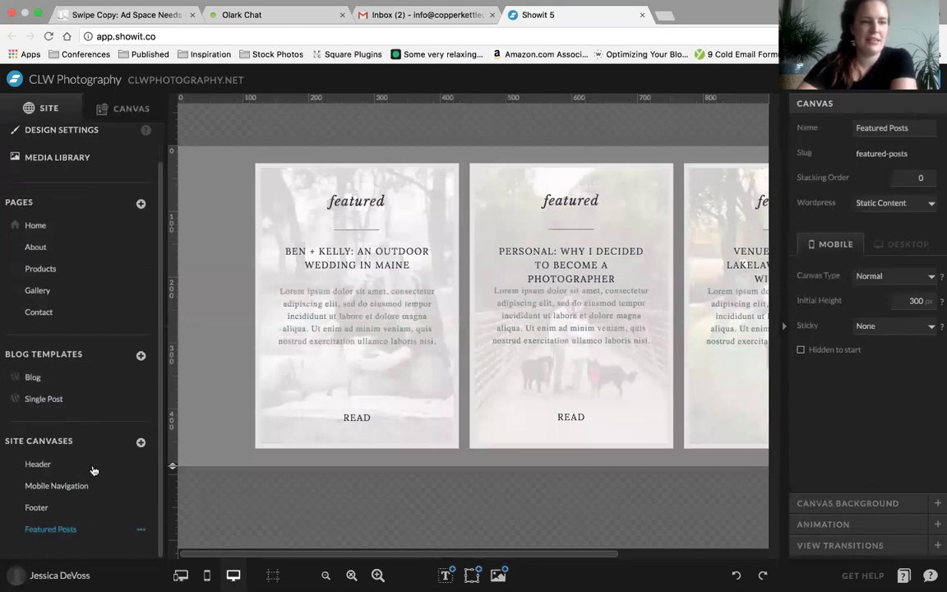
pyautogui.click(125, 107)
pyautogui.click(43, 109)
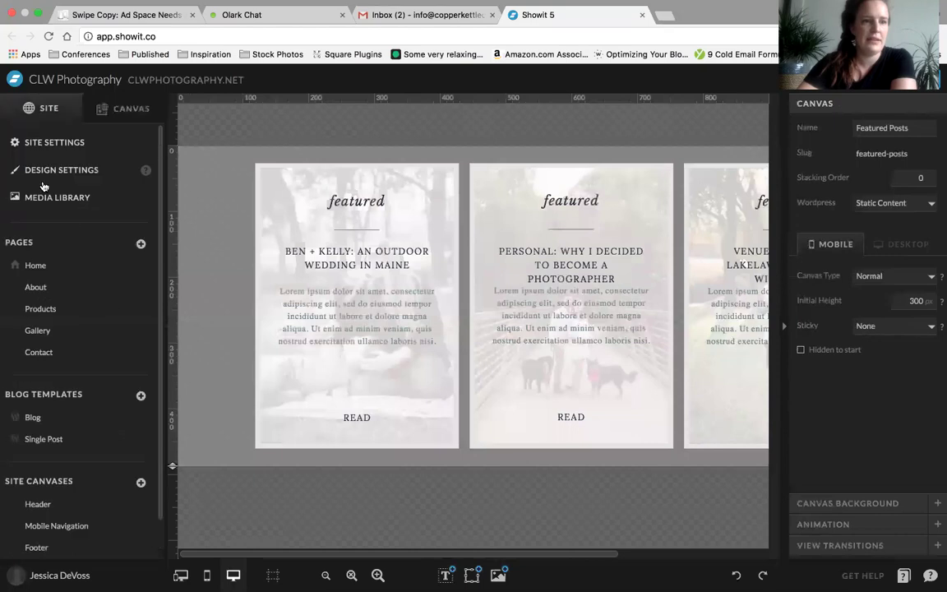
# Look over the Home page's sections down to the footer, and show the list of canvases that make up the page
pyautogui.click(37, 271)
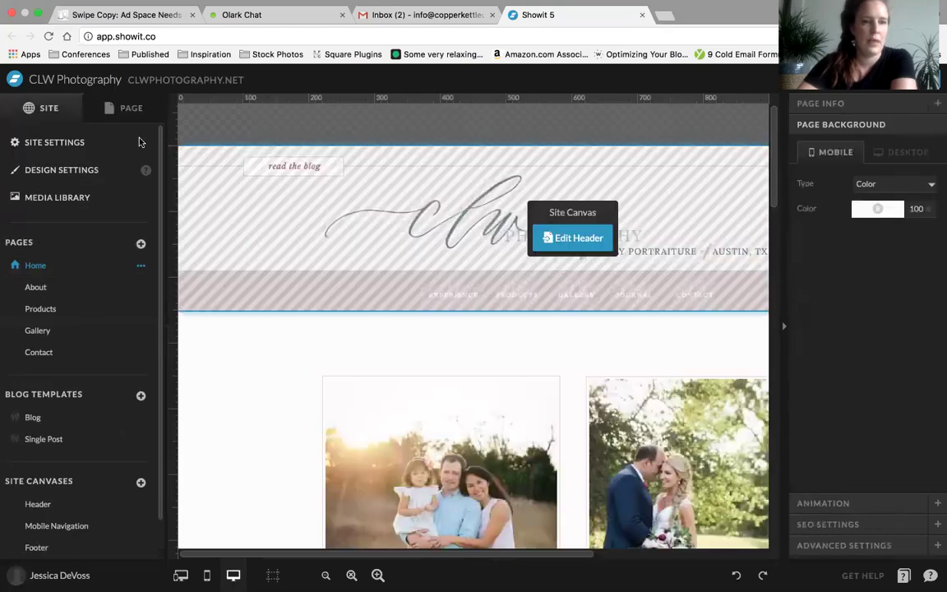
pyautogui.scroll(-5, 260, 332)
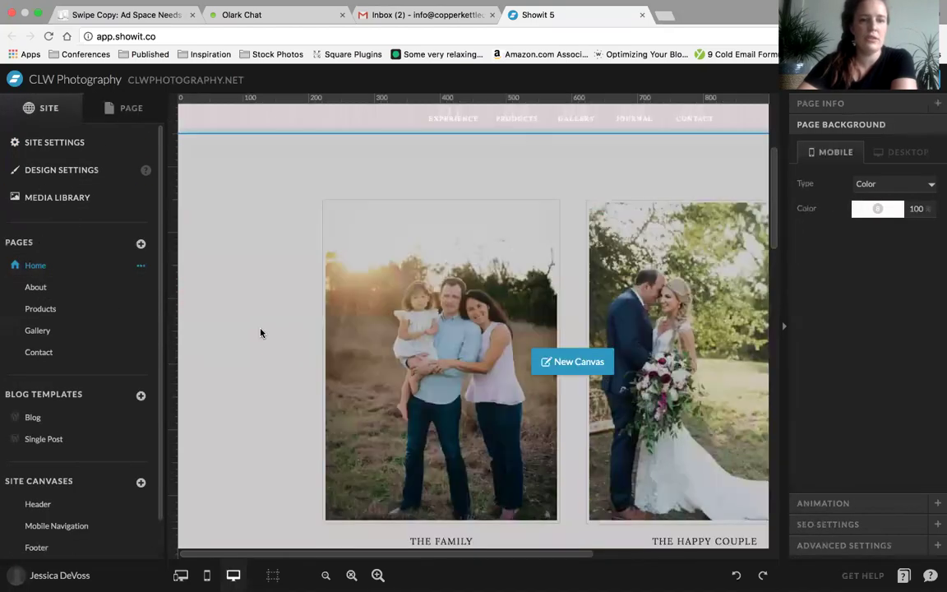
pyautogui.scroll(-10, 259, 332)
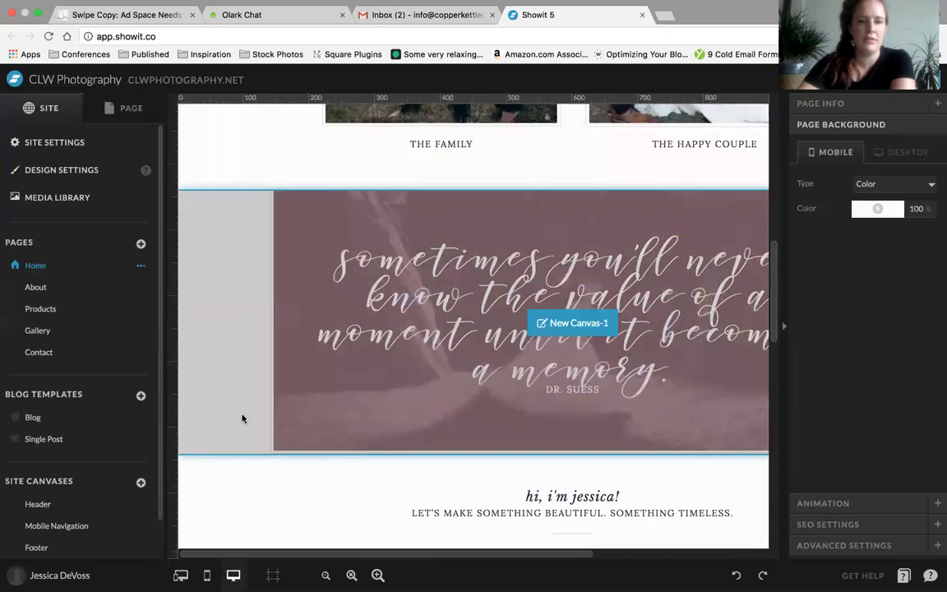
pyautogui.scroll(-20, 242, 447)
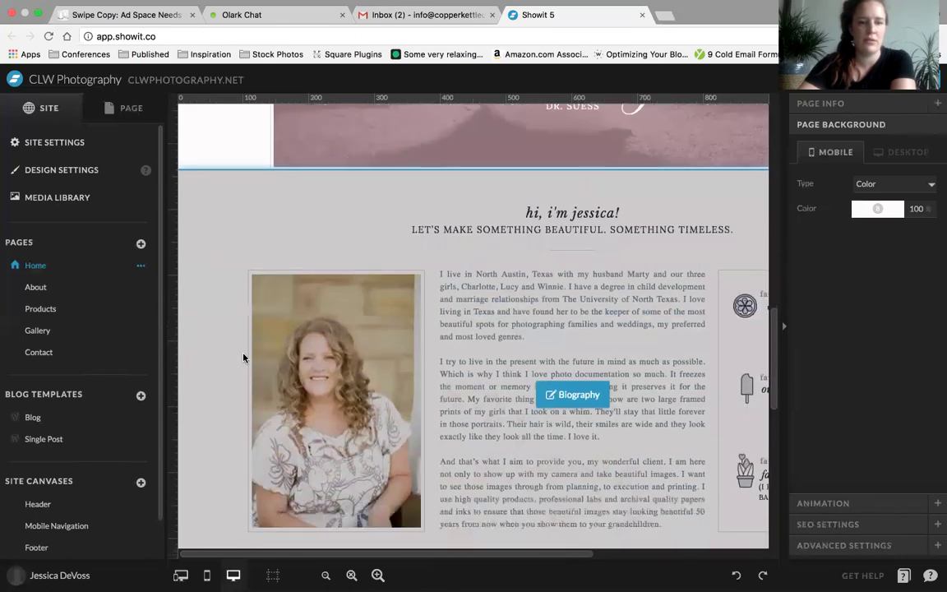
pyautogui.scroll(-3, 238, 494)
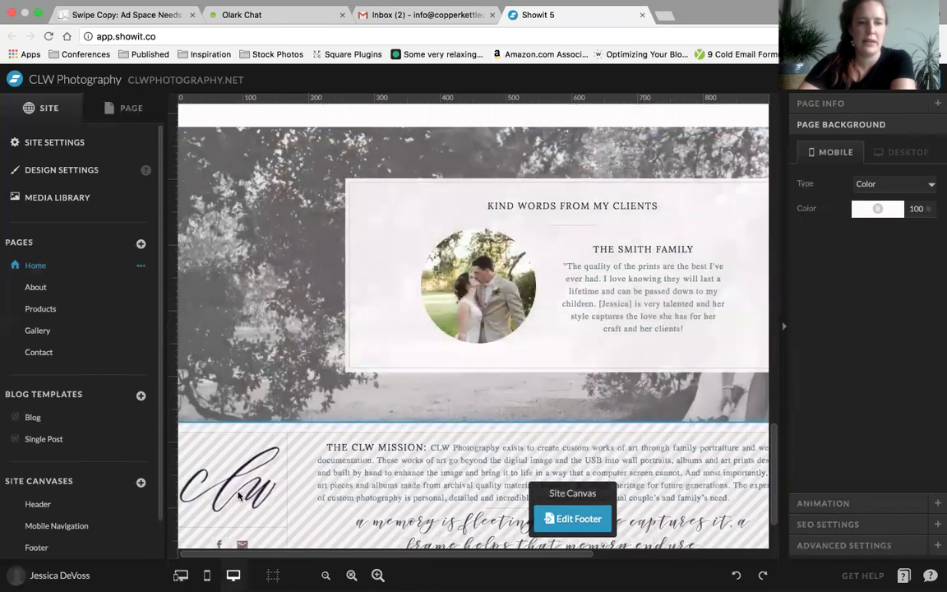
pyautogui.scroll(7, 215, 419)
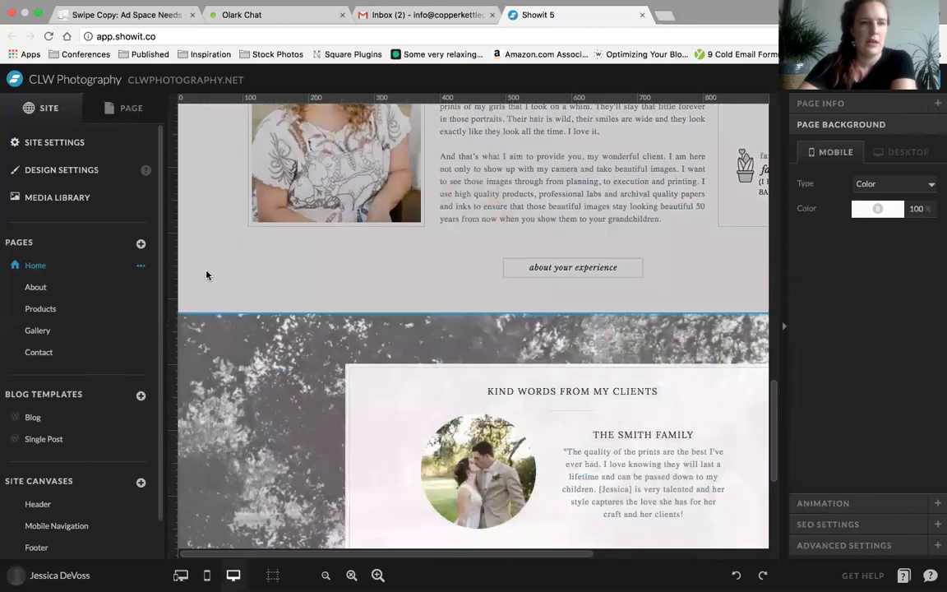
pyautogui.click(114, 112)
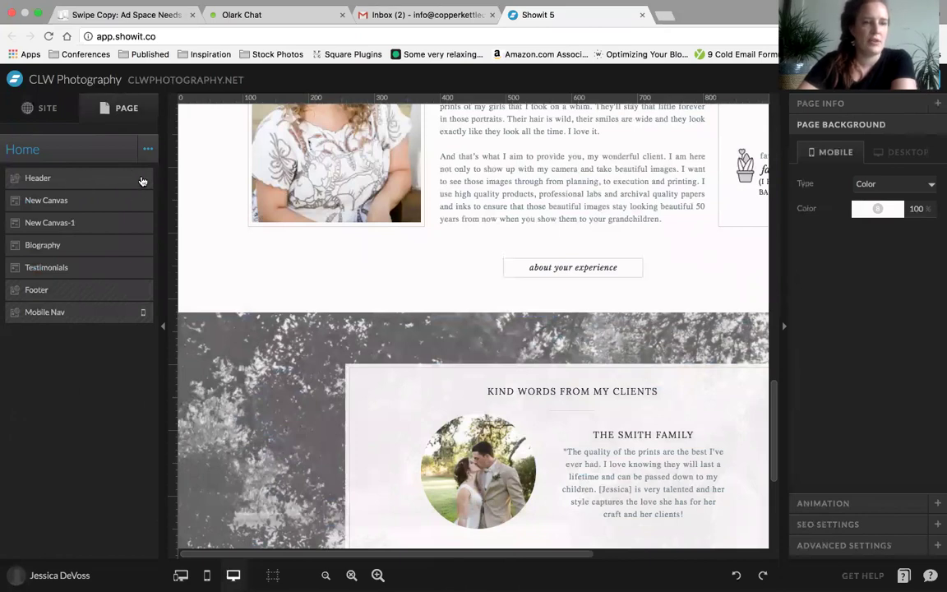
# Rename the Home page's canvas called New Canvas as Intro
pyautogui.click(83, 199)
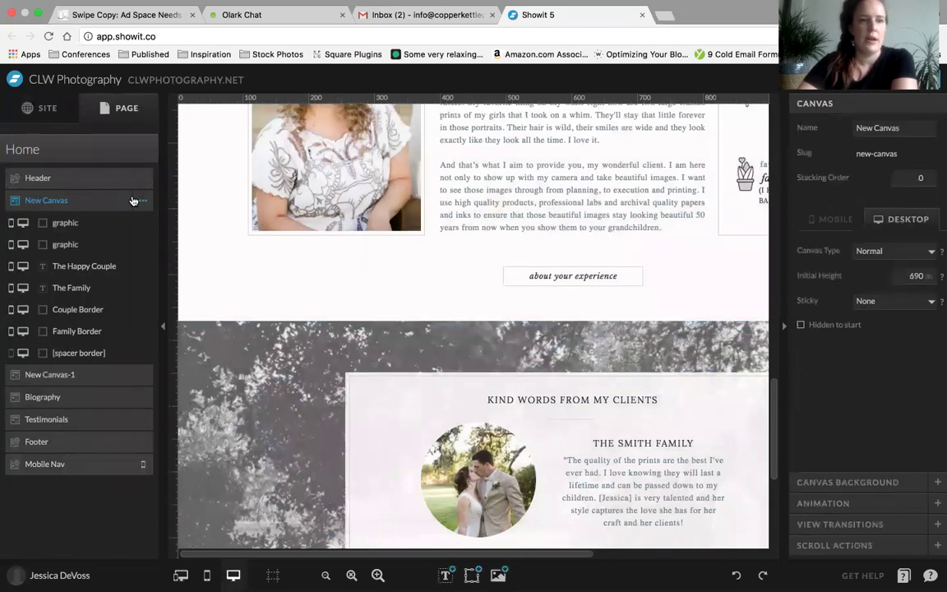
pyautogui.doubleClick(51, 201)
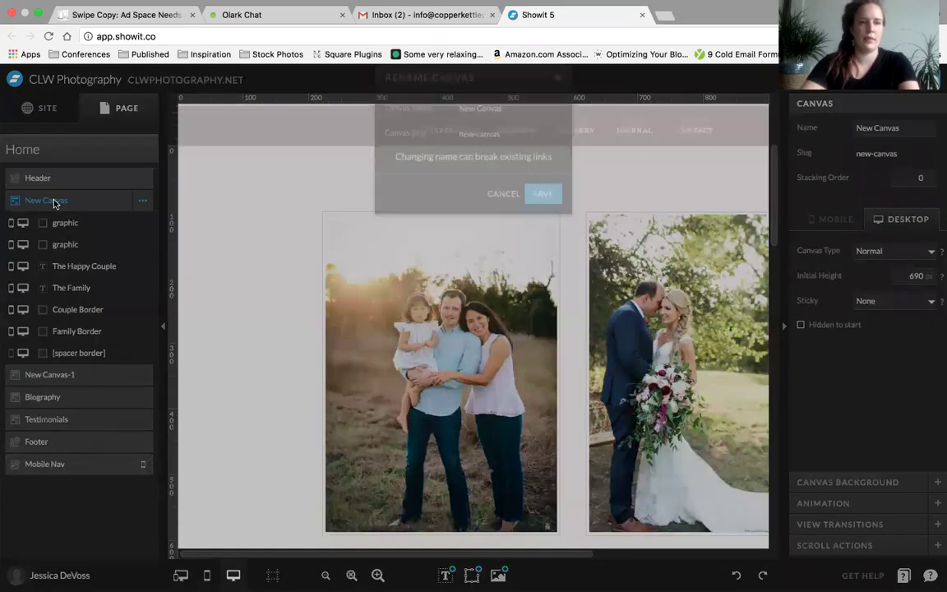
pyautogui.moveTo(507, 136); pyautogui.dragTo(451, 135)
pyautogui.write('Intro')
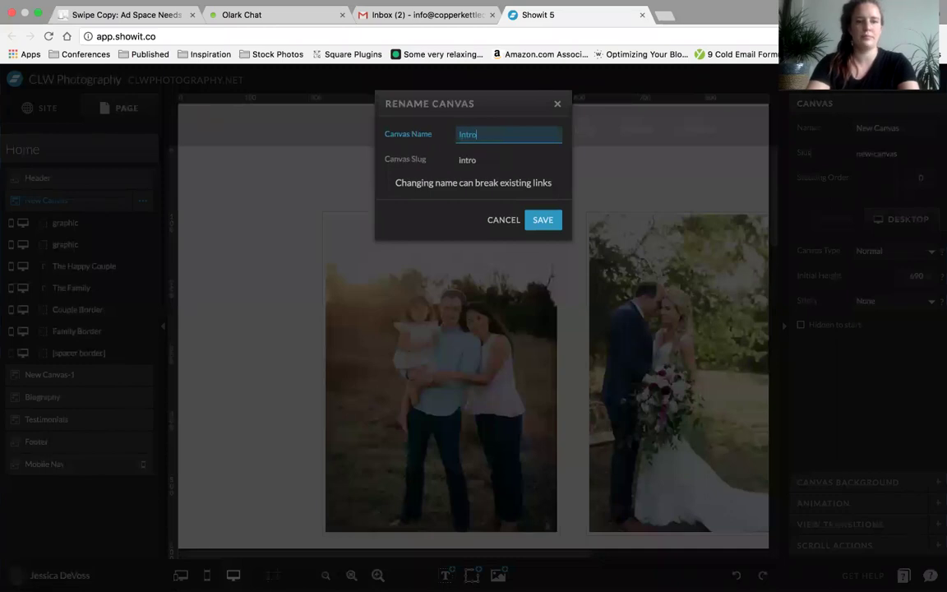
pyautogui.press('Return')
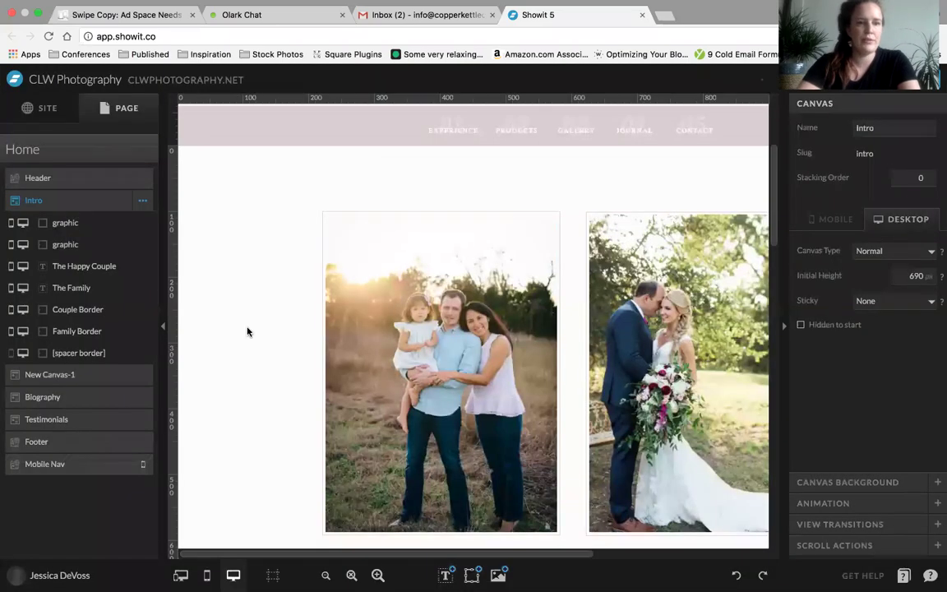
# Rename the graphic of the bride and groom in the Intro canvas as Wedding Photo
pyautogui.scroll(-3, 247, 332)
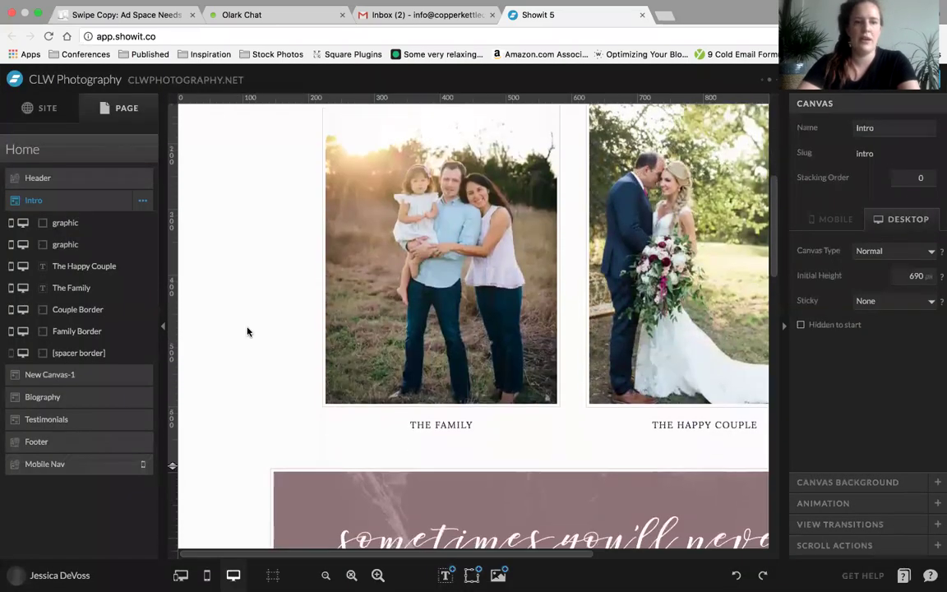
pyautogui.click(68, 224)
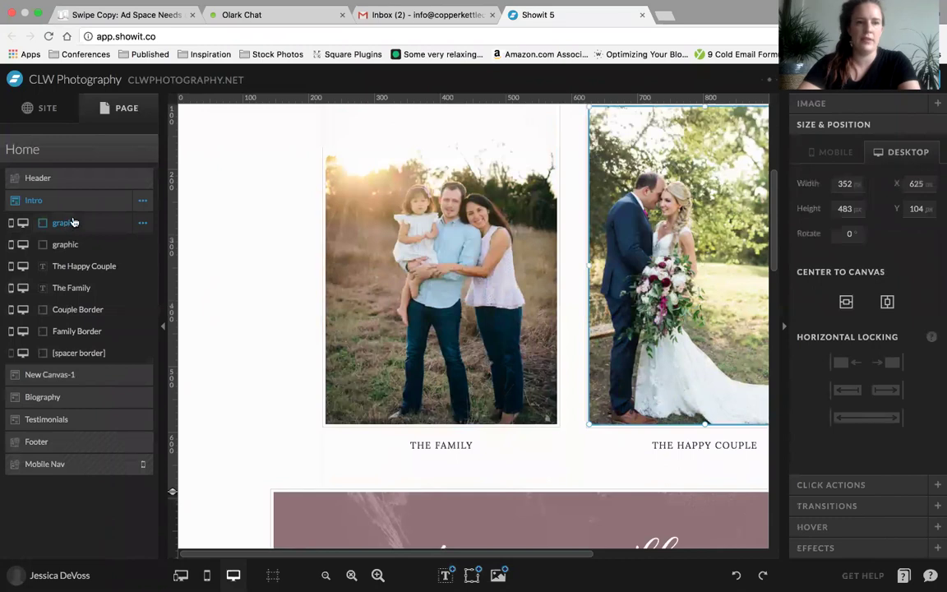
pyautogui.write('Wedding Photo')
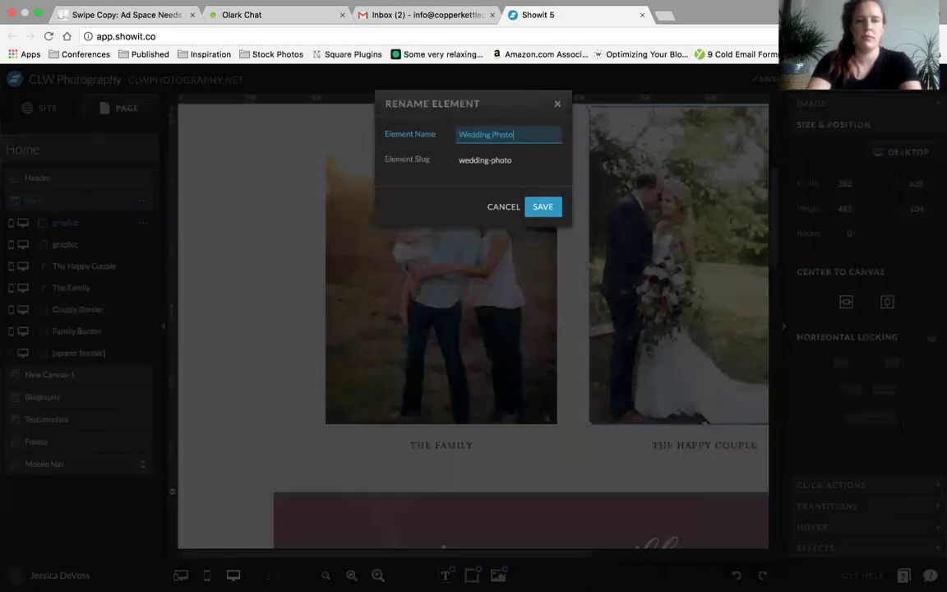
pyautogui.press('Return')
# Rename the remaining graphic element in the Intro canvas, the family picture, as Family Photo
pyautogui.doubleClick(82, 244)
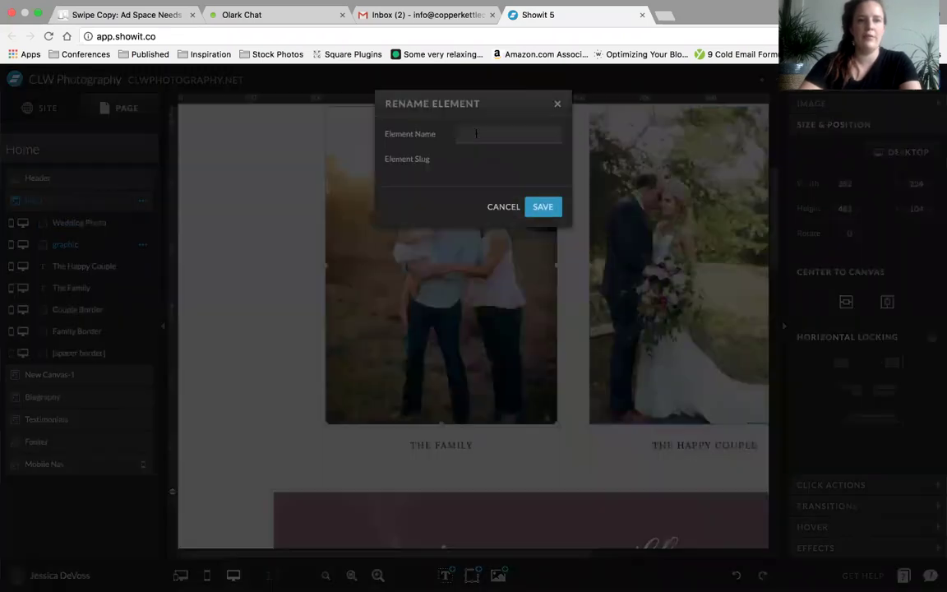
pyautogui.click(475, 133)
pyautogui.write('Family Photo')
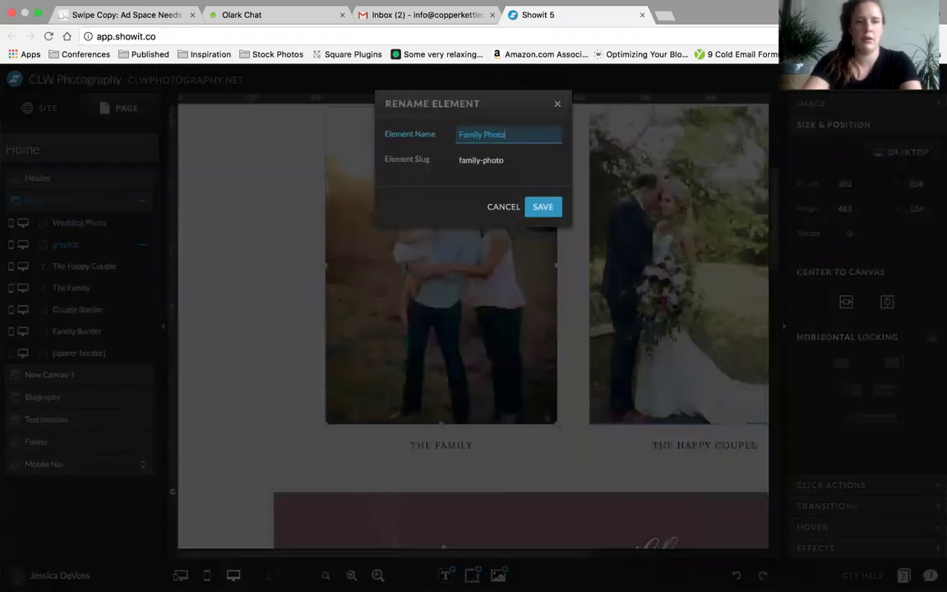
pyautogui.press('Return')
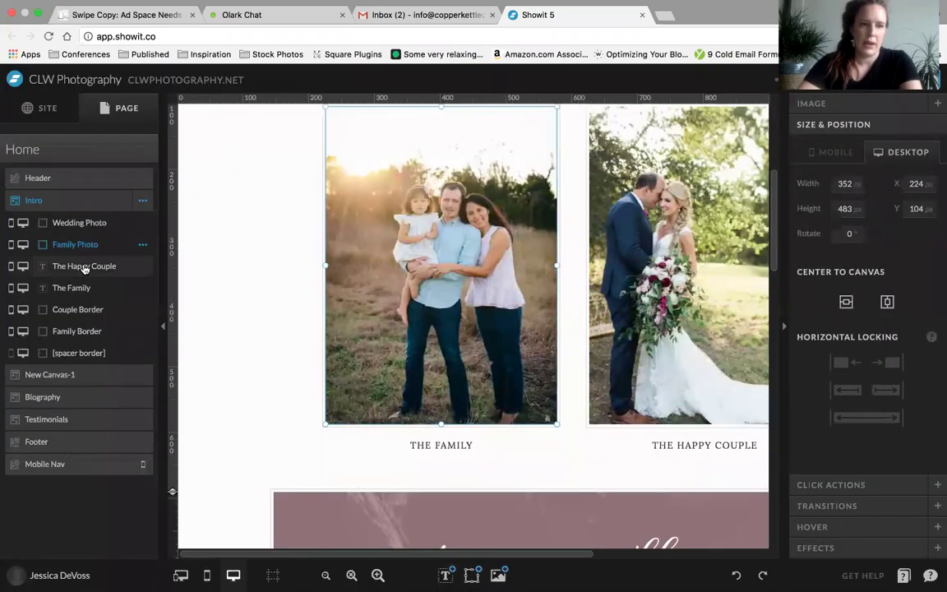
# Inspect the Intro canvas's two photo captions, the Couple Border and the Family Border, including the Family Border's shape style
pyautogui.click(84, 267)
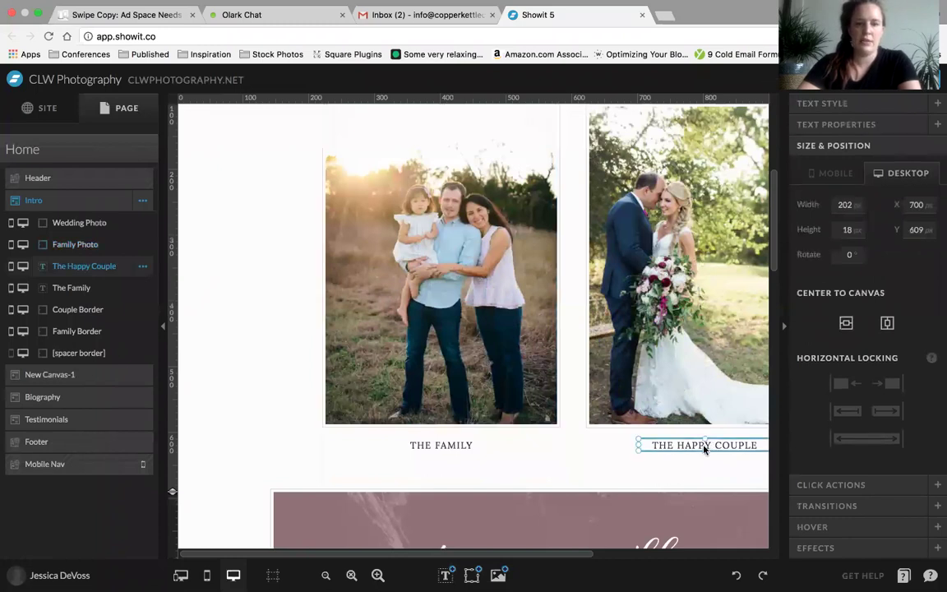
pyautogui.click(75, 289)
pyautogui.click(77, 309)
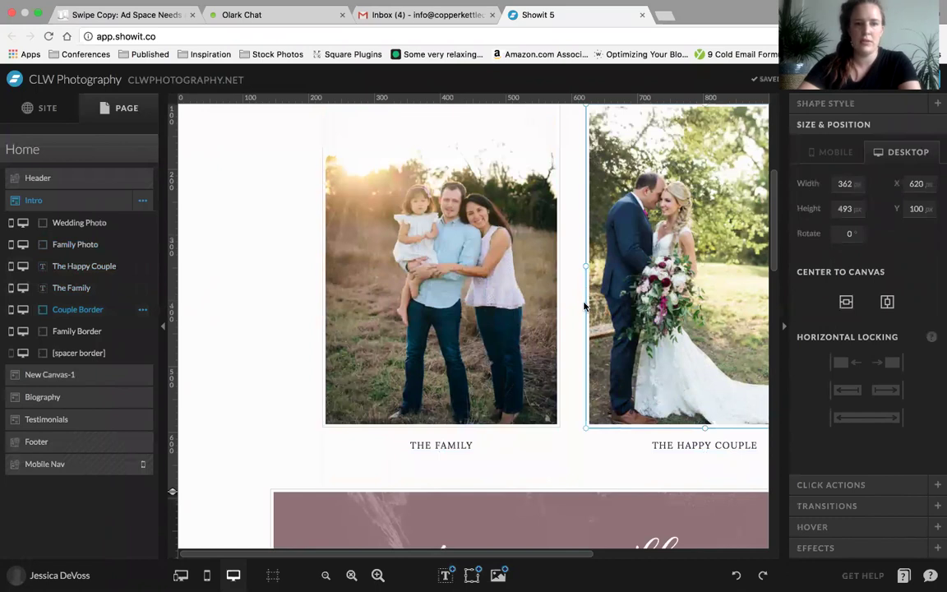
pyautogui.doubleClick(72, 309)
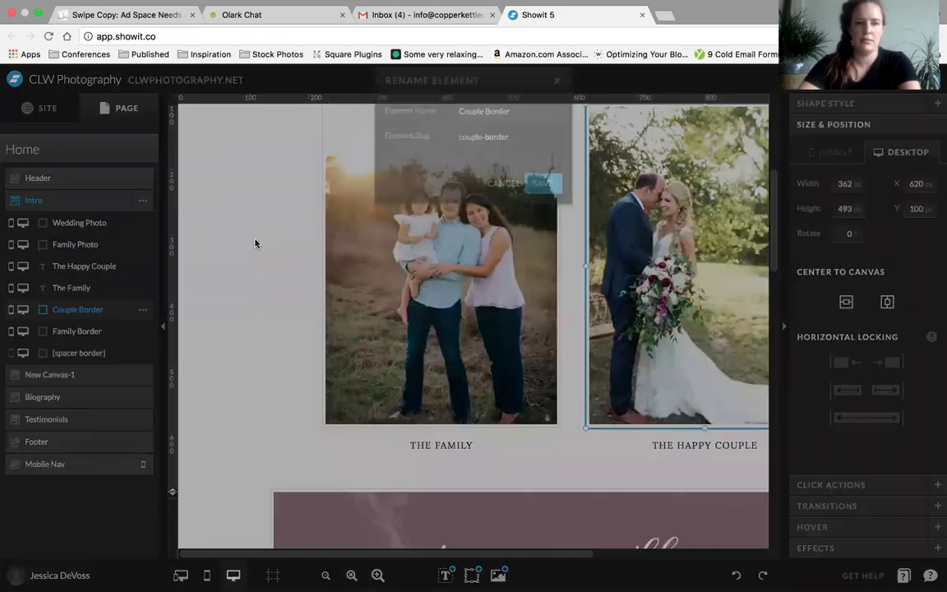
pyautogui.click(503, 209)
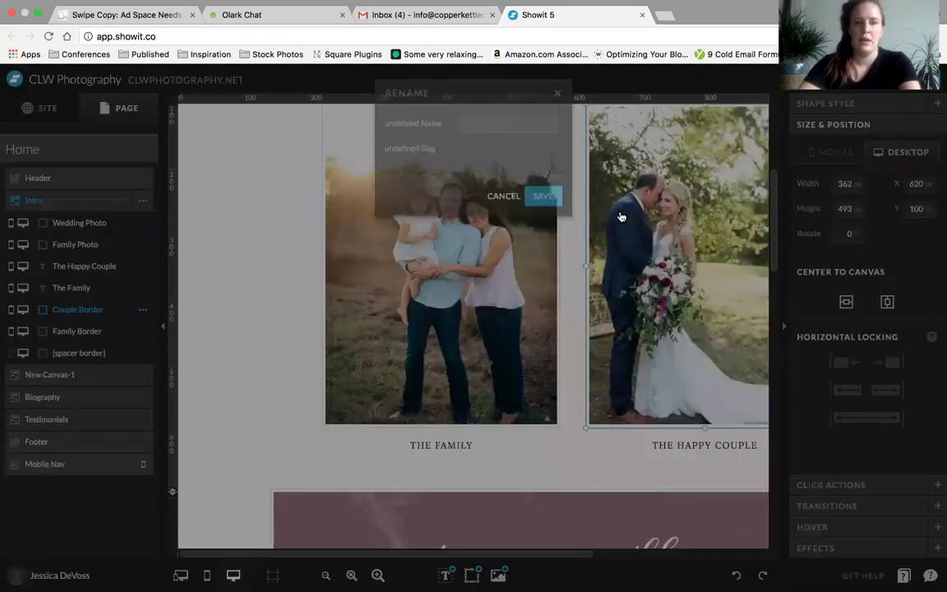
pyautogui.click(559, 227)
pyautogui.click(559, 226)
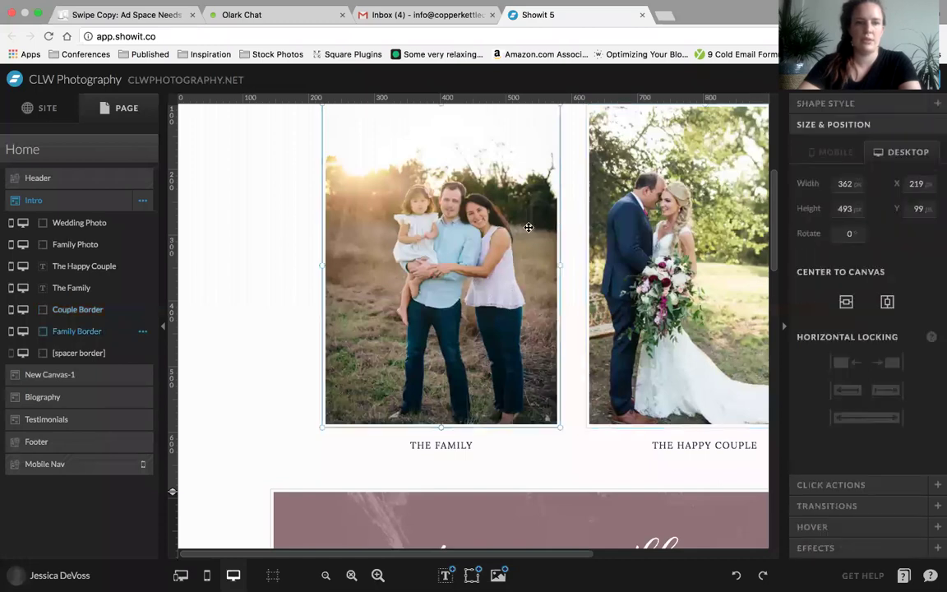
pyautogui.click(847, 104)
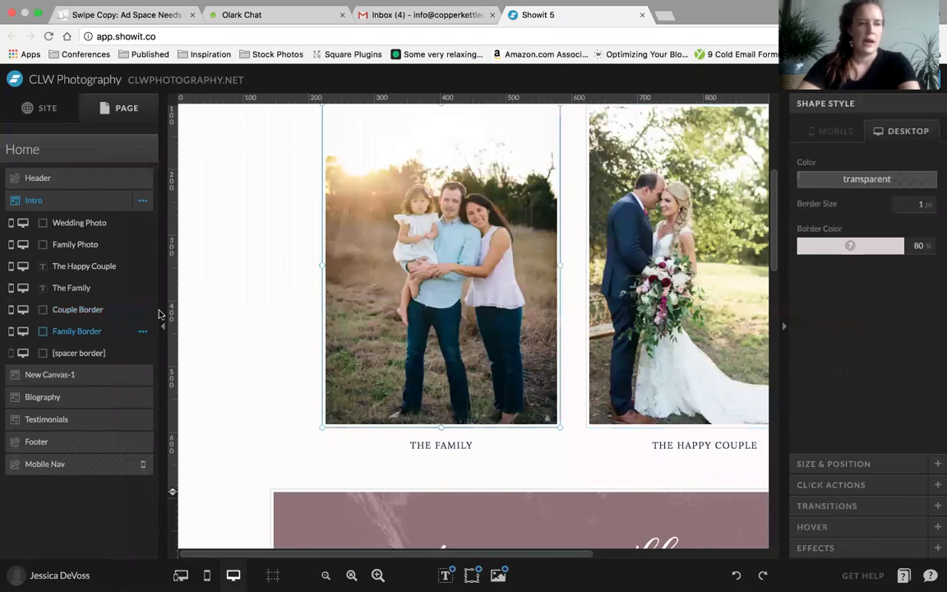
# Examine the [spacer border] element, and look over the whole Intro canvas from the navigation bar to the quote section
pyautogui.click(87, 351)
pyautogui.scroll(-3, 254, 404)
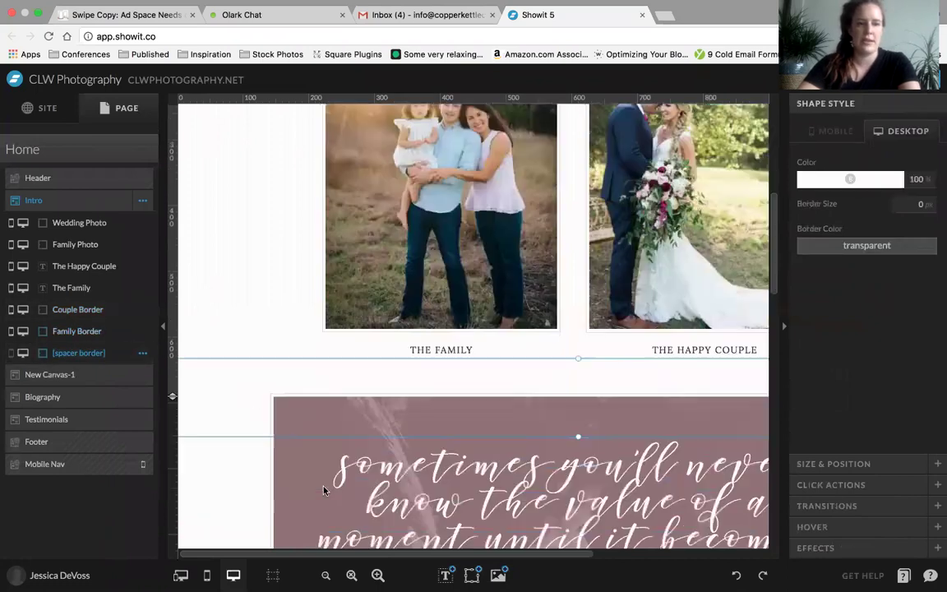
pyautogui.click(231, 245)
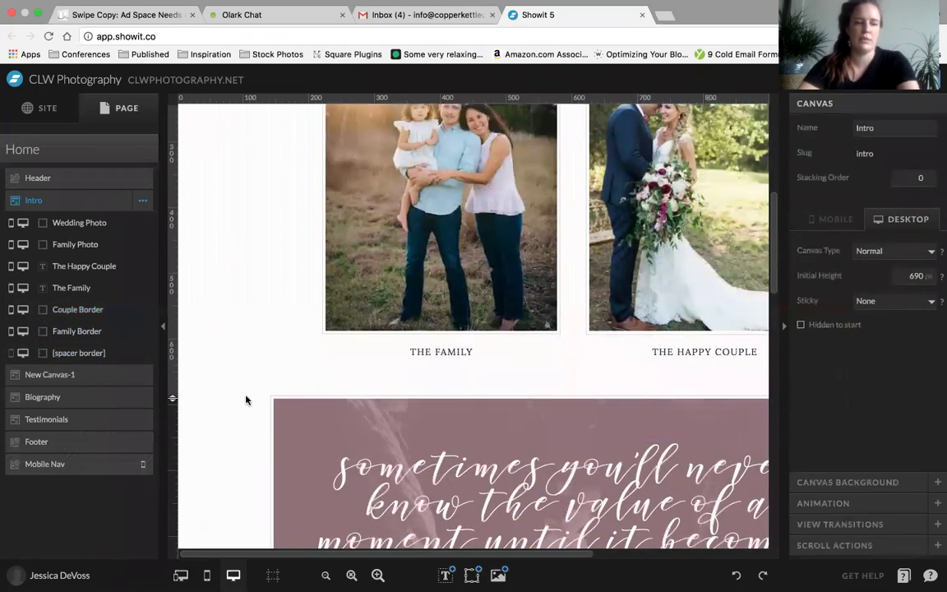
pyautogui.scroll(2, 220, 354)
pyautogui.scroll(3, 242, 283)
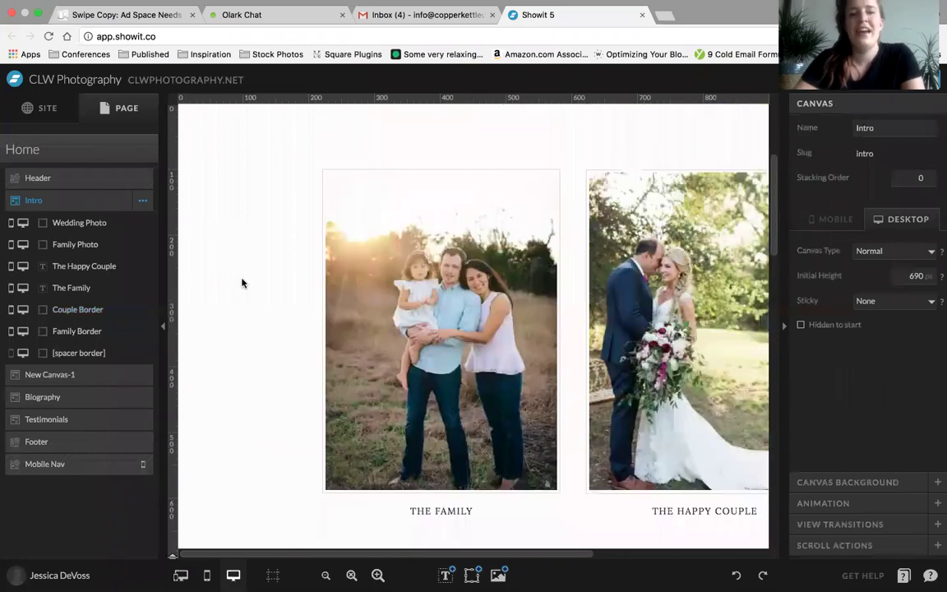
pyautogui.hscroll(5, 241, 282)
pyautogui.scroll(-3, 241, 283)
pyautogui.hscroll(-5, 242, 283)
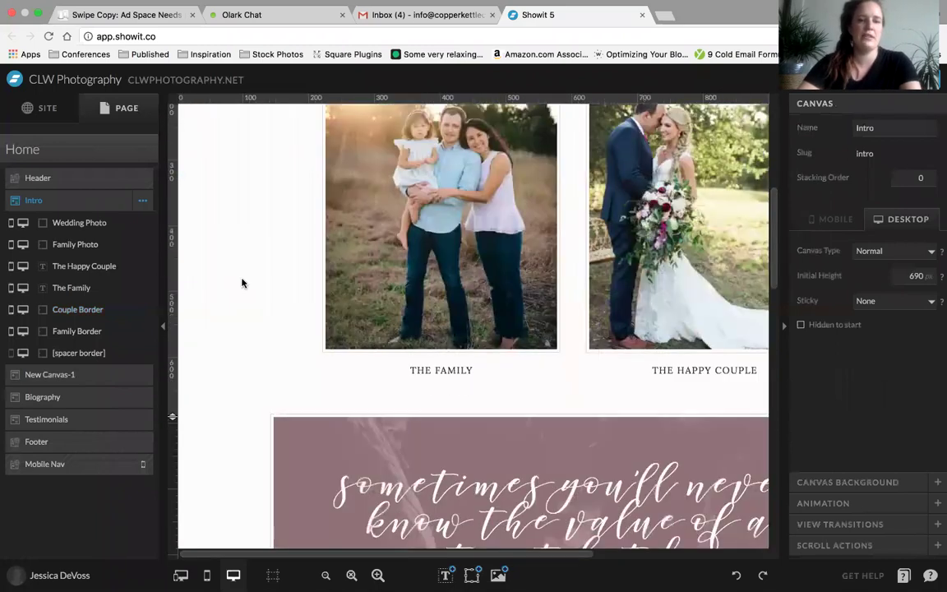
pyautogui.scroll(3, 238, 284)
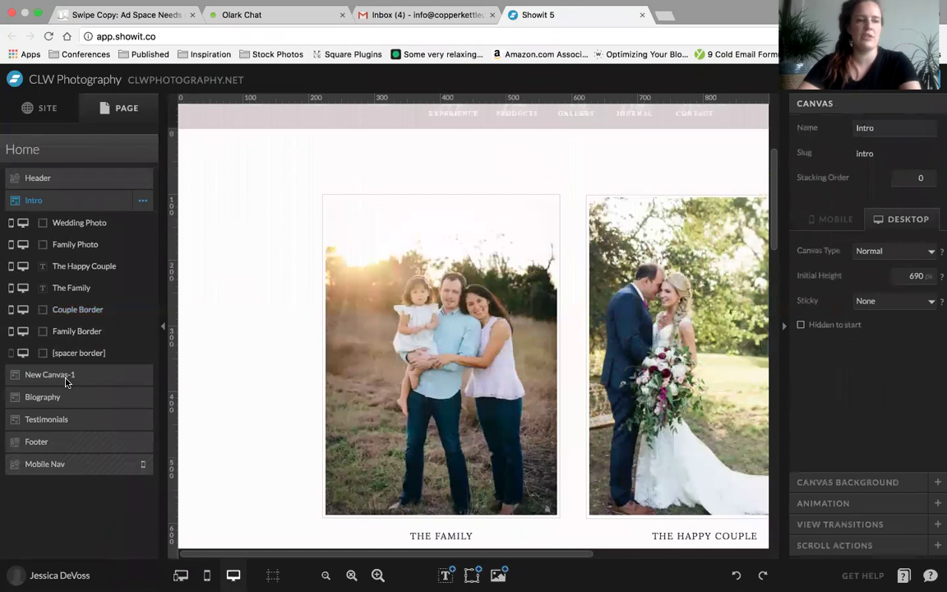
# Rename the canvas called New Canvas-1 as Quote
pyautogui.click(66, 379)
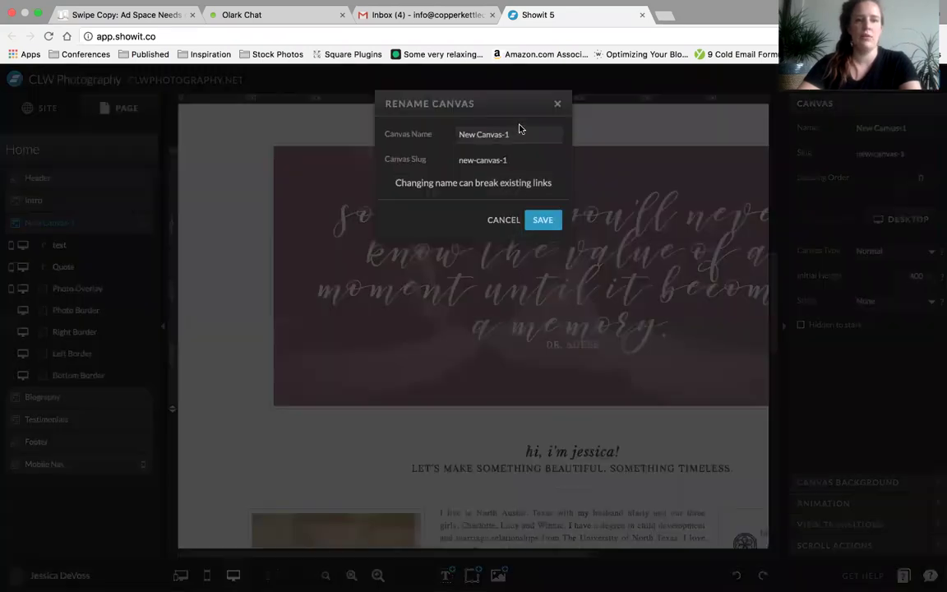
pyautogui.write('Q')
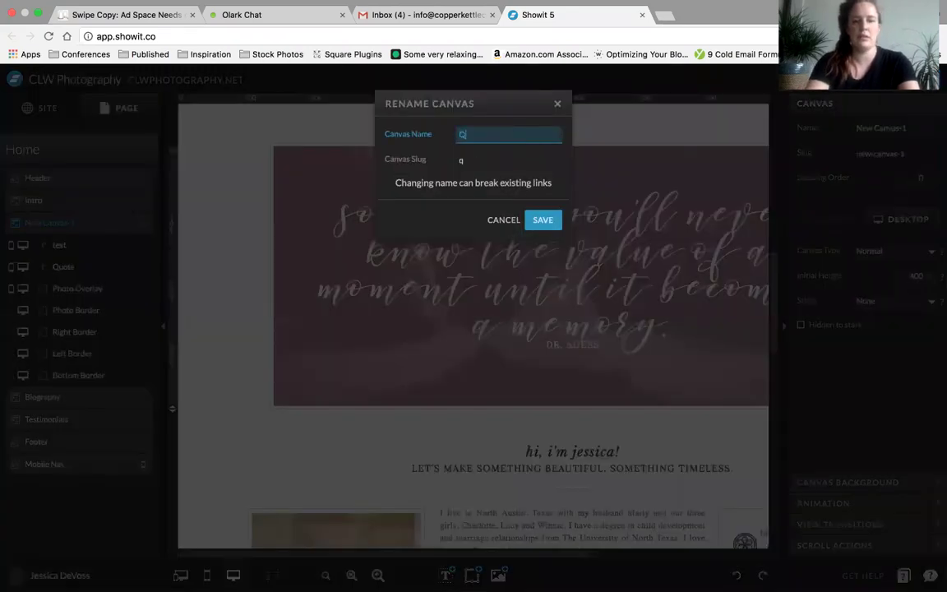
pyautogui.press('Return')
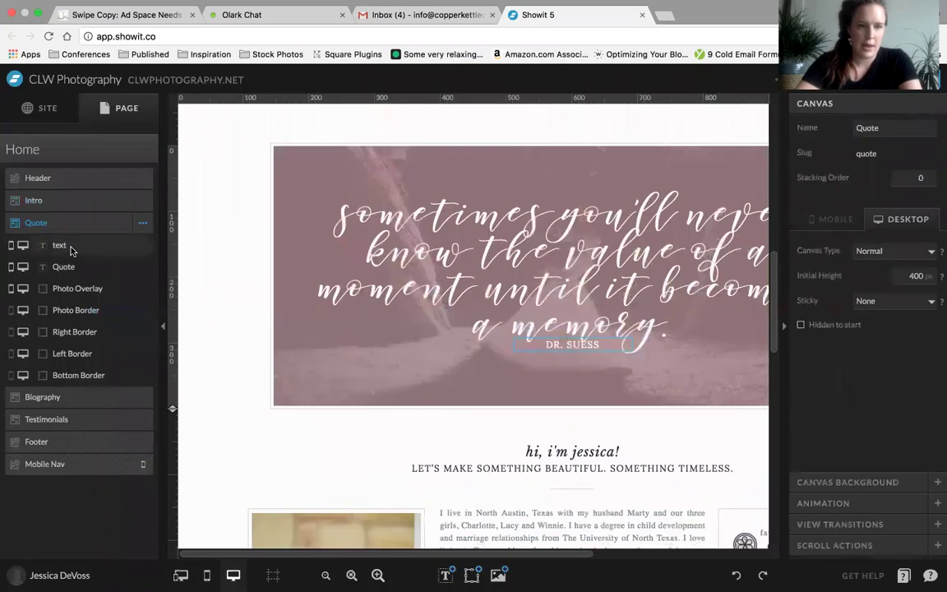
# Rename the text element holding the quote's attribution in the Quote canvas as Credit
pyautogui.click(63, 246)
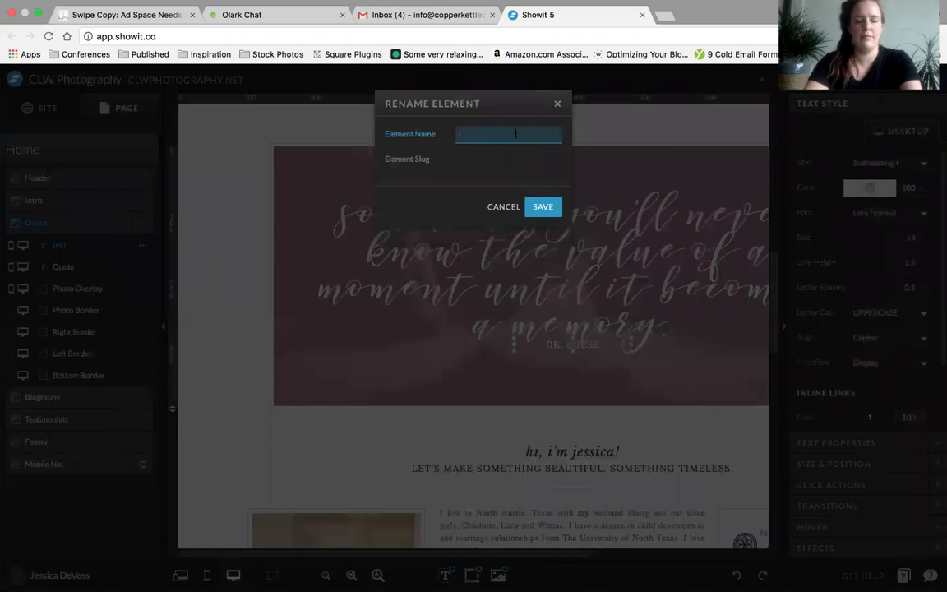
pyautogui.write('Credi')
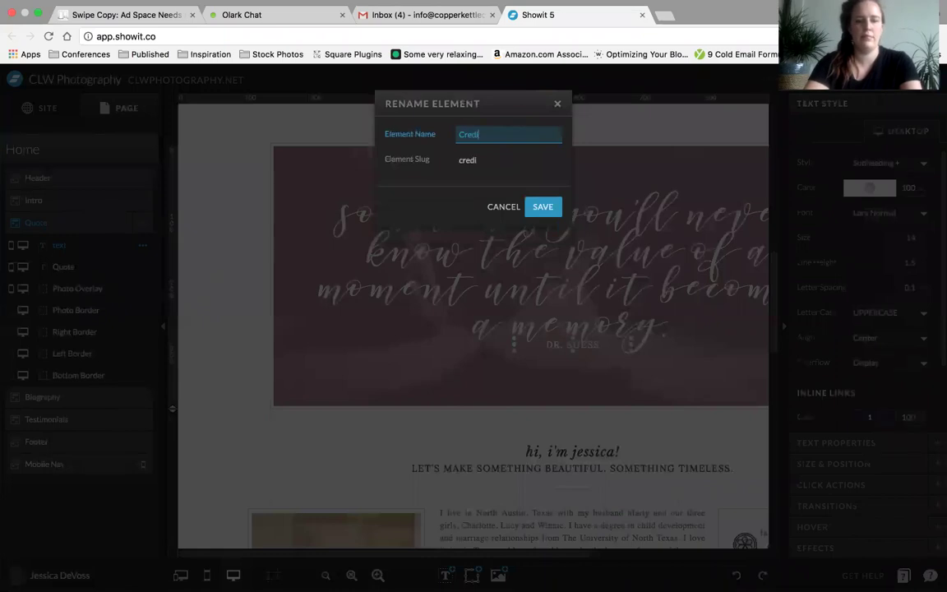
pyautogui.write('t')
pyautogui.press('Return')
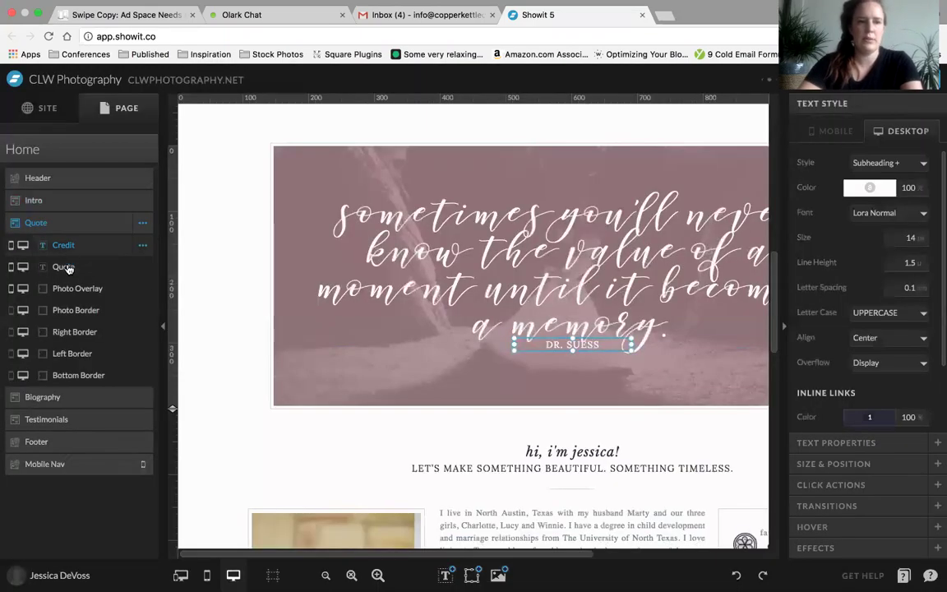
# Inspect the Quote text's style, the text types available to add, and the Left Border and Photo Border shapes
pyautogui.click(66, 268)
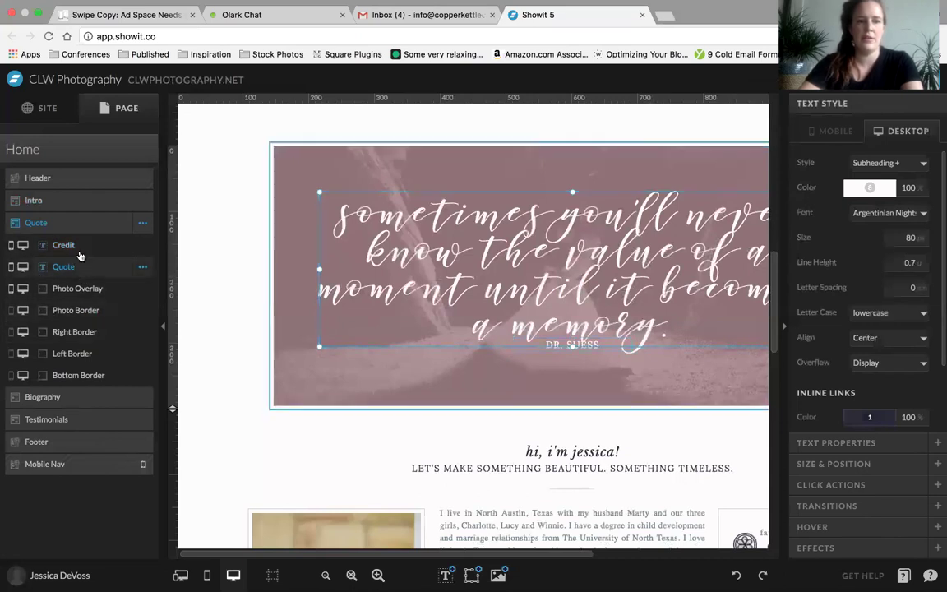
pyautogui.click(446, 575)
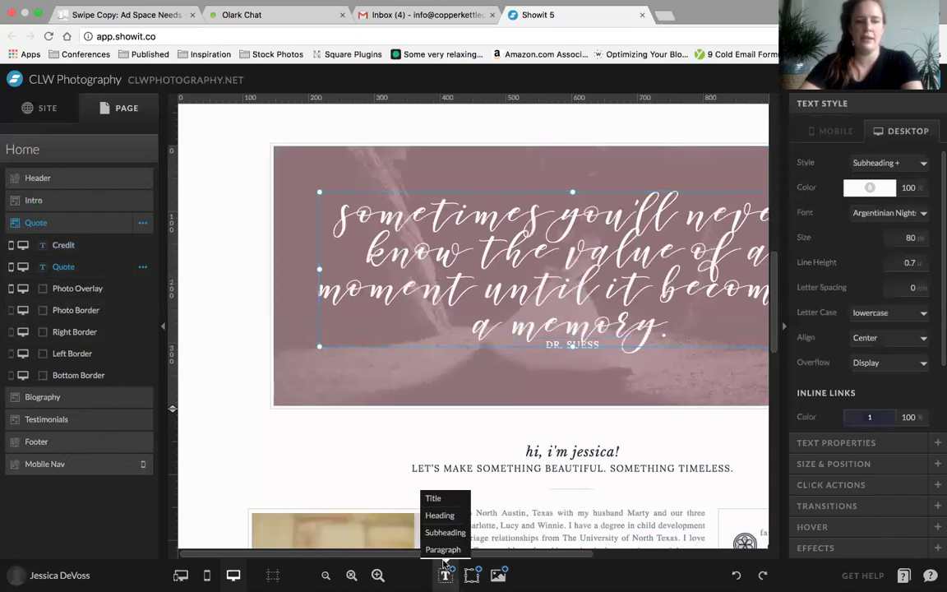
pyautogui.click(205, 228)
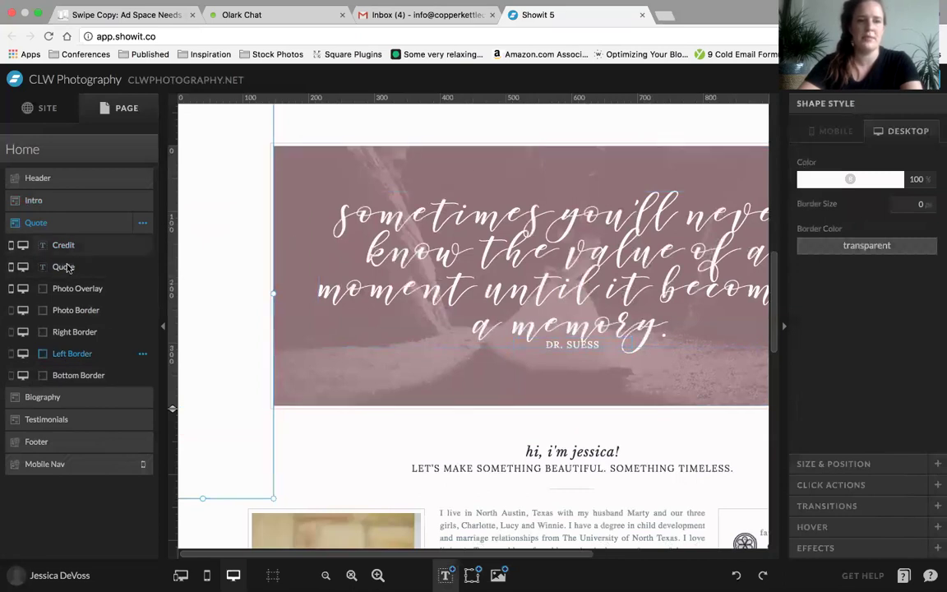
pyautogui.click(100, 313)
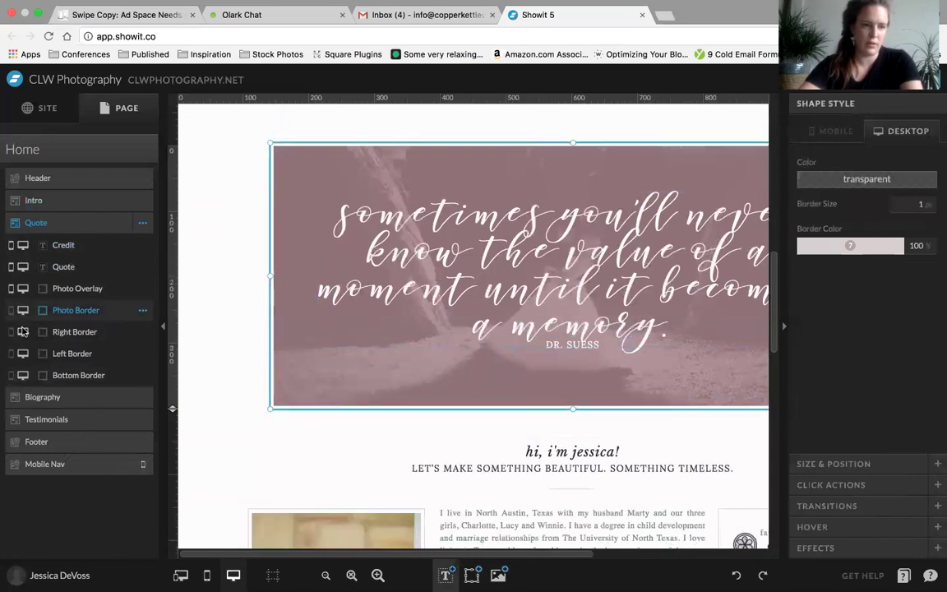
# View the Quote canvas in mobile-only layout, and compare mobile and desktop side by side at a reduced zoom
pyautogui.click(206, 574)
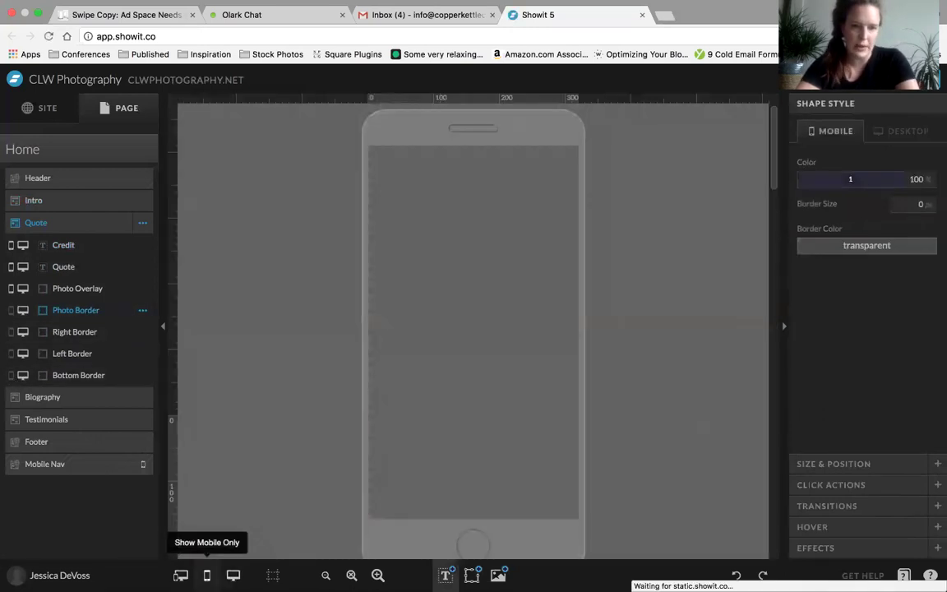
pyautogui.scroll(-3, 516, 339)
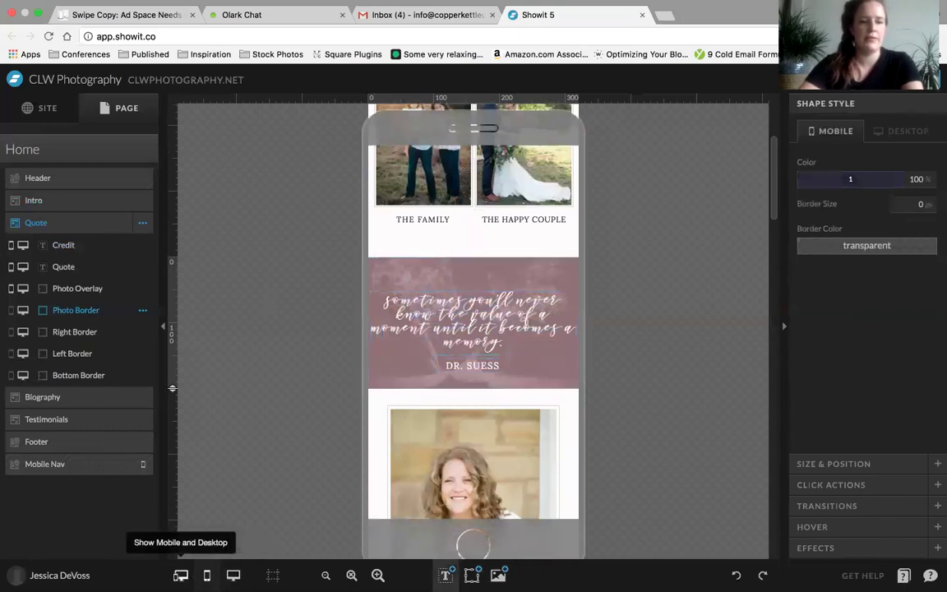
pyautogui.click(181, 575)
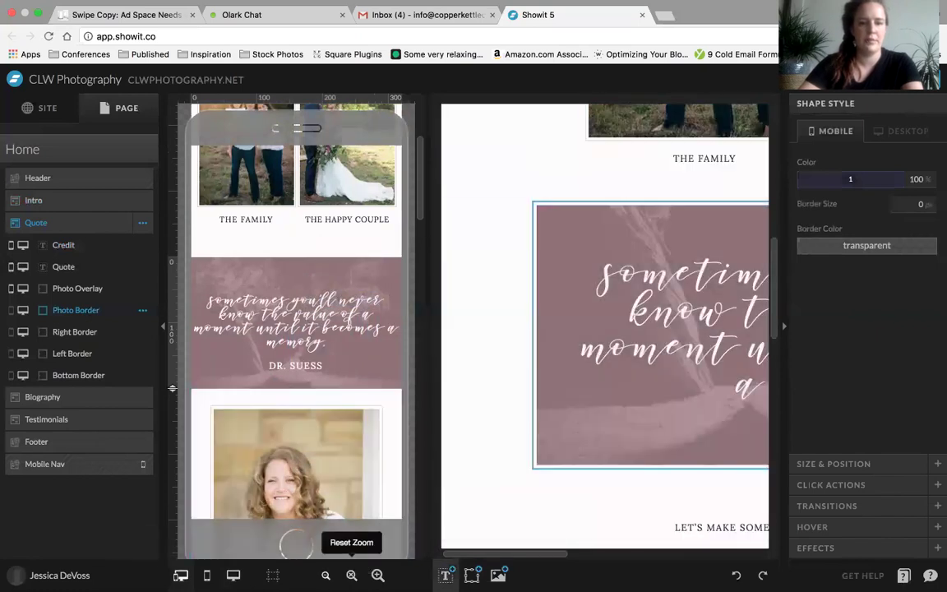
pyautogui.click(325, 574)
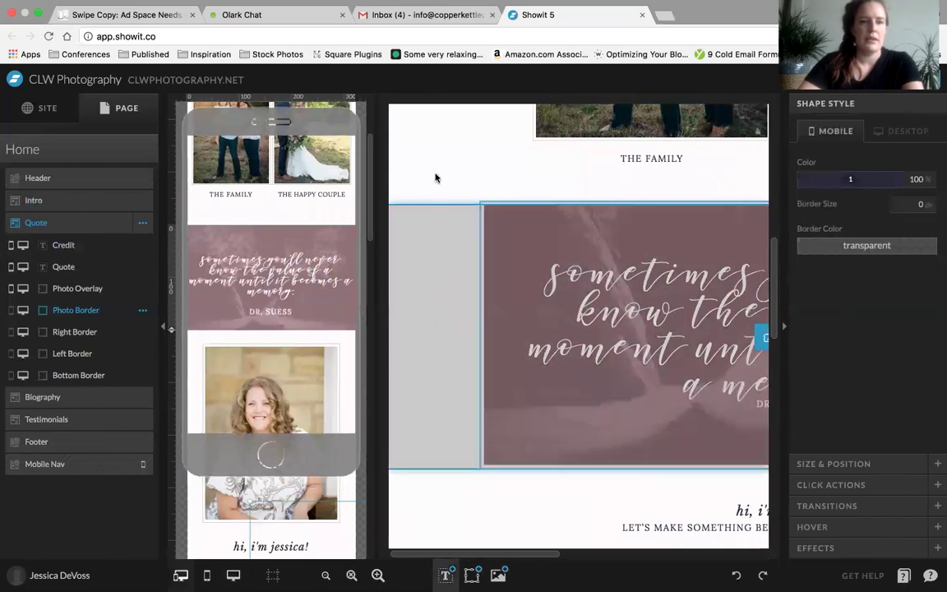
# Compare the Quote canvas between the mobile and desktop layouts, inspecting its borders and quote text
pyautogui.click(344, 318)
pyautogui.click(349, 346)
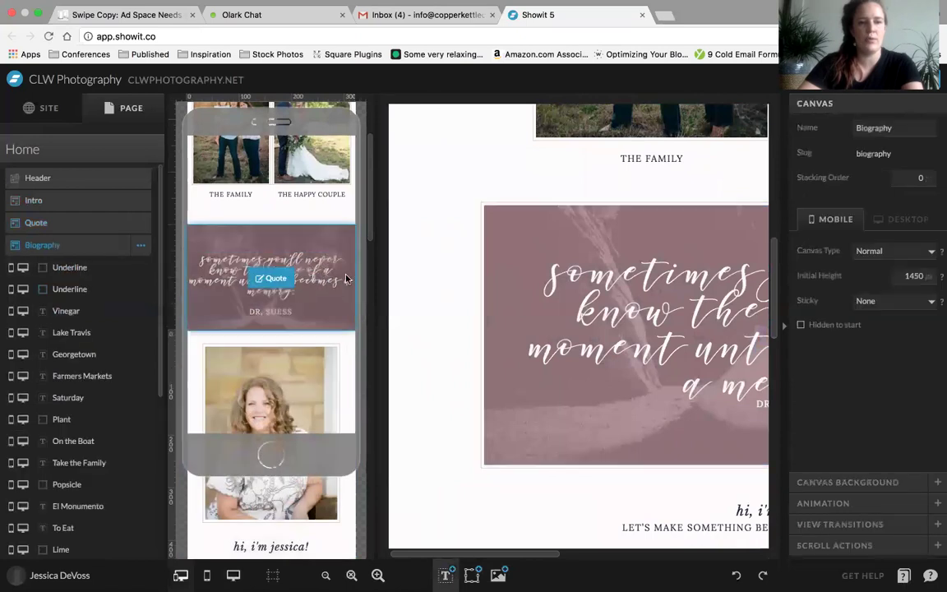
pyautogui.click(355, 218)
pyautogui.click(349, 244)
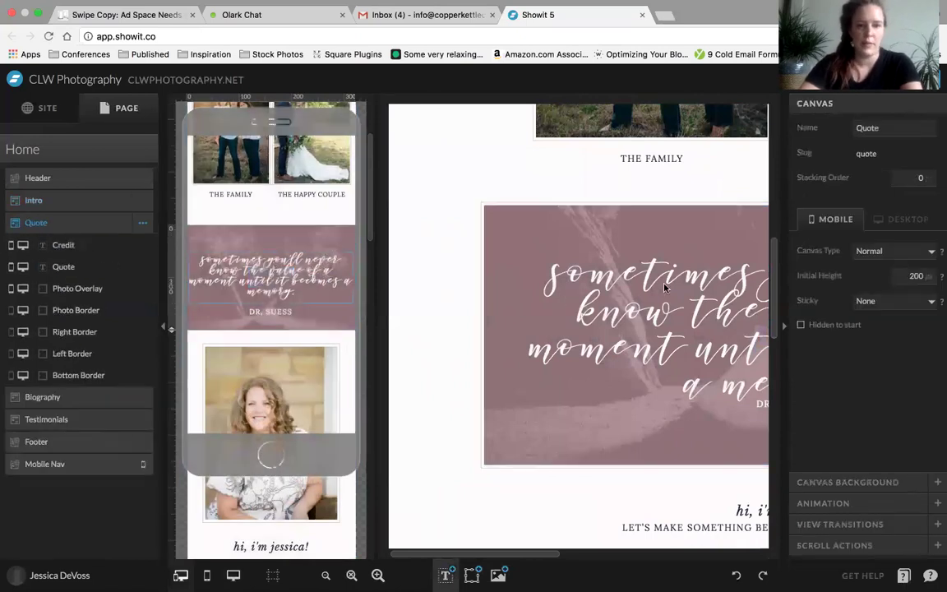
pyautogui.hscroll(5, 740, 281)
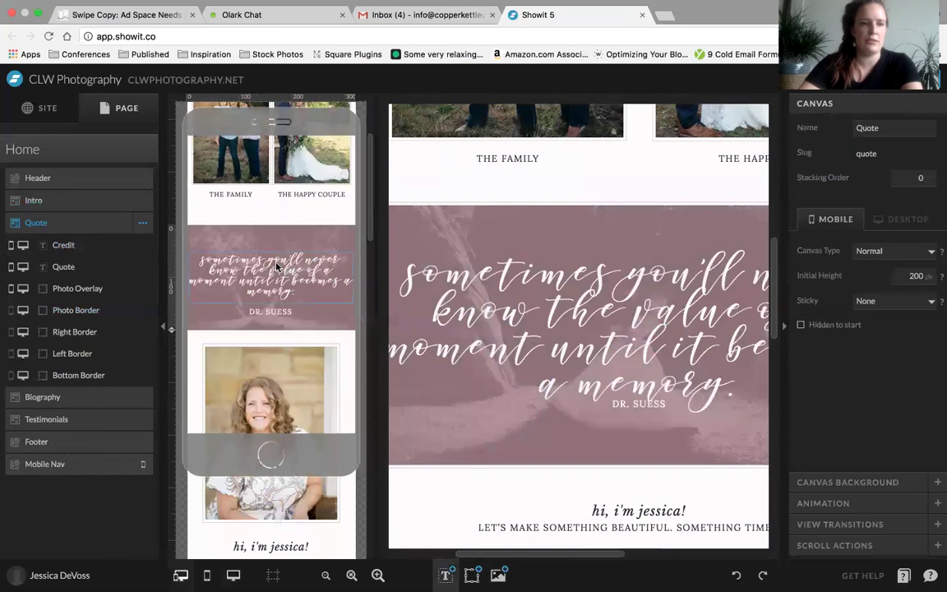
pyautogui.click(276, 267)
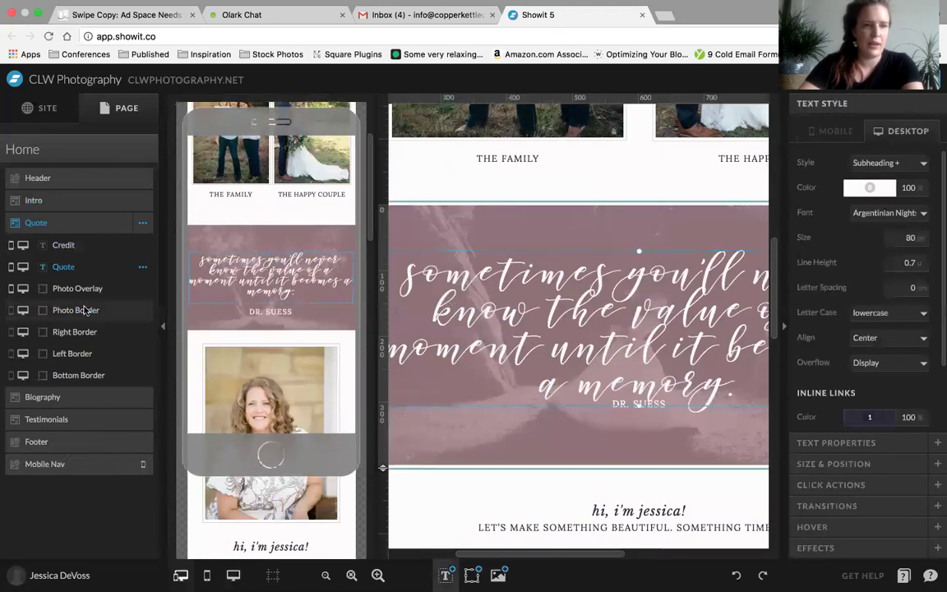
# Rename the Photo Border shape in the Quote canvas as Border
pyautogui.click(86, 310)
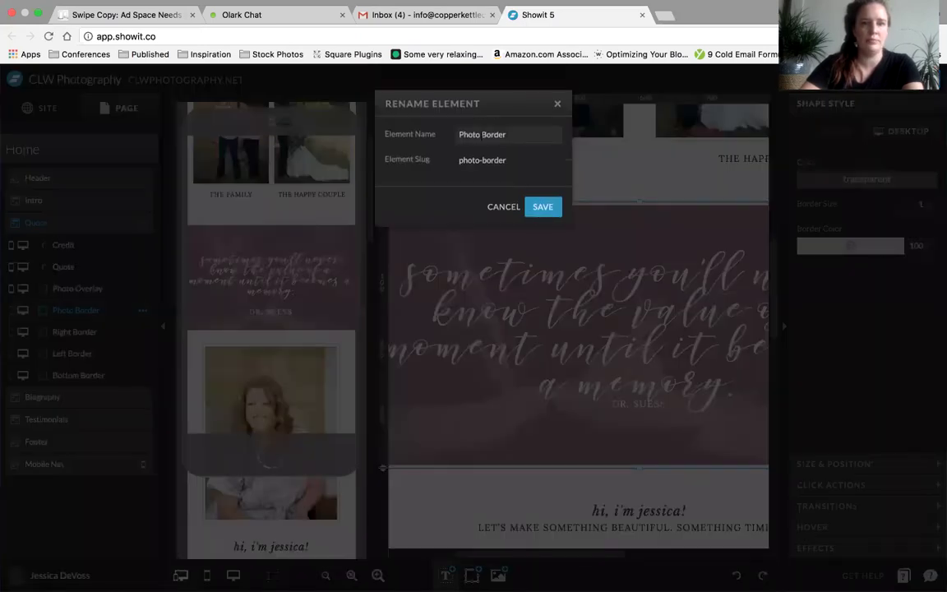
pyautogui.press('super+a')
pyautogui.write('Border')
pyautogui.click(542, 207)
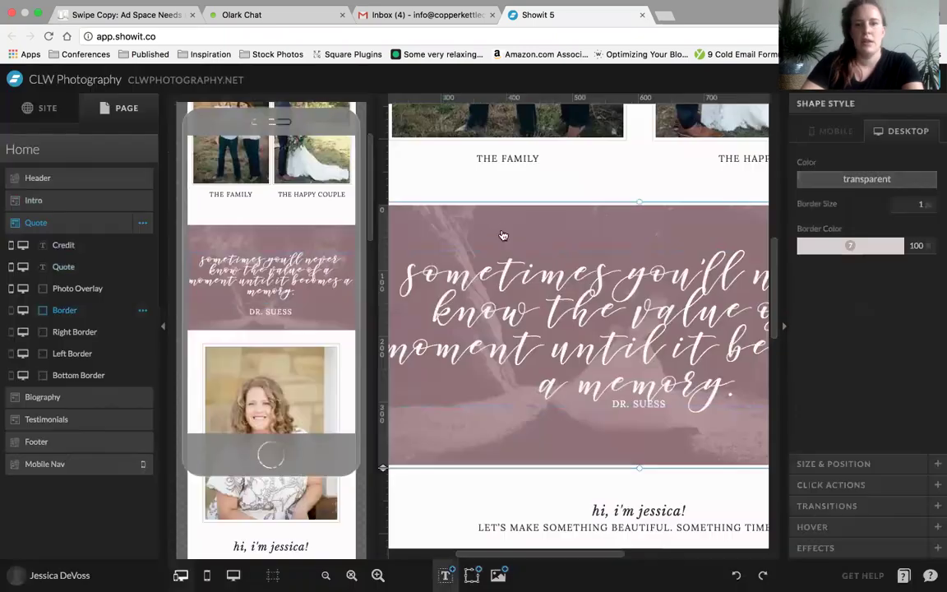
pyautogui.click(582, 518)
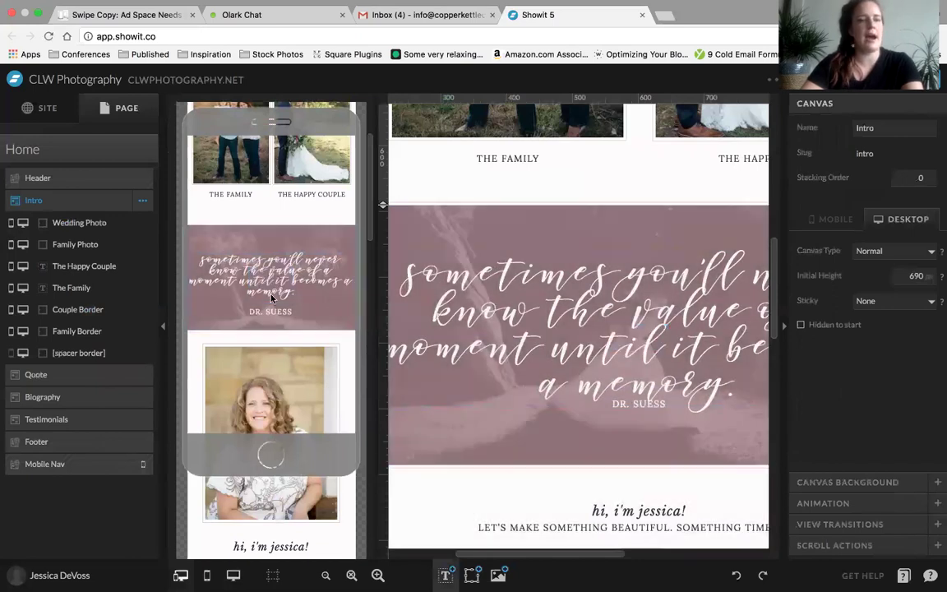
# Try deleting the Border shape from the Quote canvas in the mobile layout, and undo the deletion
pyautogui.click(342, 312)
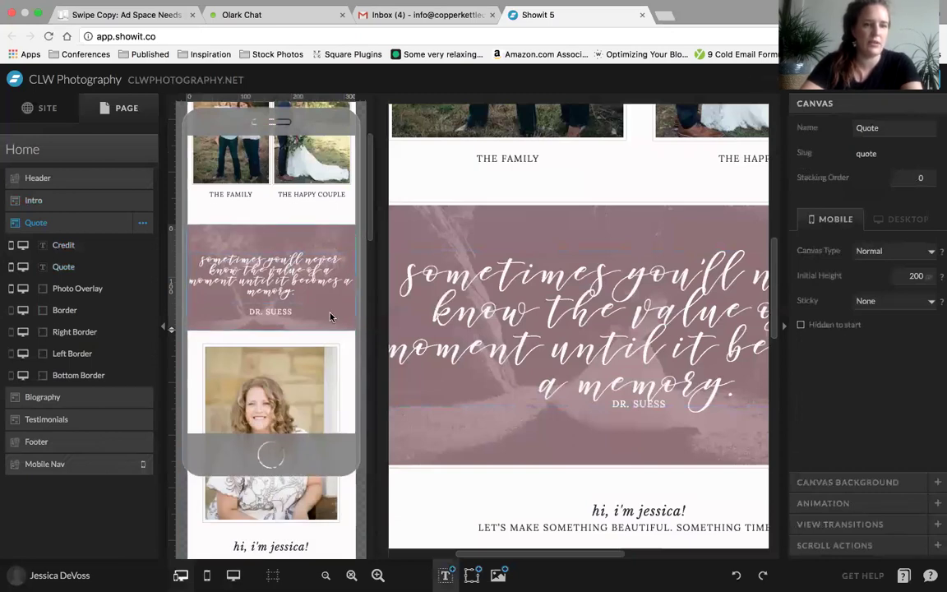
pyautogui.click(65, 310)
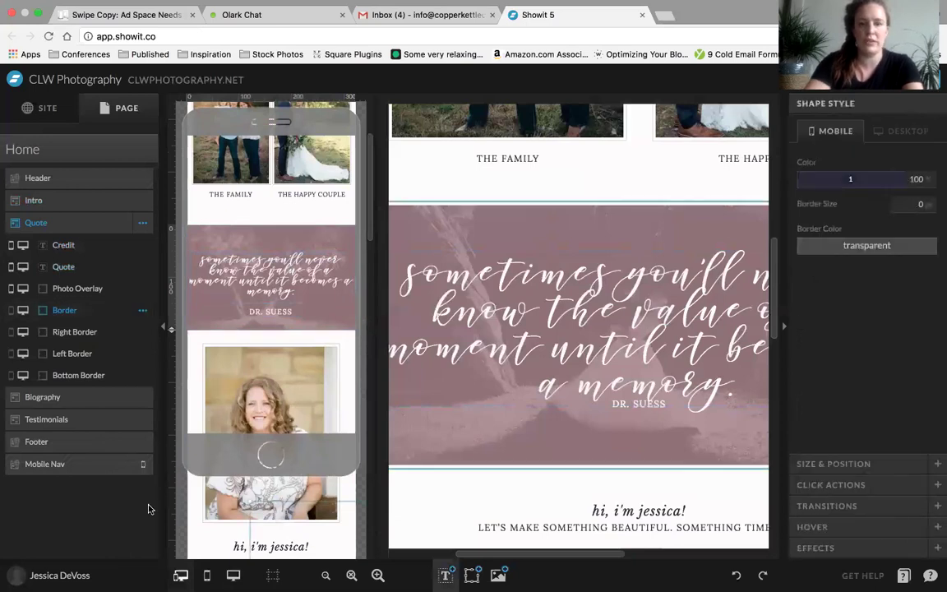
pyautogui.press('Delete')
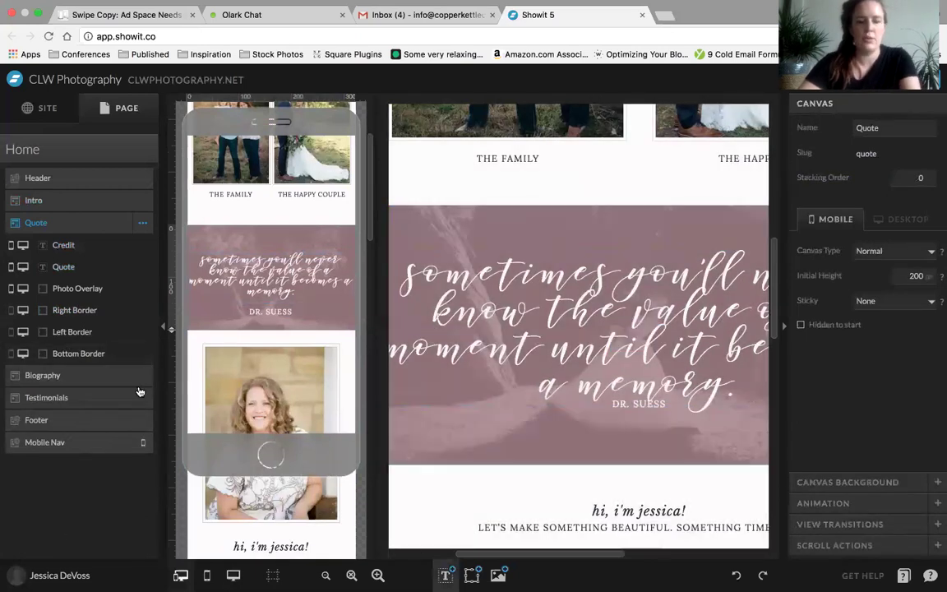
pyautogui.press('super+z')
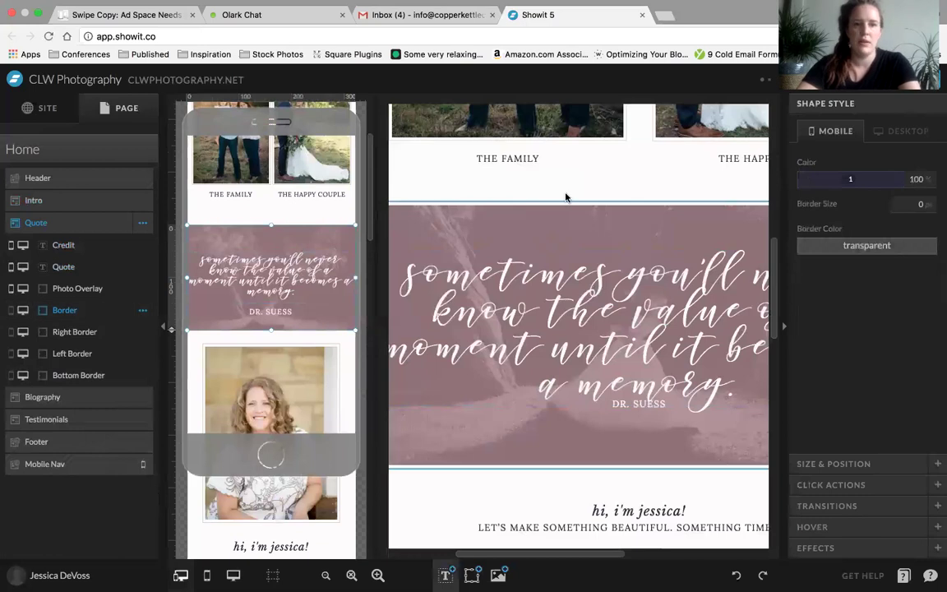
# Check the Border shape's mobile and desktop visibility settings against how the Quote canvas appears in both layouts
pyautogui.click(11, 316)
pyautogui.click(23, 311)
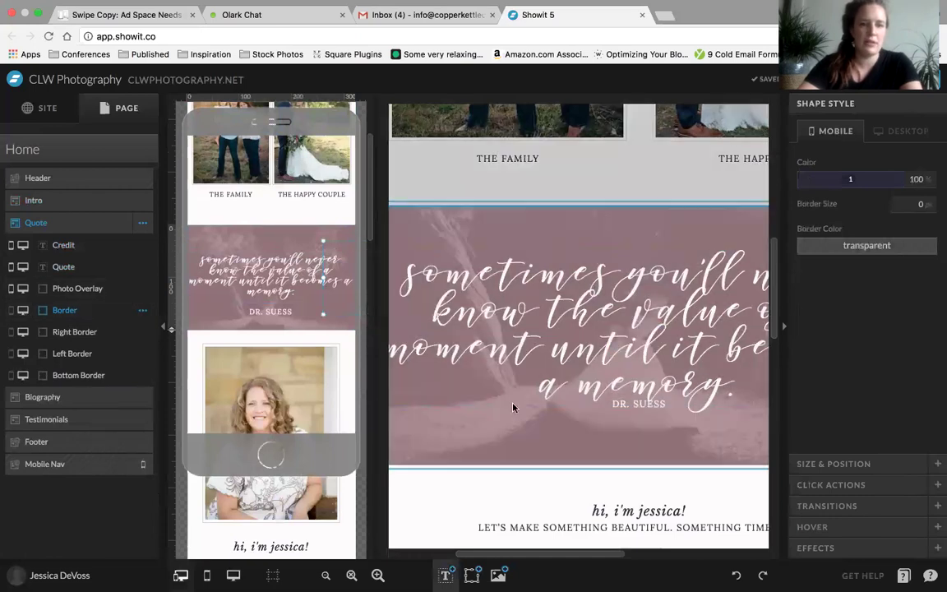
pyautogui.click(209, 240)
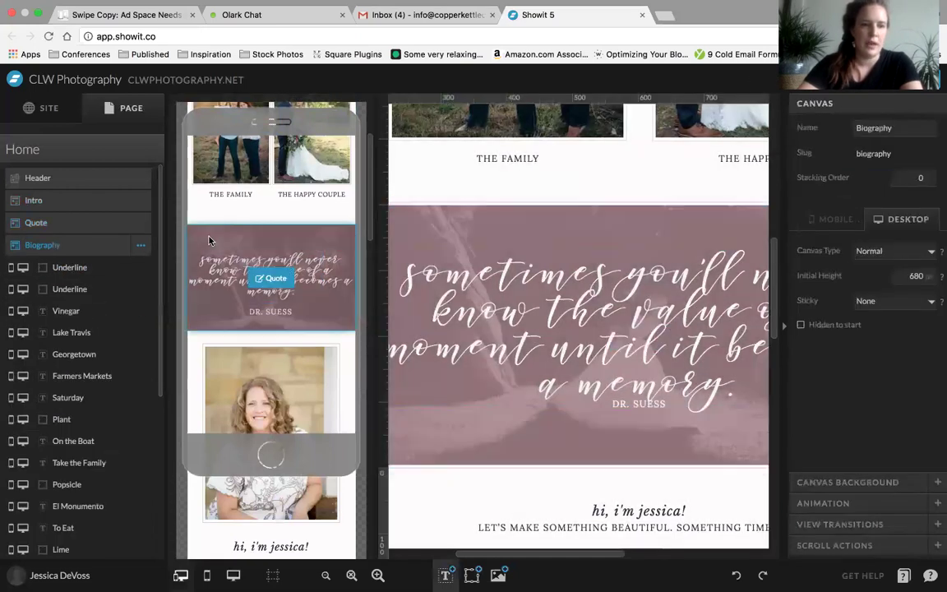
pyautogui.click(249, 245)
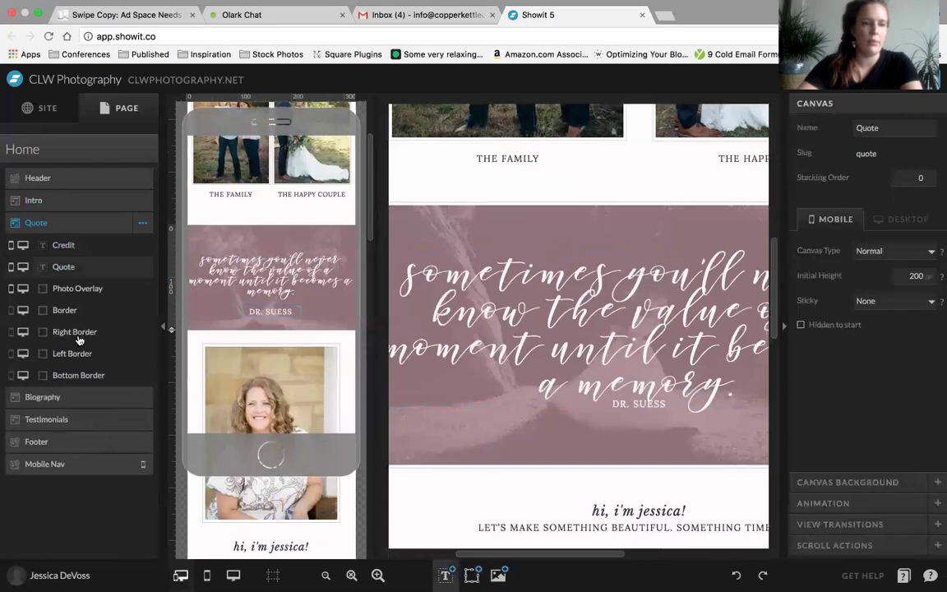
pyautogui.hscroll(-3, 422, 263)
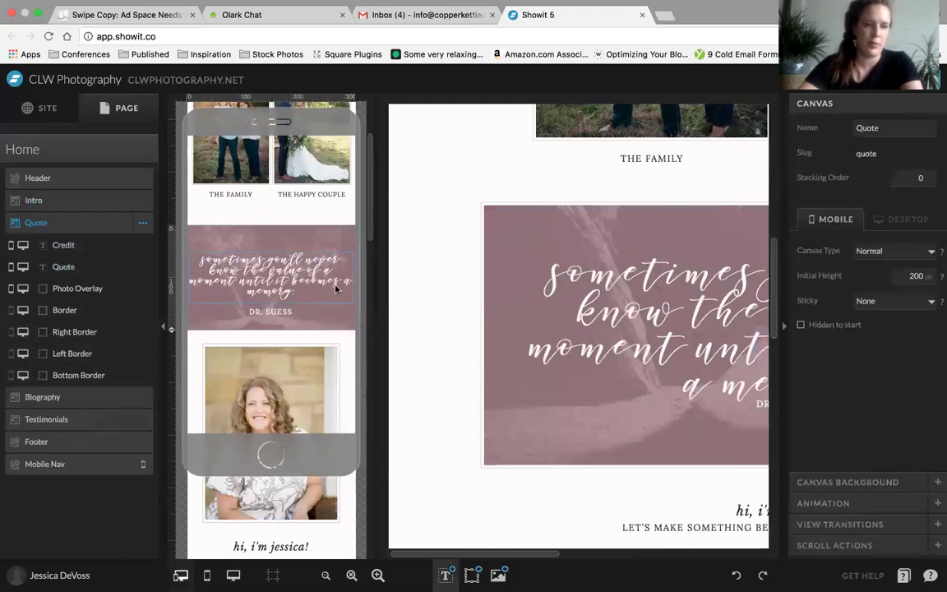
# Review the Biography canvas in the mobile layout and look through its list of elements
pyautogui.scroll(-3, 341, 355)
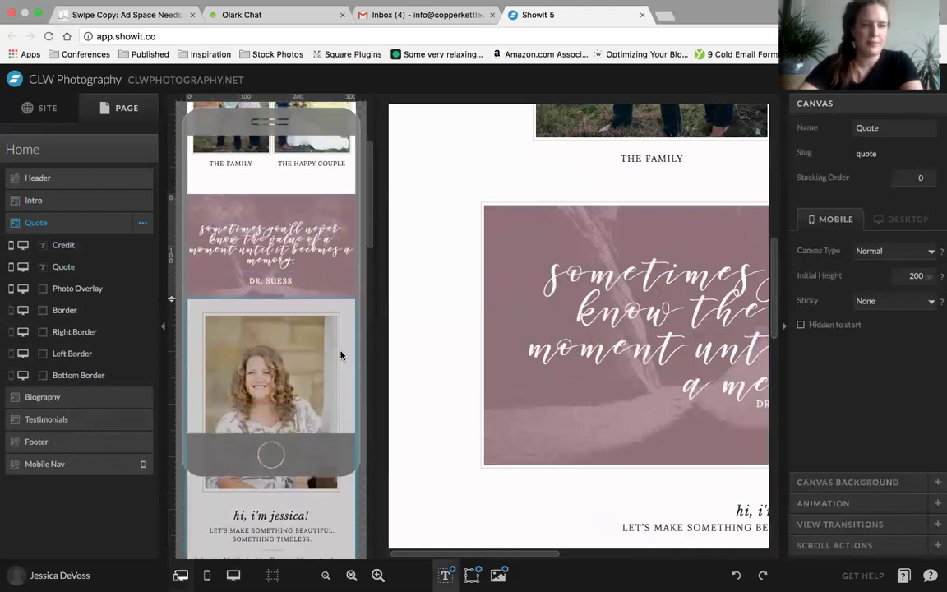
pyautogui.scroll(-2, 341, 355)
pyautogui.scroll(-1, 341, 355)
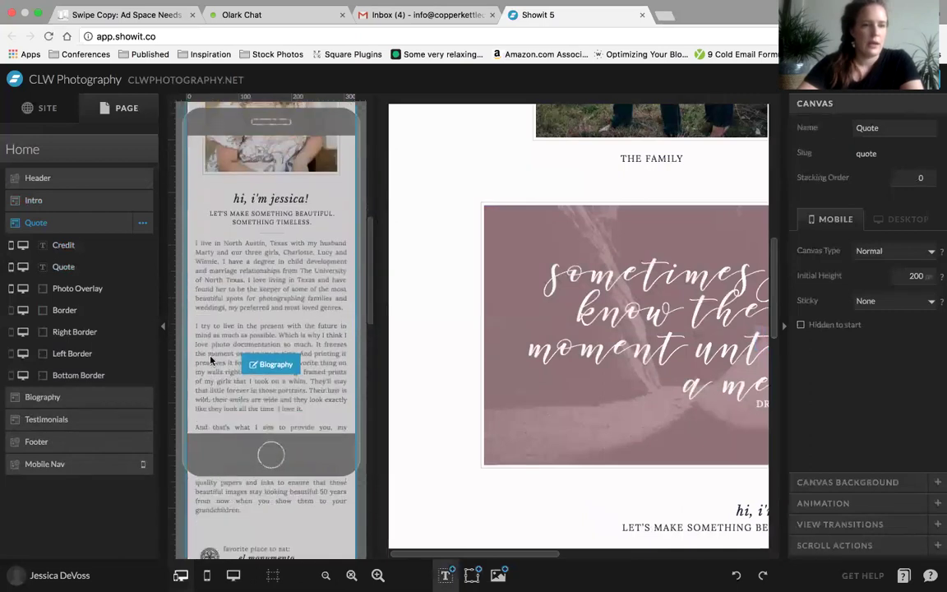
pyautogui.click(234, 276)
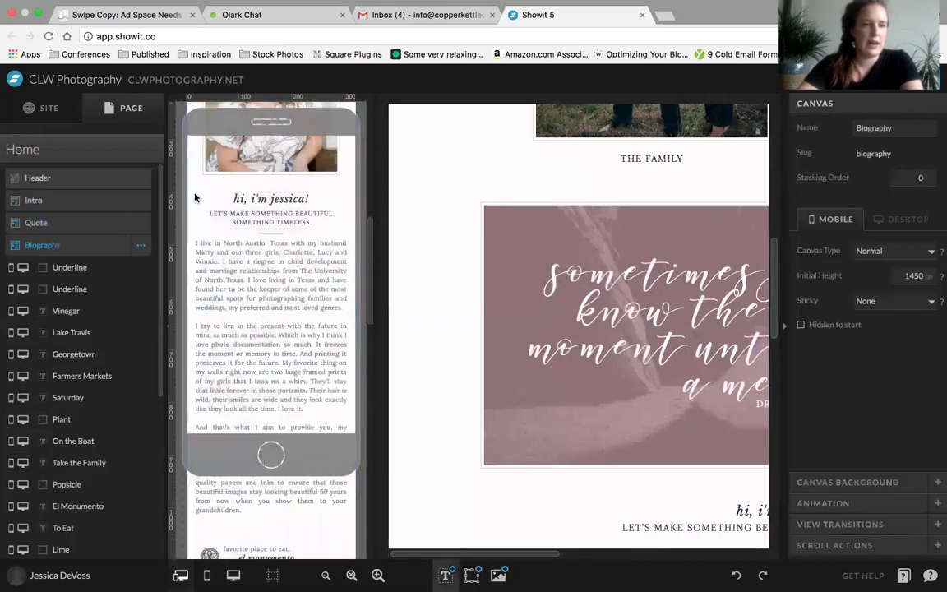
pyautogui.scroll(-6, 91, 429)
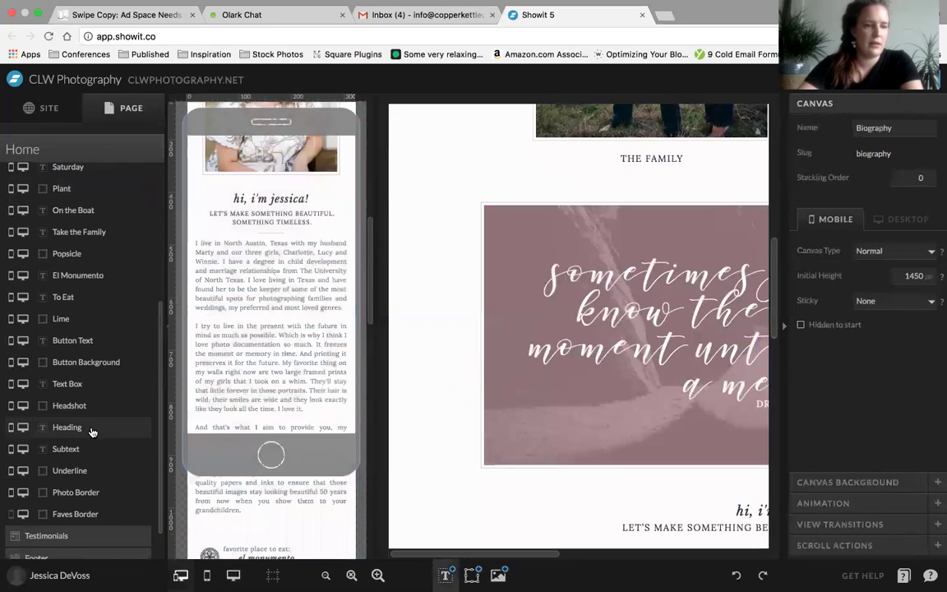
# Shift the border around the favorites list slightly to the right in the desktop Biography canvas
pyautogui.click(71, 515)
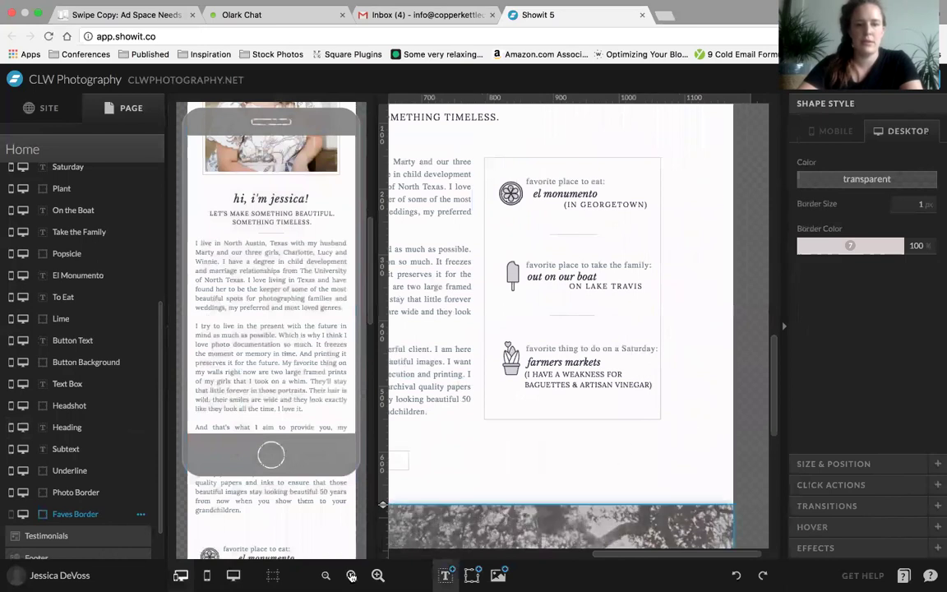
pyautogui.click(377, 576)
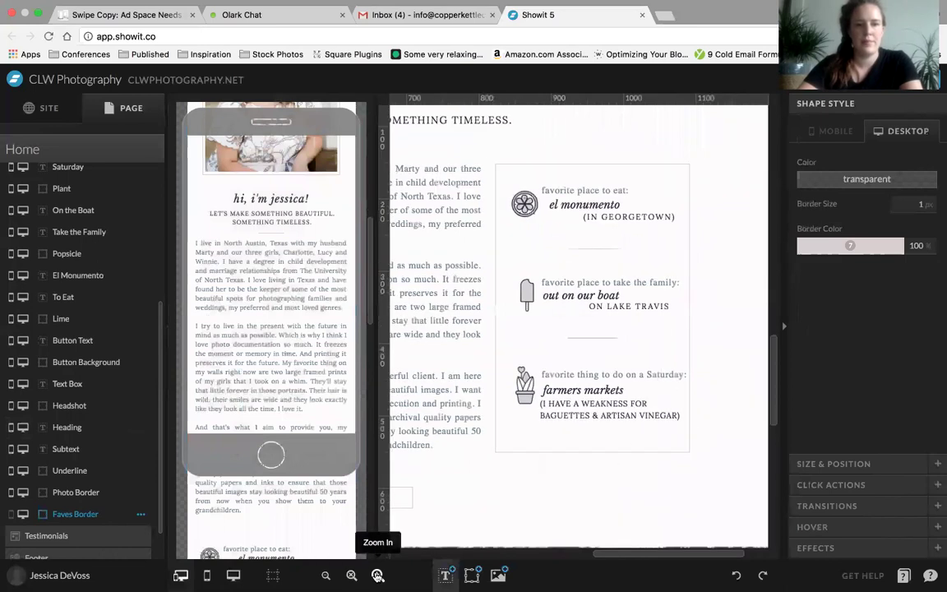
pyautogui.click(524, 452)
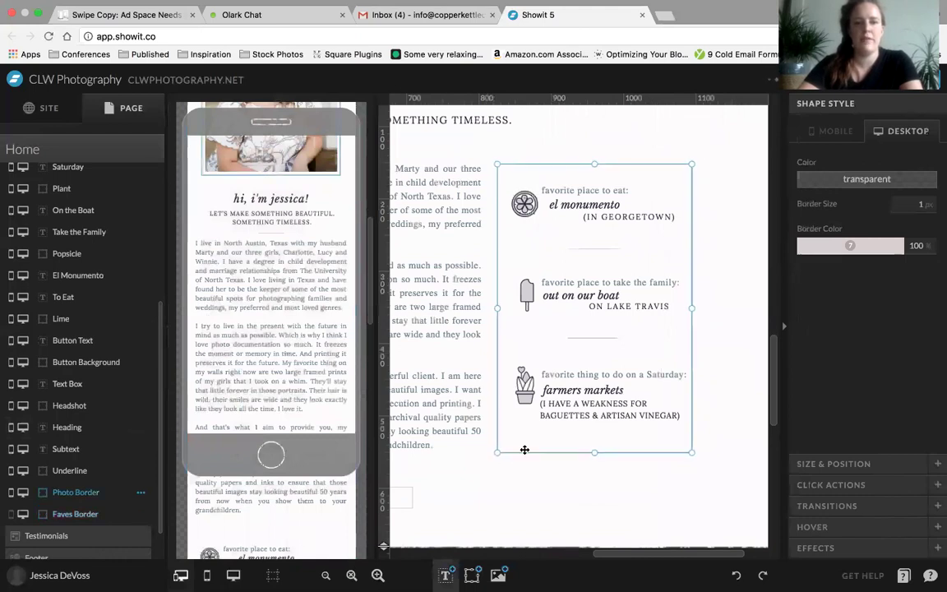
pyautogui.click(481, 477)
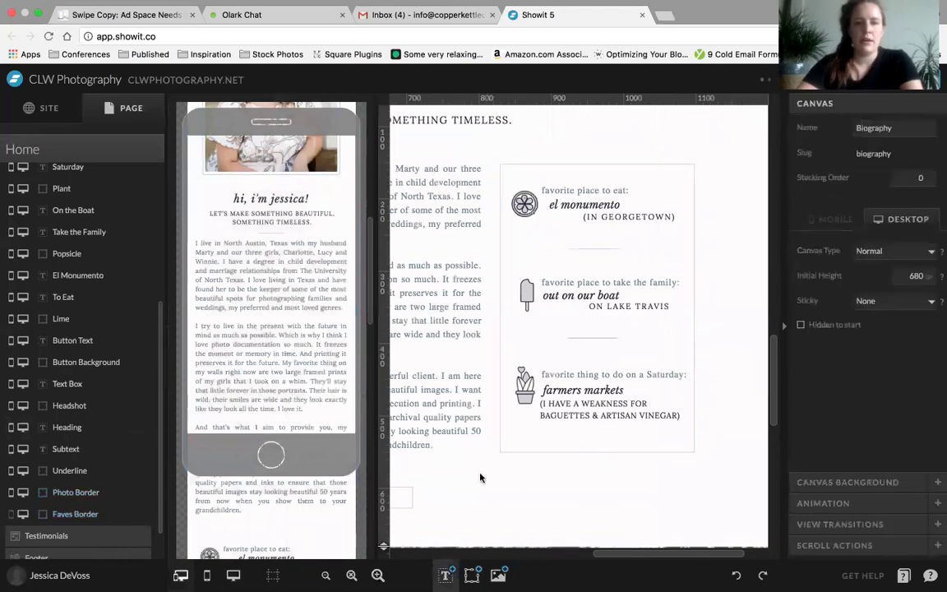
# Inspect the Headshot image and its border in the desktop Biography canvas alongside the mobile version
pyautogui.hscroll(-10, 481, 477)
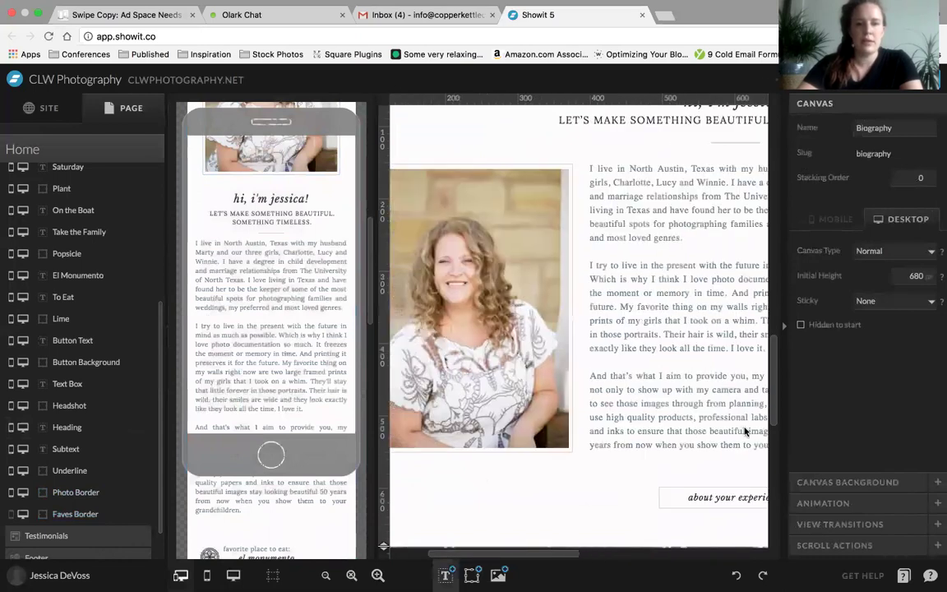
pyautogui.hscroll(3, 744, 433)
pyautogui.hscroll(-6, 744, 433)
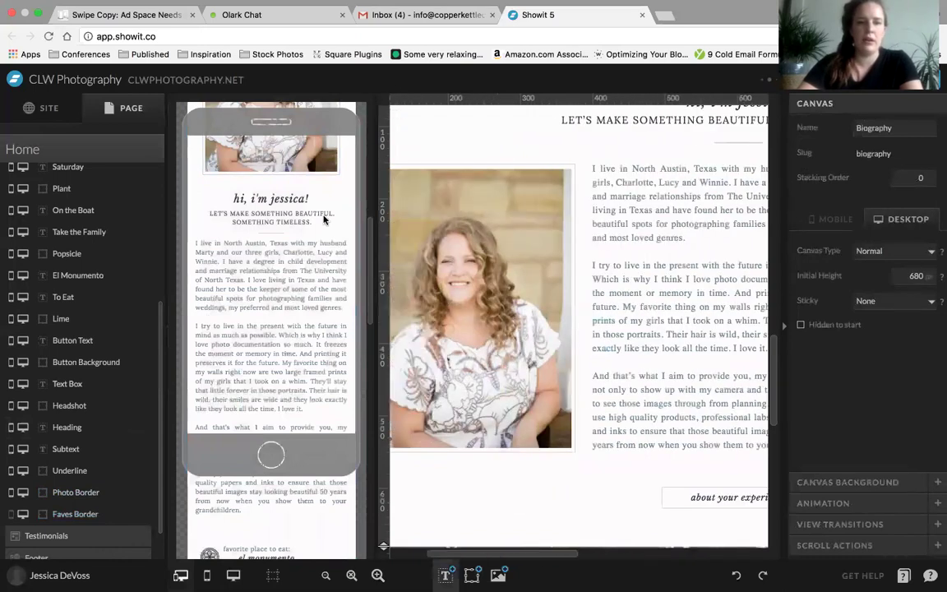
pyautogui.scroll(2, 325, 218)
pyautogui.hscroll(-2, 549, 358)
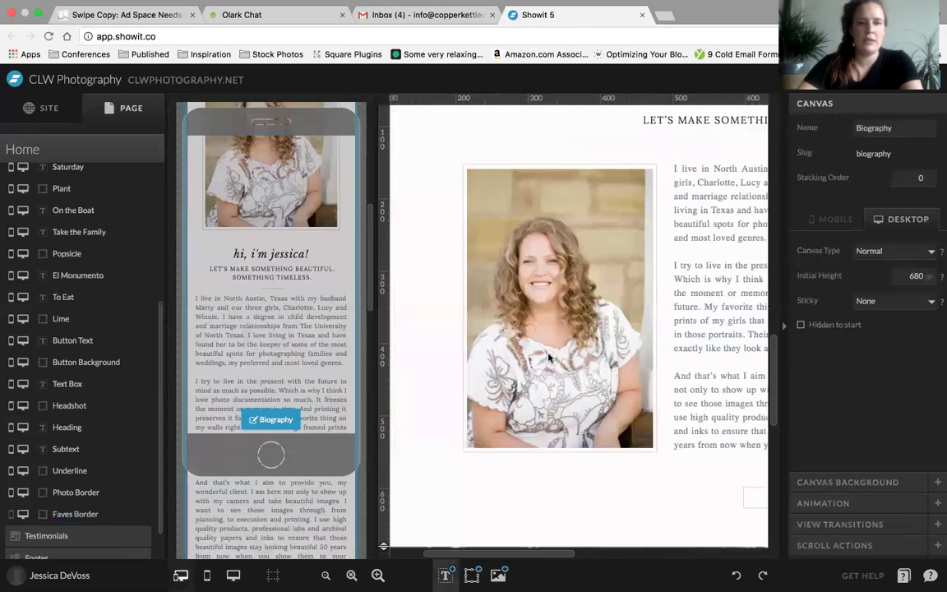
pyautogui.click(549, 356)
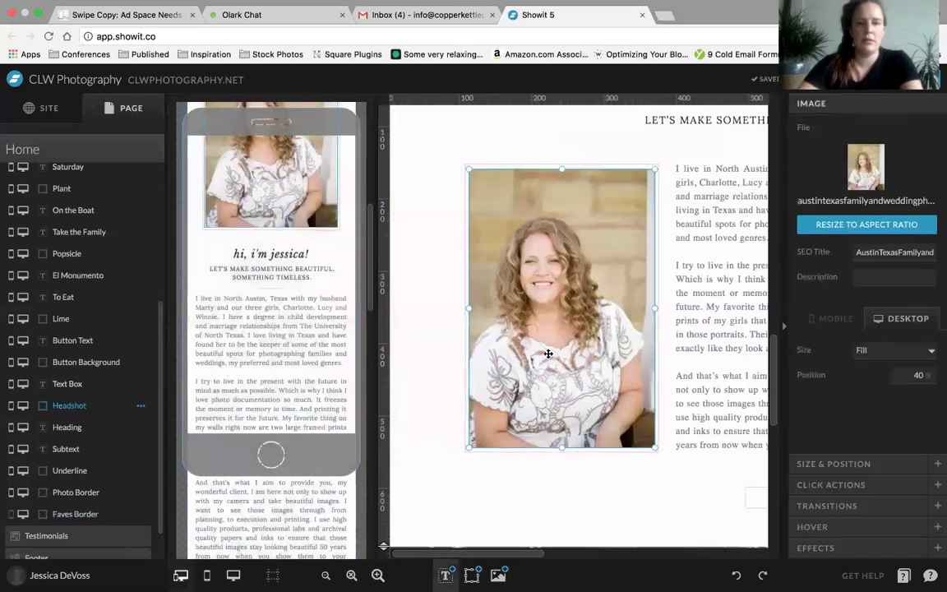
pyautogui.click(448, 382)
# Compare the favorites list in the mobile and desktop Biography canvas, and examine which layout shows the Faves Border shape
pyautogui.scroll(-5, 274, 328)
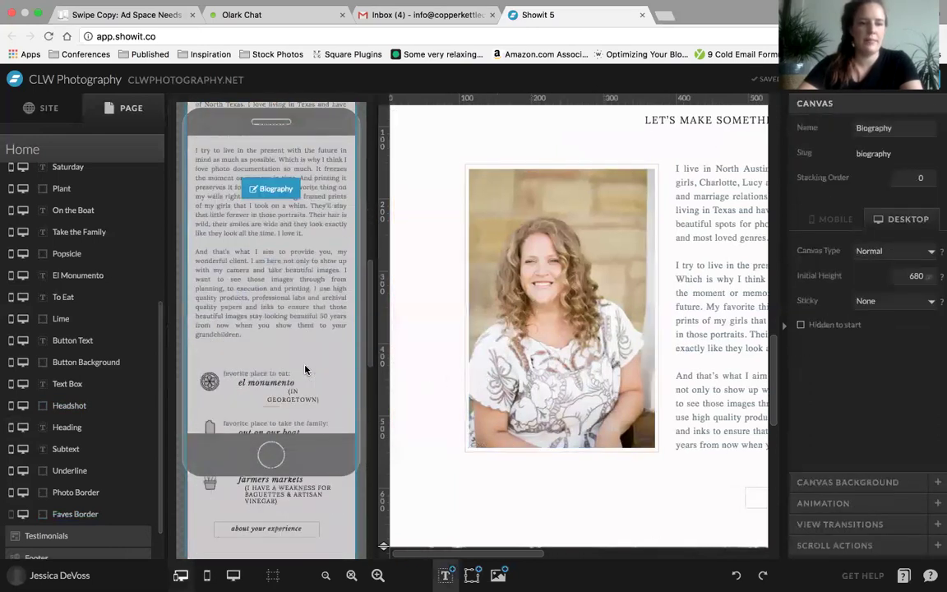
pyautogui.scroll(-2, 206, 327)
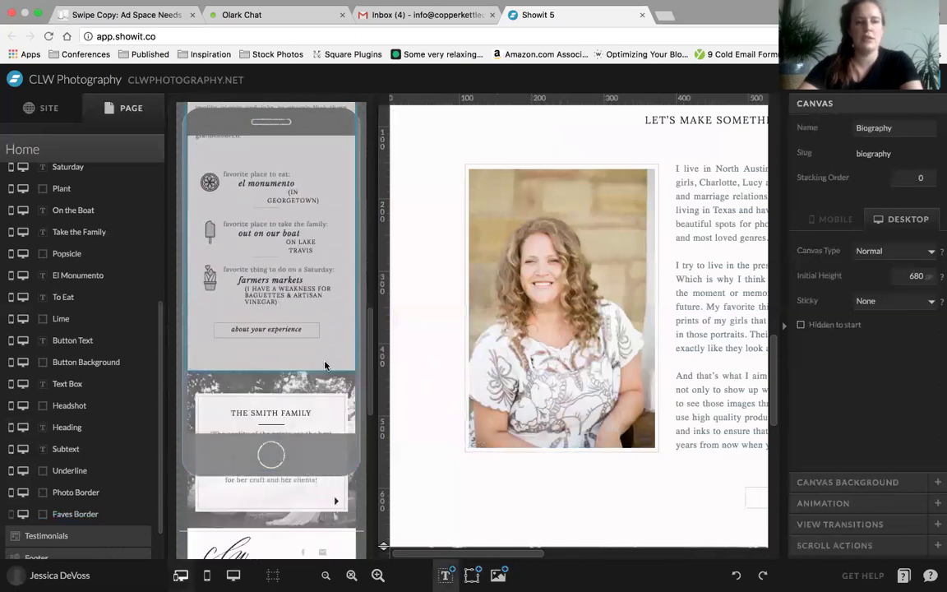
pyautogui.click(301, 319)
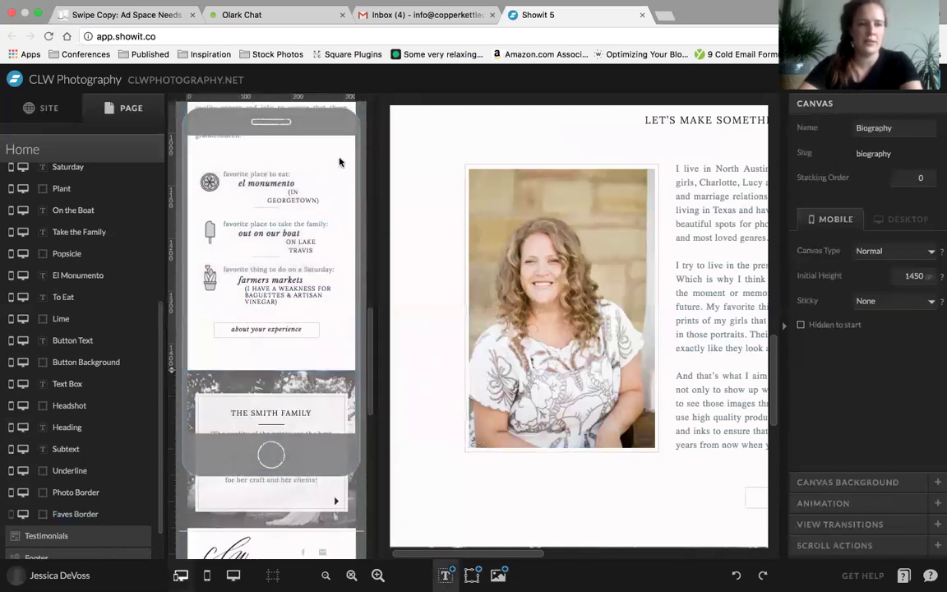
pyautogui.scroll(2, 340, 162)
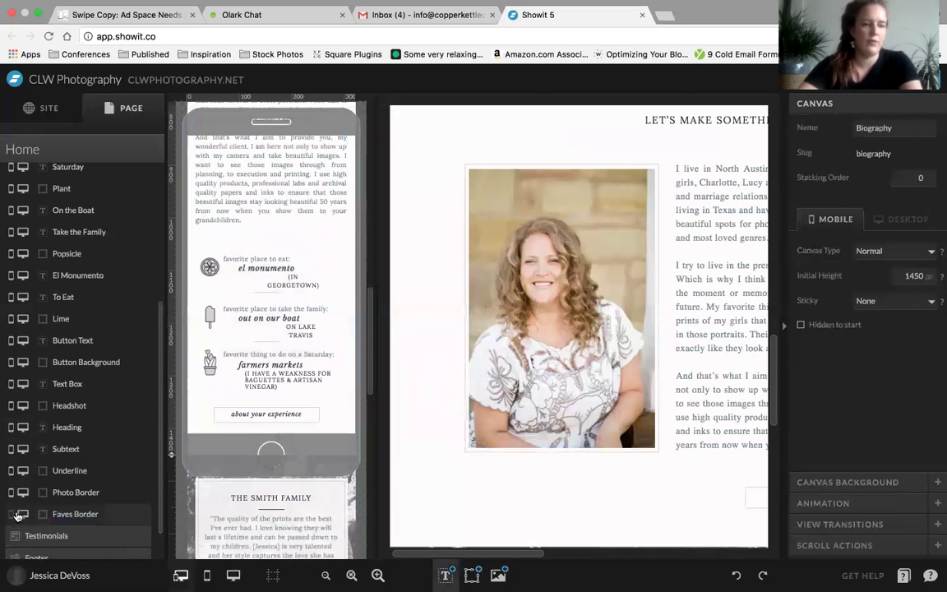
pyautogui.hscroll(5, 564, 398)
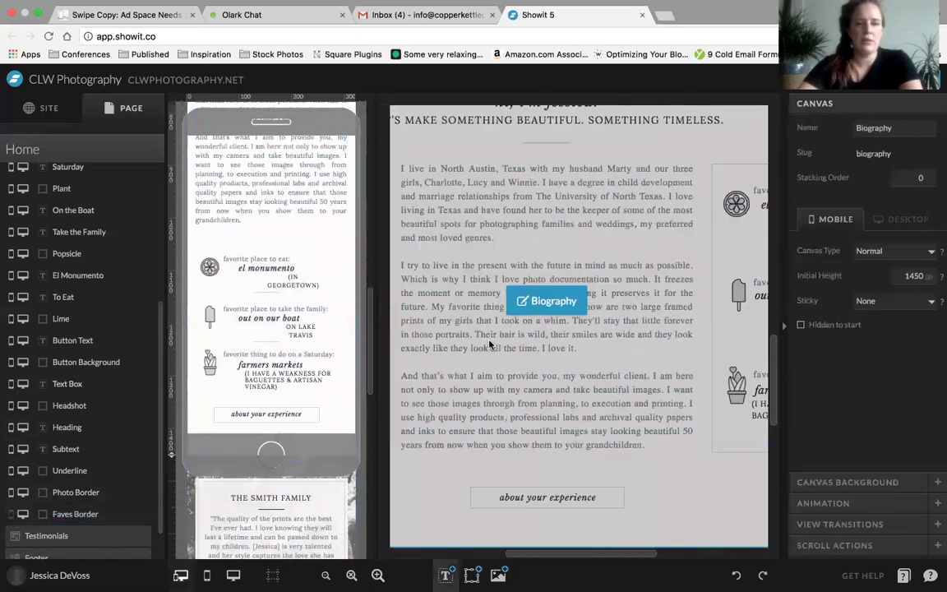
pyautogui.click(571, 399)
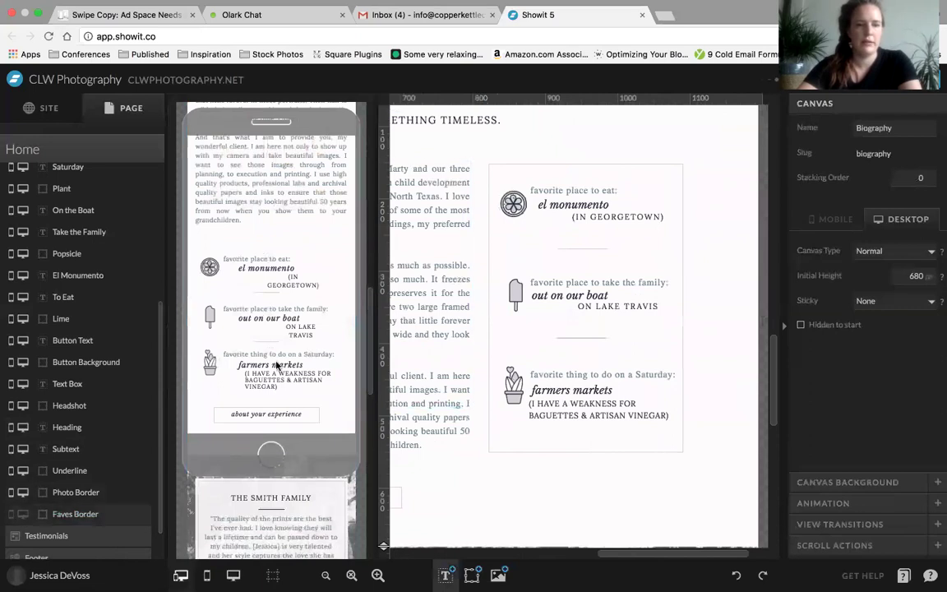
pyautogui.click(76, 513)
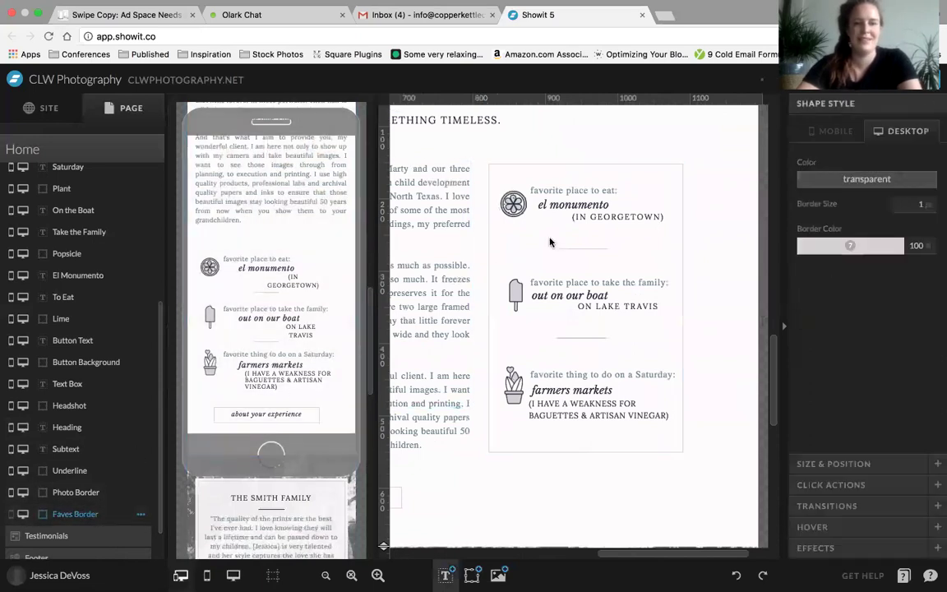
pyautogui.scroll(2, 534, 243)
pyautogui.scroll(-3, 493, 263)
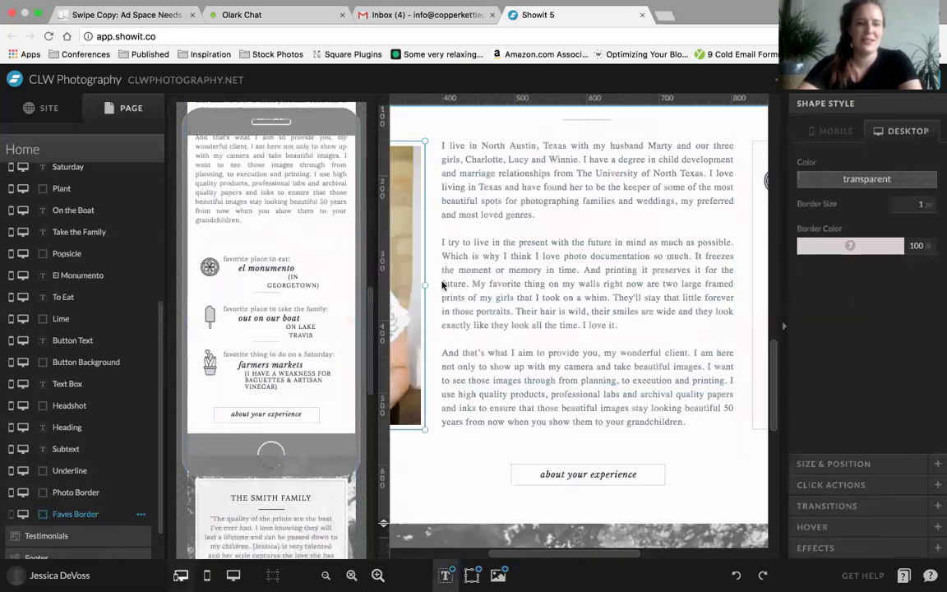
# Inspect the border around the headshot in the desktop Biography canvas, and select the canvas itself
pyautogui.hscroll(-5, 442, 285)
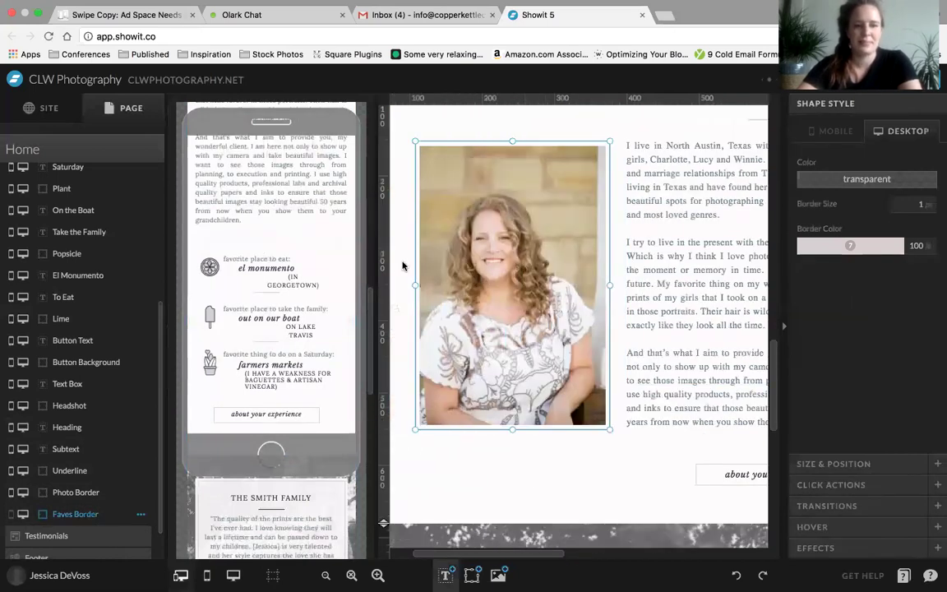
pyautogui.click(414, 272)
pyautogui.click(414, 271)
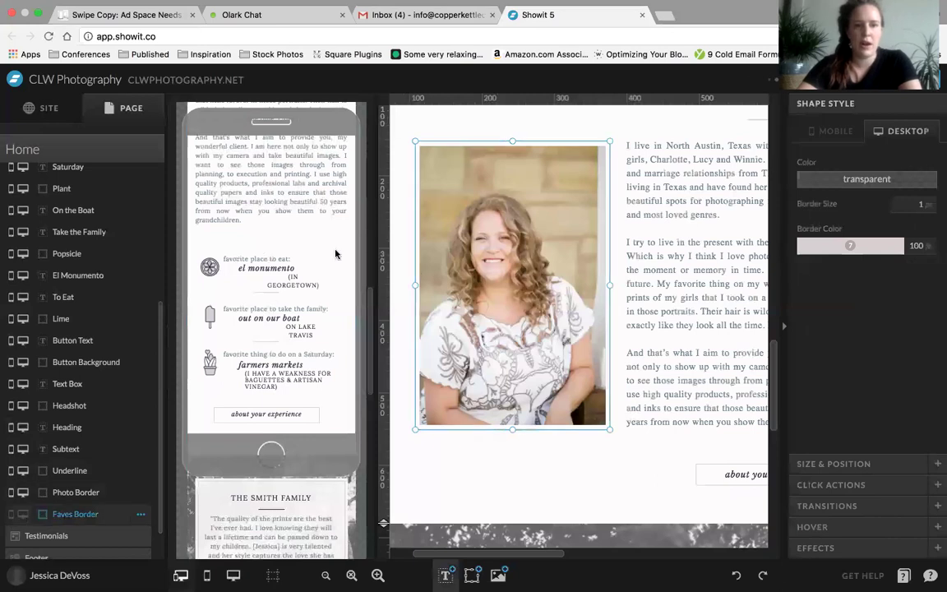
pyautogui.click(408, 397)
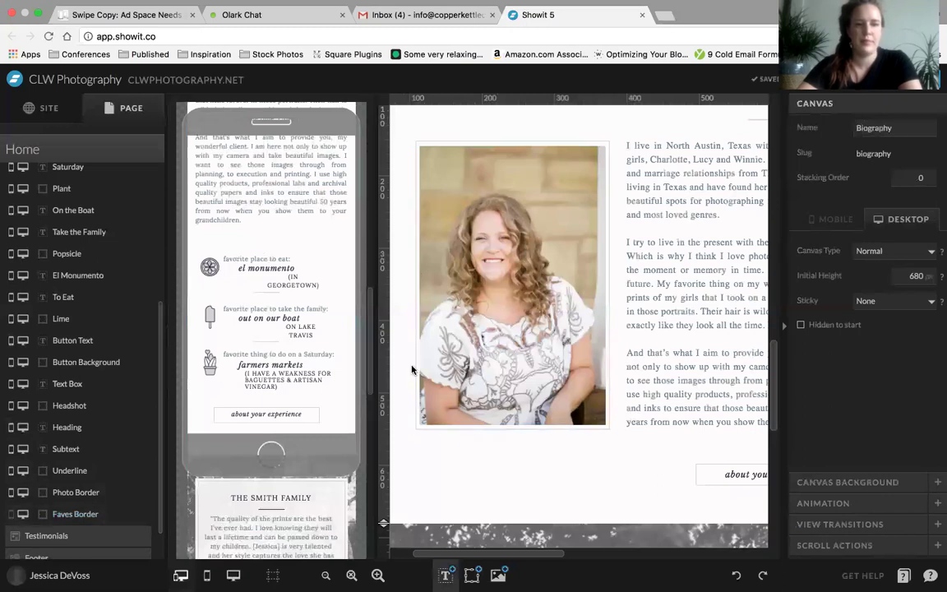
# Review the desktop Testimonials and mission sections below the Biography canvas, and look back through the Home page's element list
pyautogui.scroll(-5, 413, 369)
pyautogui.scroll(-3, 413, 370)
pyautogui.hscroll(6, 413, 370)
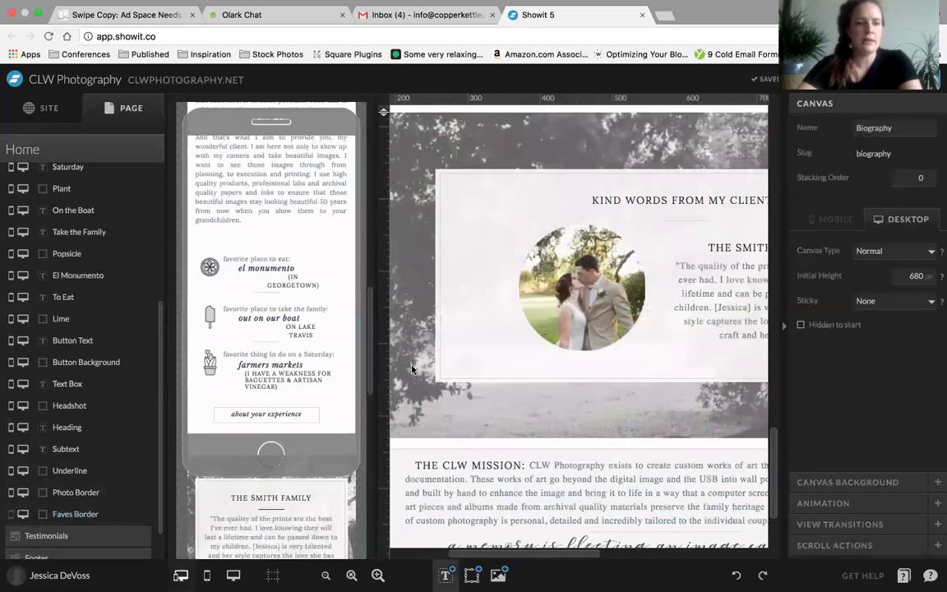
pyautogui.scroll(2, 110, 465)
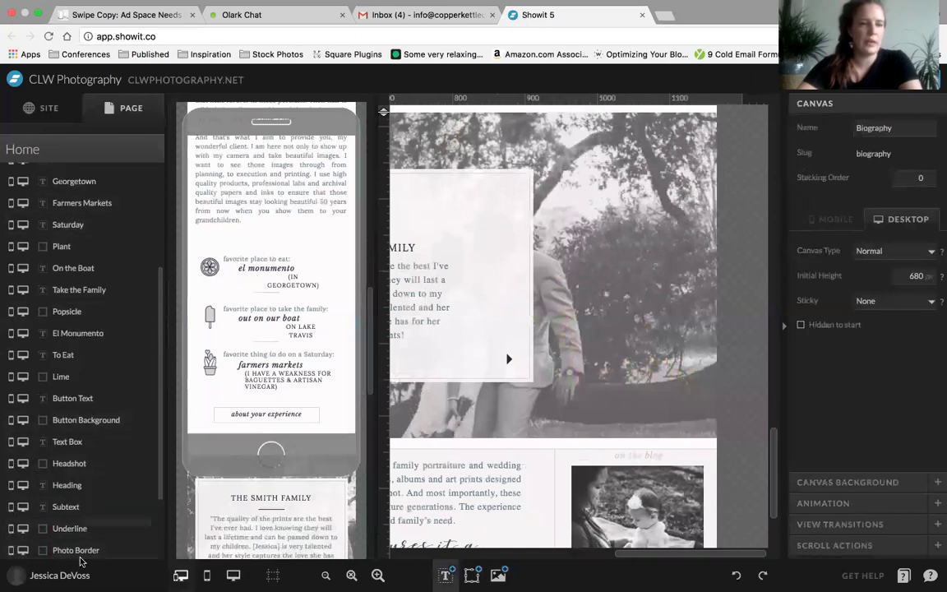
pyautogui.scroll(3, 83, 284)
pyautogui.scroll(-5, 83, 284)
pyautogui.scroll(7, 83, 283)
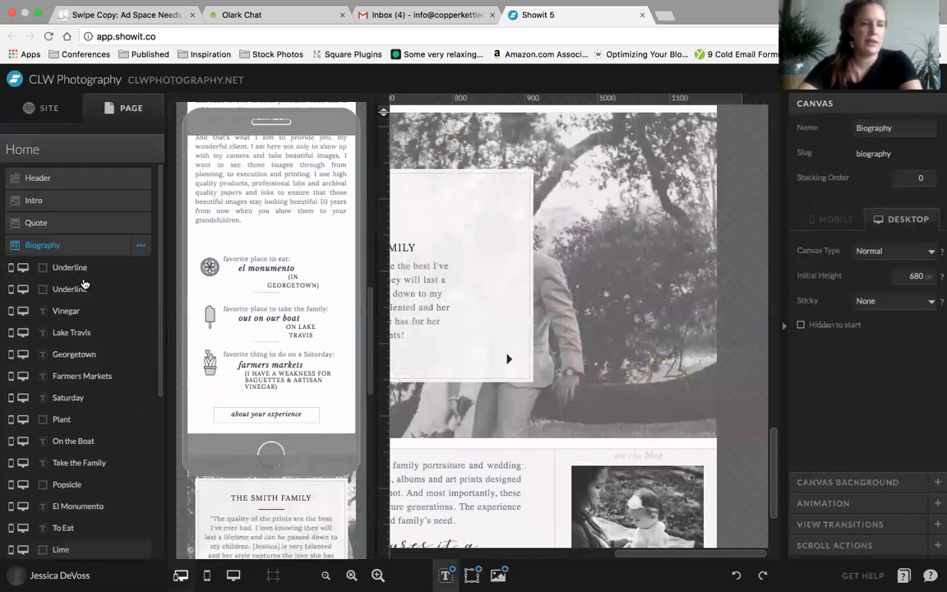
# Look over the site-level page list briefly and return to the Home page's canvas list
pyautogui.click(33, 108)
pyautogui.scroll(-1, 50, 535)
pyautogui.scroll(1, 85, 545)
pyautogui.click(128, 115)
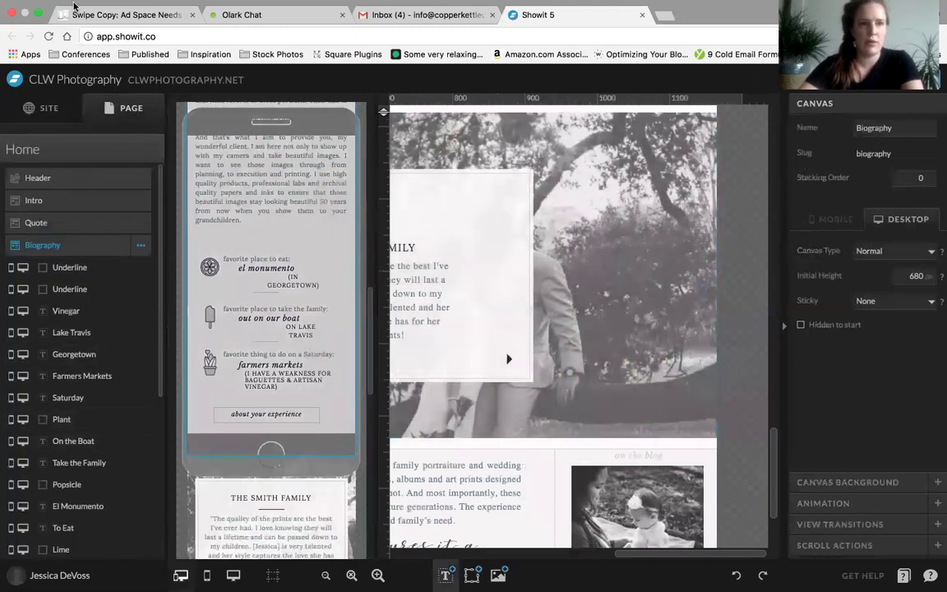
pyautogui.moveTo(37, 31)
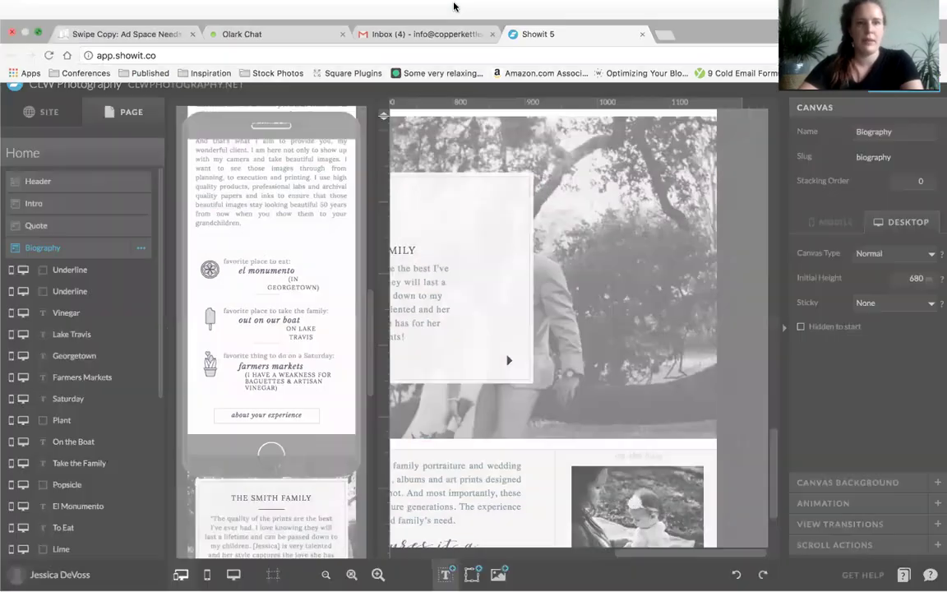